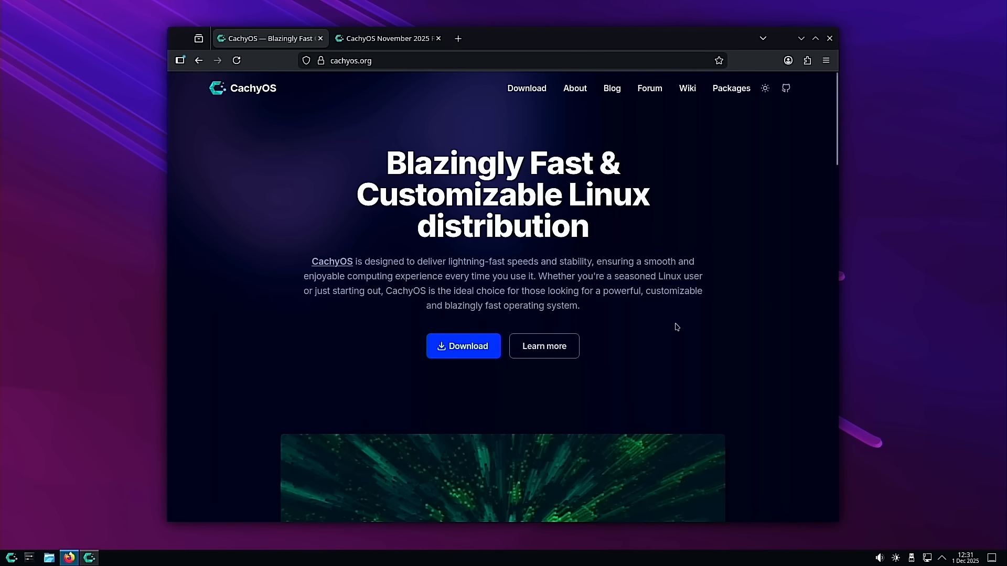
# Look through the CachyOS homepage, including its optimized packages, kernel support, desktop editions and installation process sections
pyautogui.scroll(-12, 670, 329)
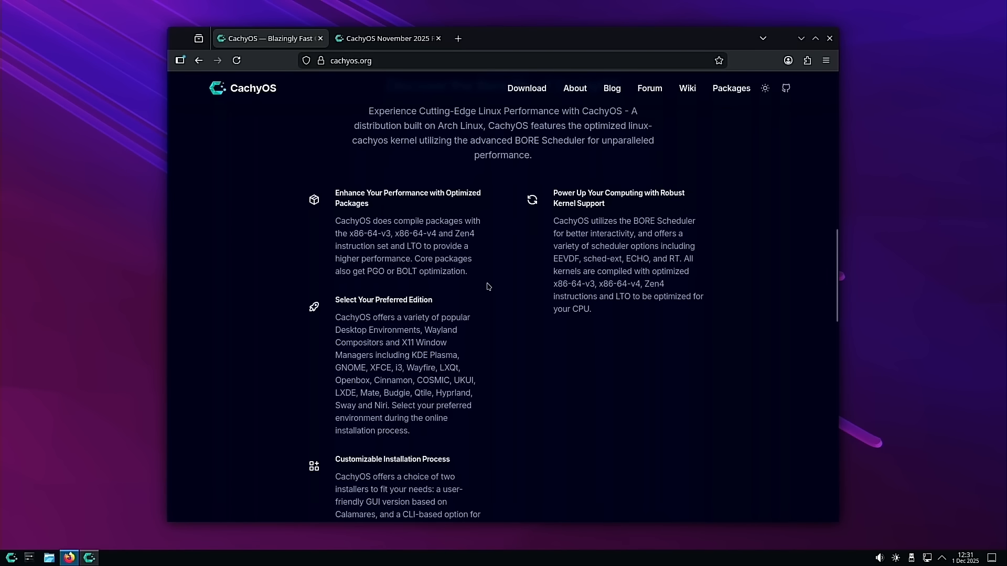
pyautogui.scroll(-2, 601, 351)
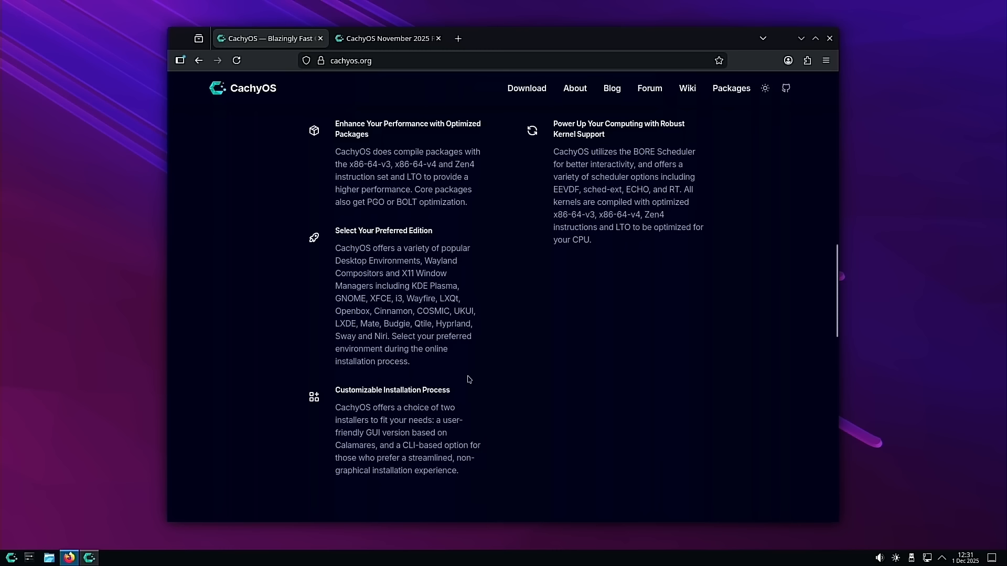
pyautogui.scroll(-2, 477, 382)
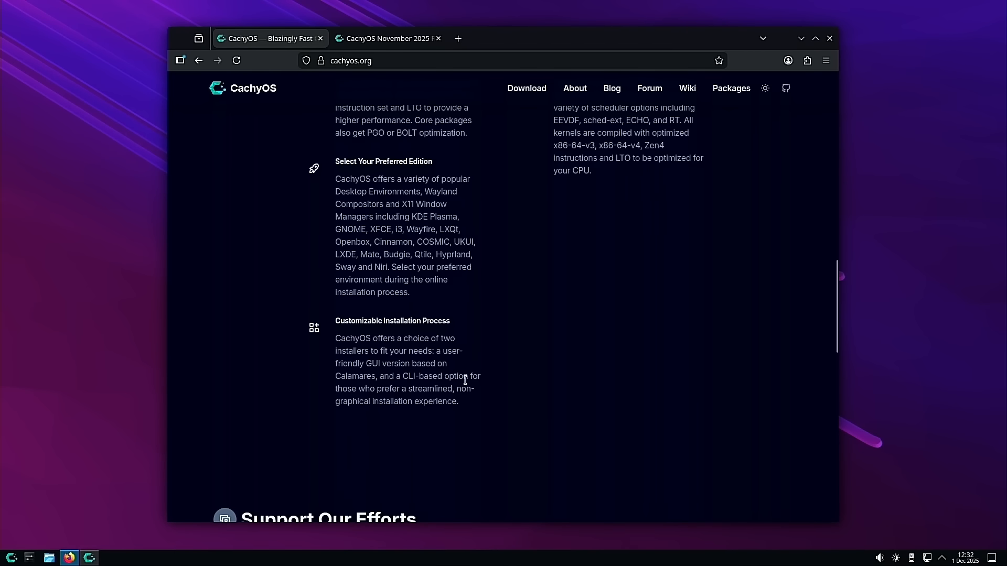
pyautogui.scroll(3, 457, 372)
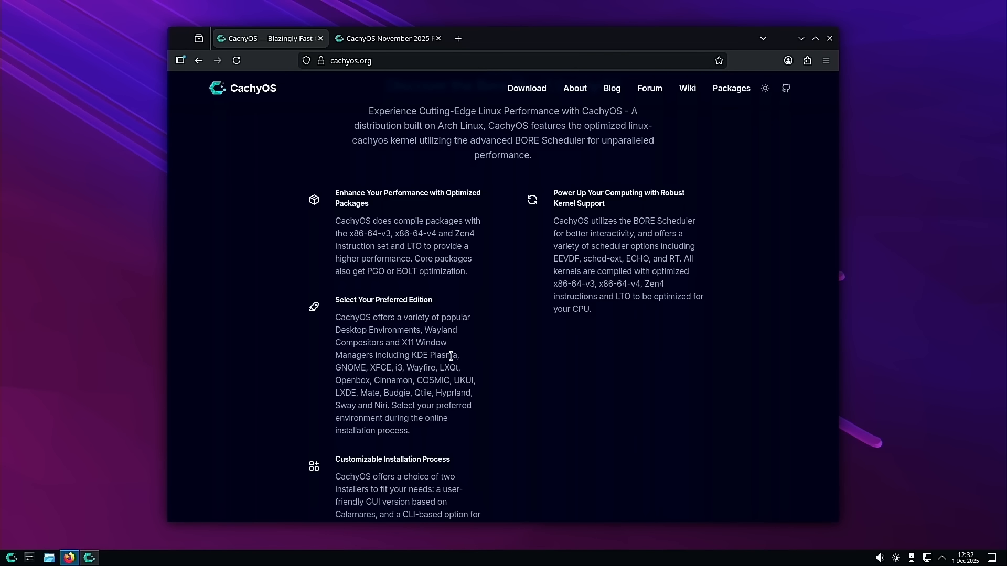
pyautogui.scroll(-7, 452, 359)
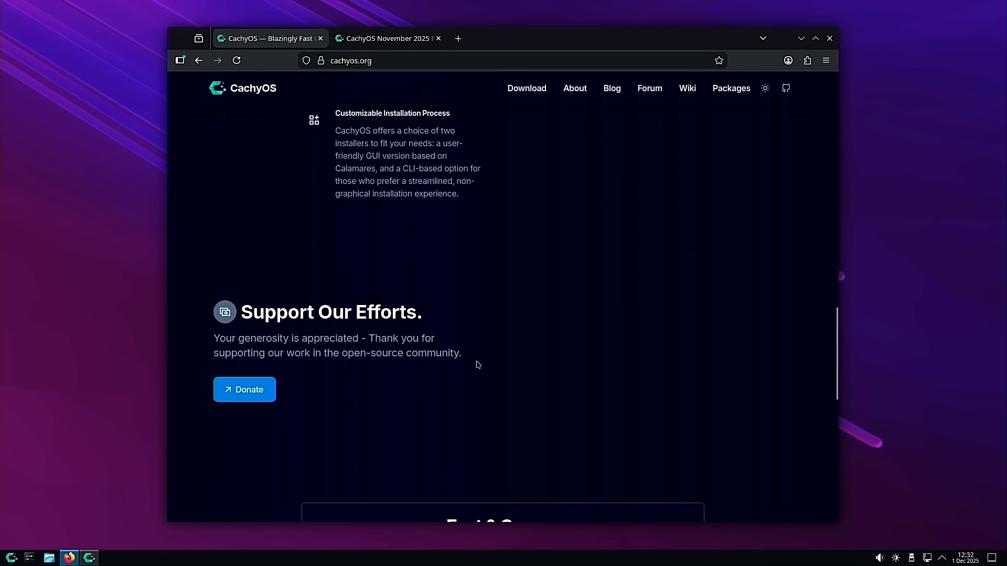
pyautogui.scroll(-7, 479, 361)
pyautogui.scroll(20, 524, 389)
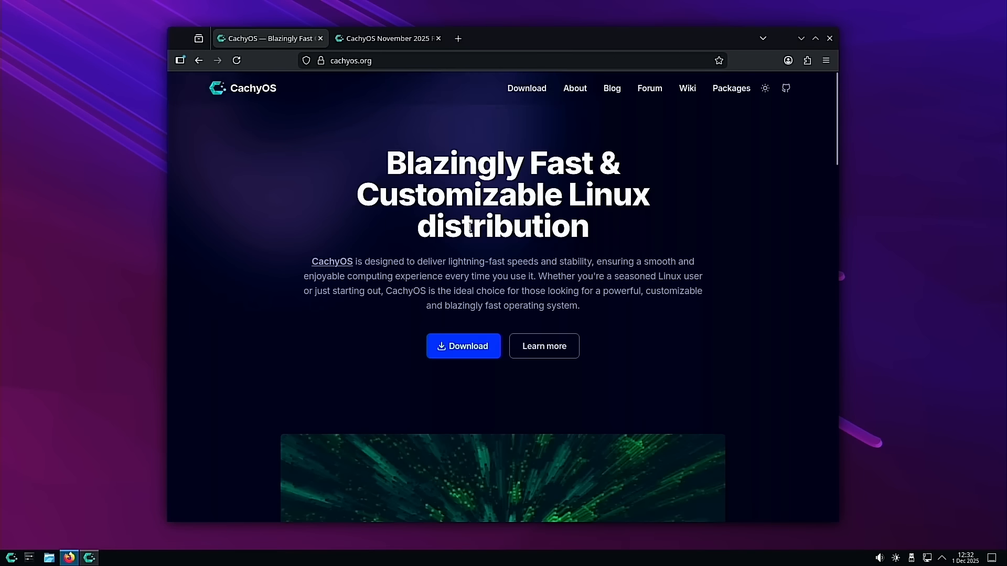
# Read the CachyOS November 2025 release notes, from the introduction through the features list
pyautogui.click(399, 40)
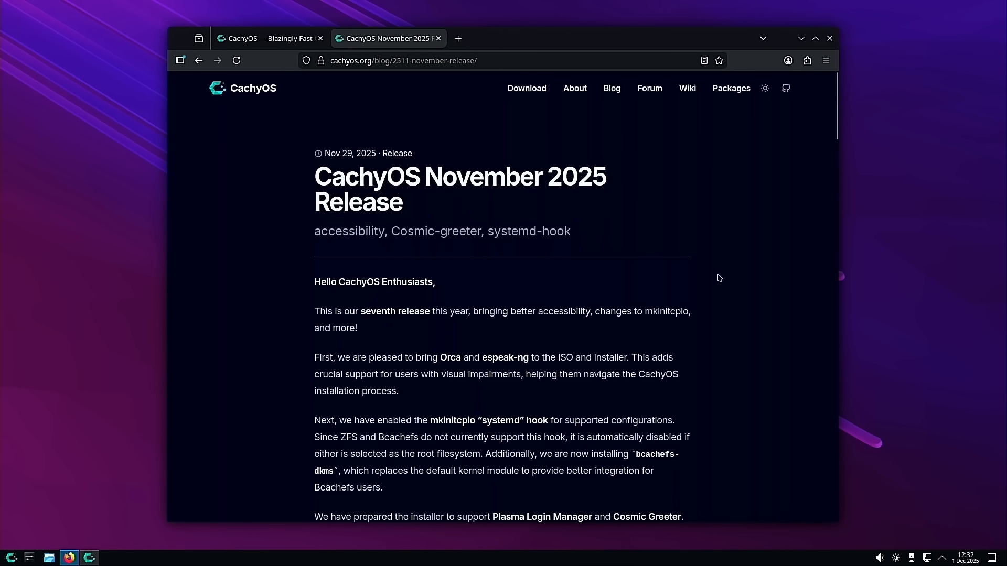
pyautogui.scroll(-2, 719, 278)
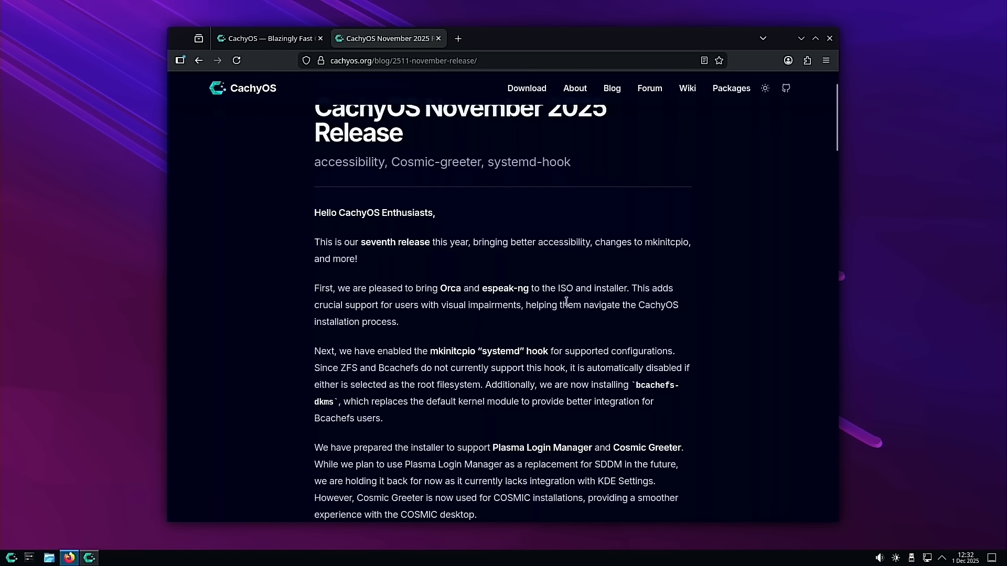
pyautogui.scroll(-3, 616, 300)
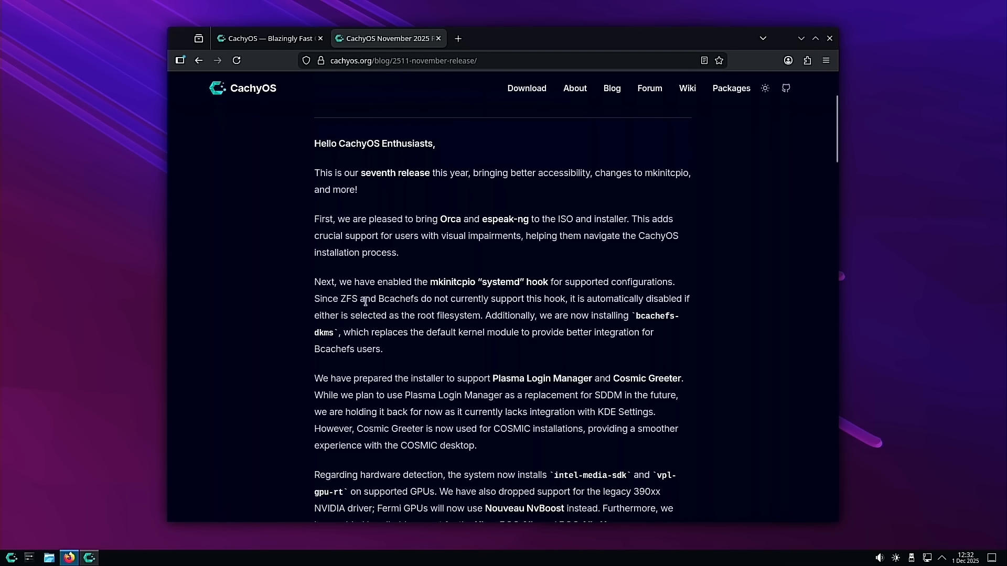
pyautogui.scroll(-3, 543, 310)
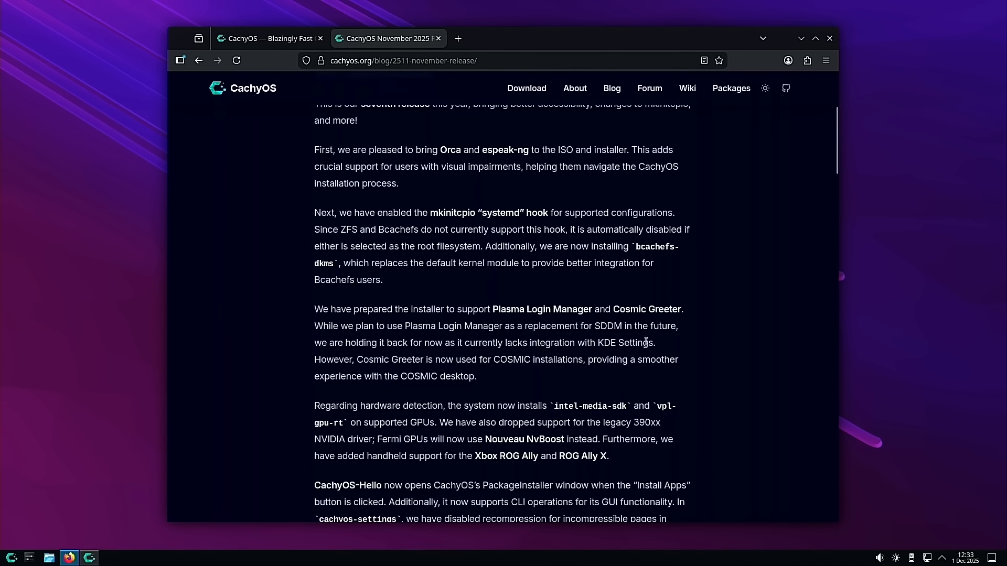
pyautogui.scroll(-3, 593, 344)
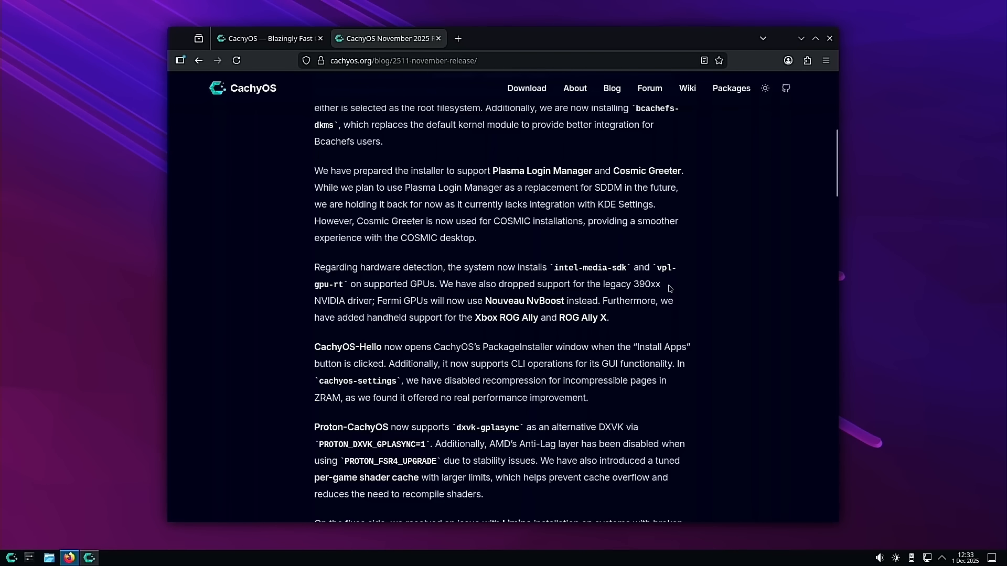
pyautogui.scroll(-3, 697, 340)
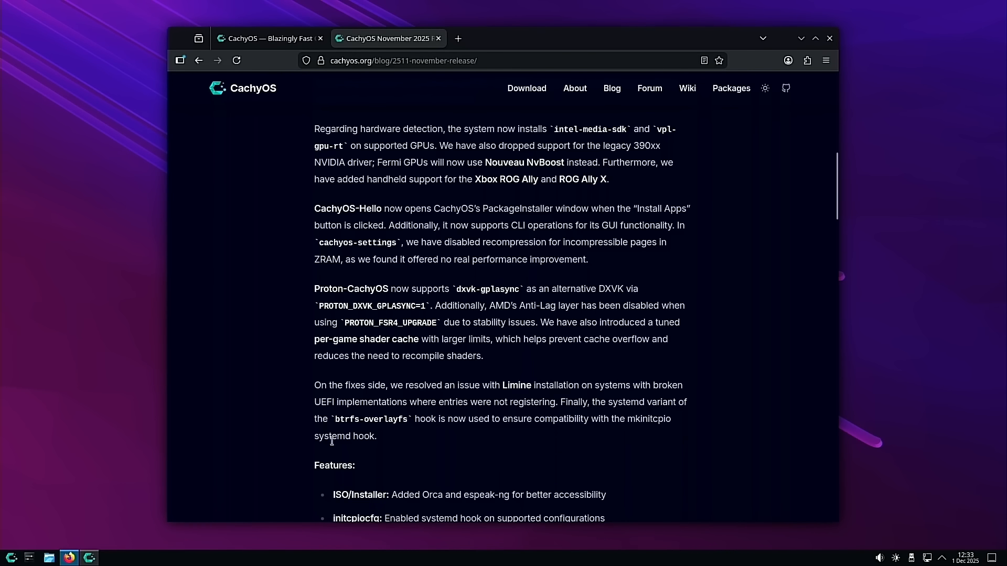
pyautogui.scroll(-5, 507, 293)
pyautogui.scroll(-6, 497, 344)
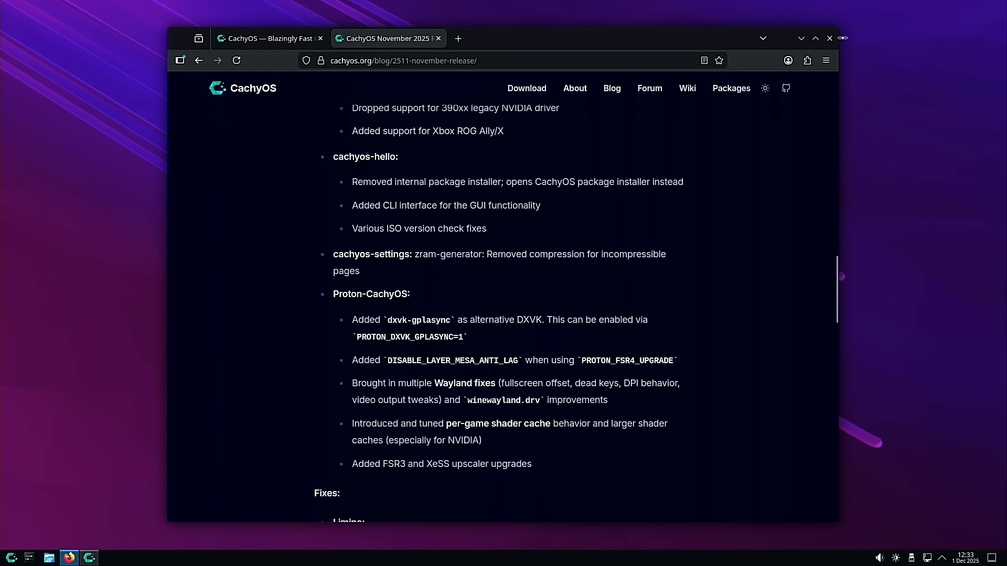
# Close the browser and launch the CachyOS installer with the Grub bootloader
pyautogui.click(829, 38)
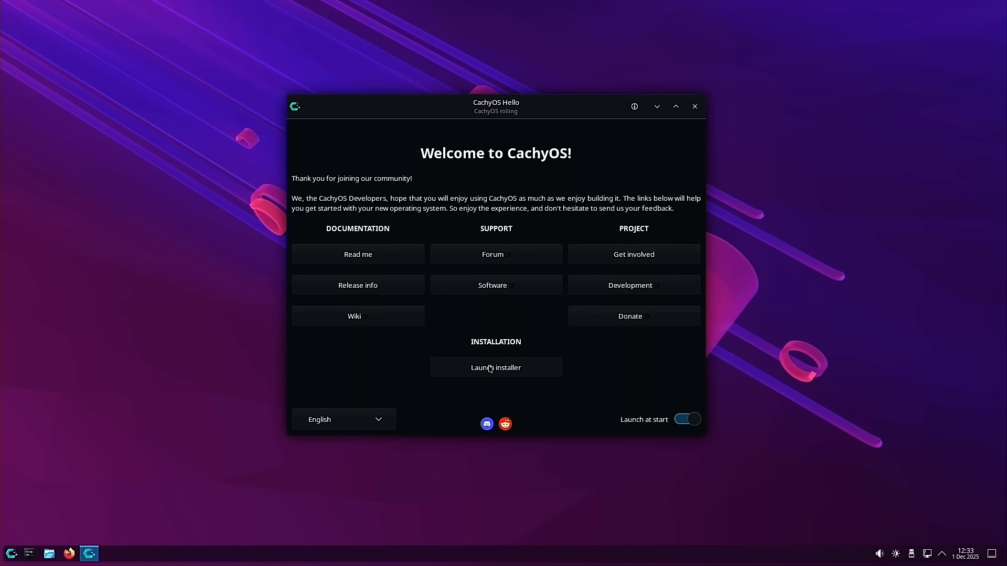
pyautogui.click(511, 370)
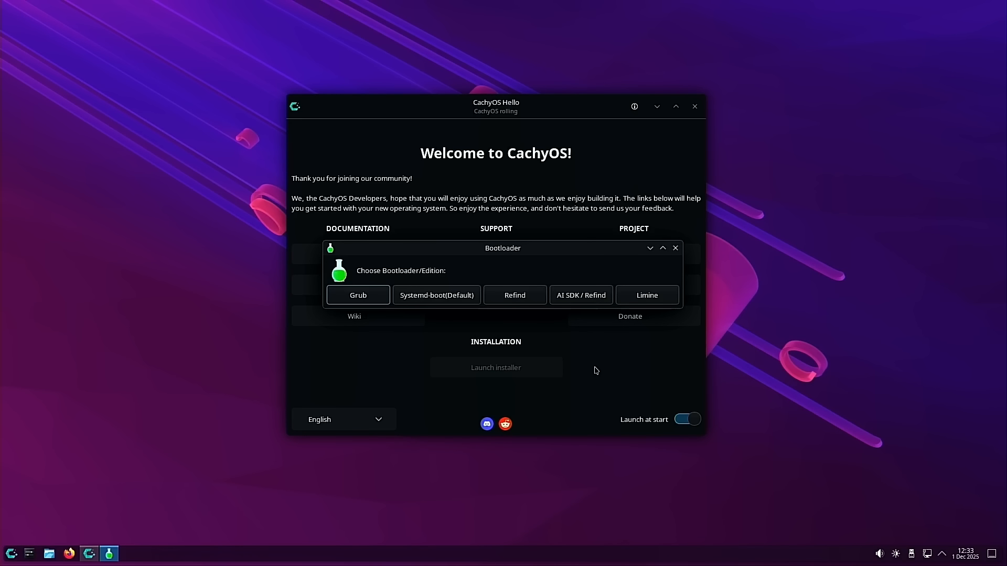
pyautogui.click(368, 295)
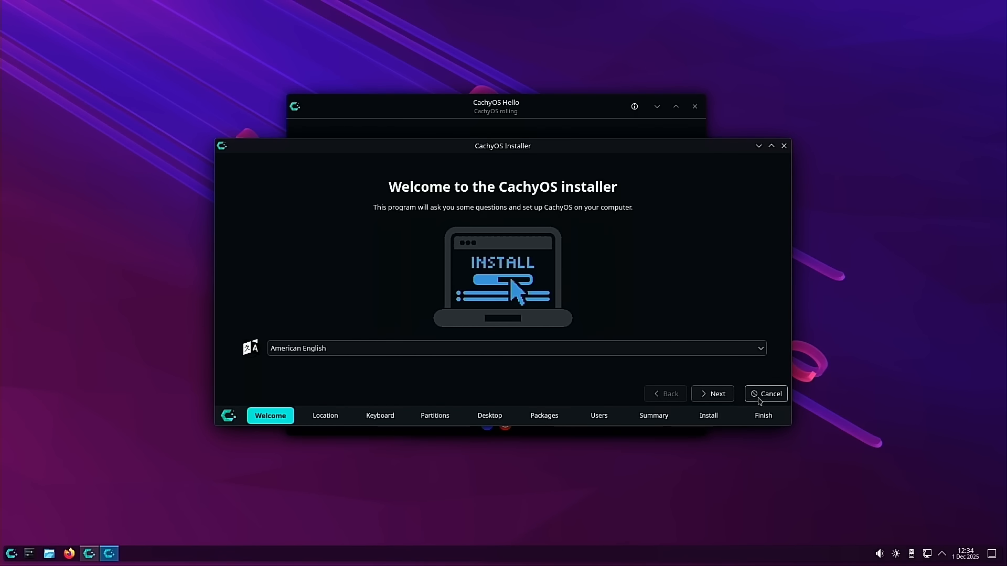
# Set the installer's time zone to New York in the America region and accept the default English (US) keyboard layout
pyautogui.click(714, 394)
pyautogui.click(401, 244)
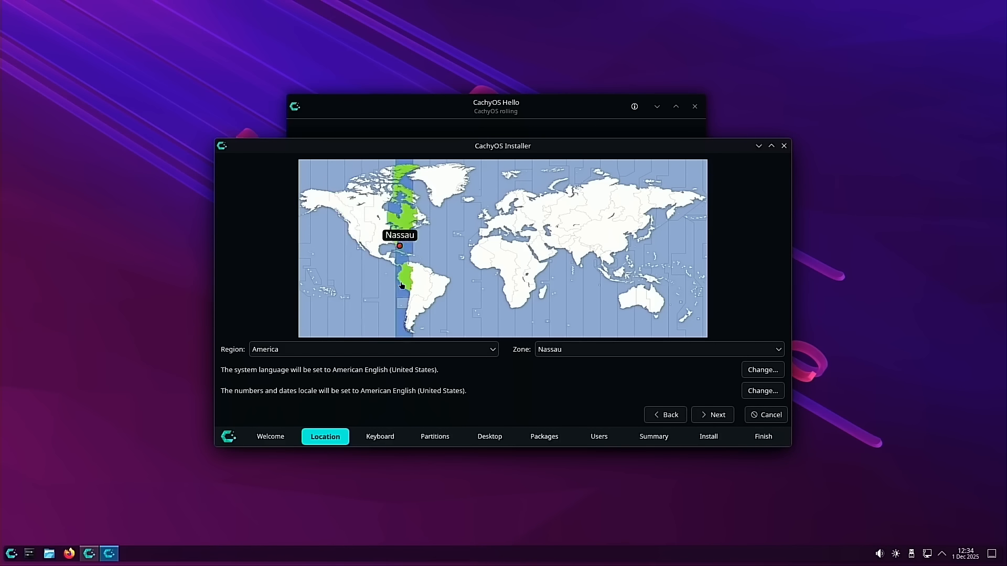
pyautogui.click(403, 230)
pyautogui.click(414, 238)
pyautogui.click(402, 230)
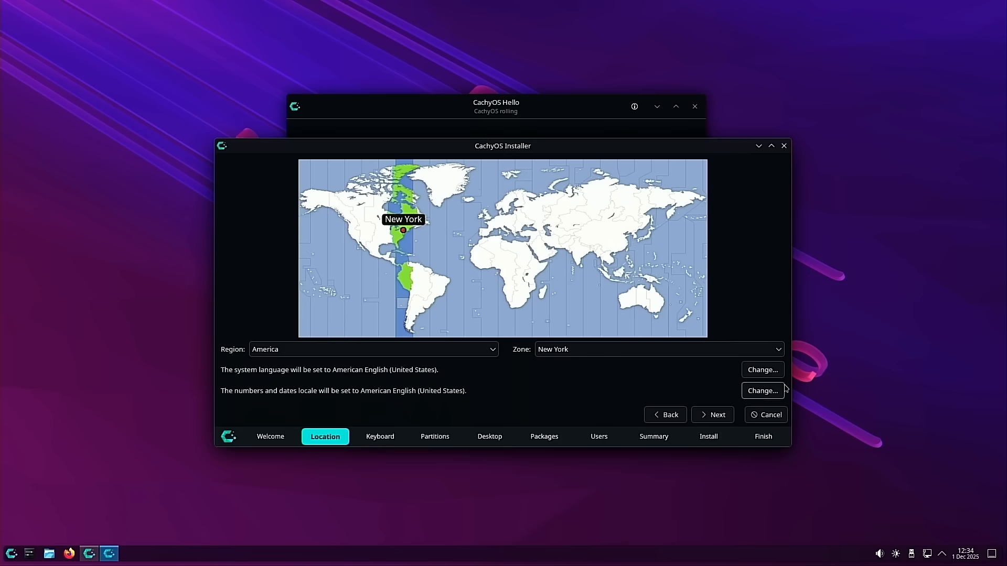
pyautogui.click(716, 415)
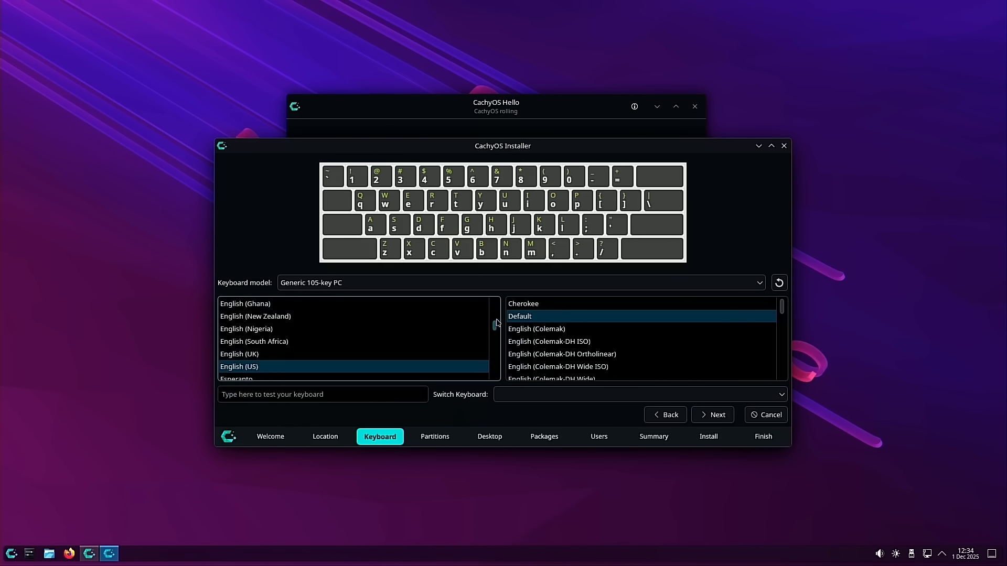
pyautogui.click(729, 418)
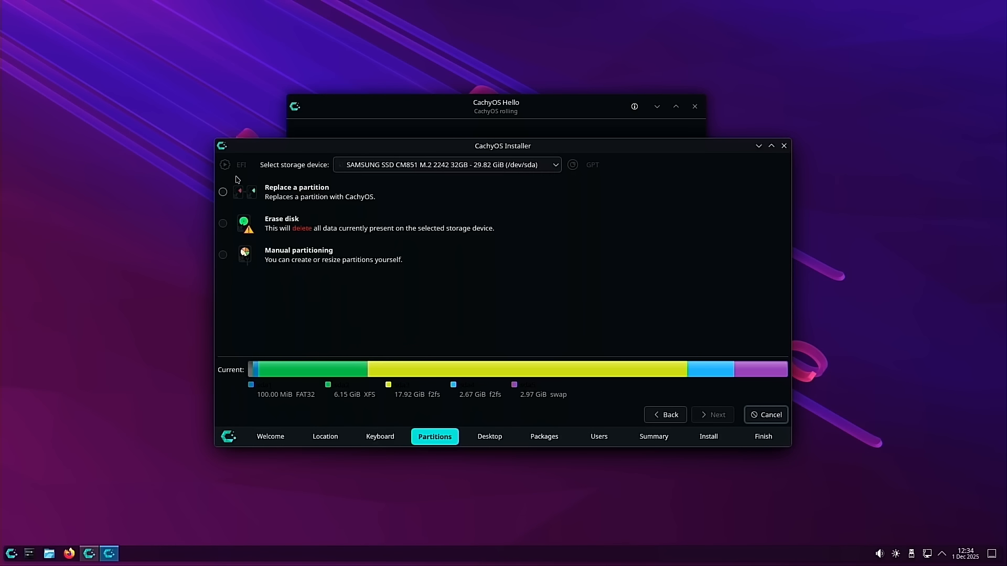
# Choose to erase the SAMSUNG SSD CM851 disk (/dev/sda) using btrfs without encryption, and accept the partition setup
pyautogui.click(426, 167)
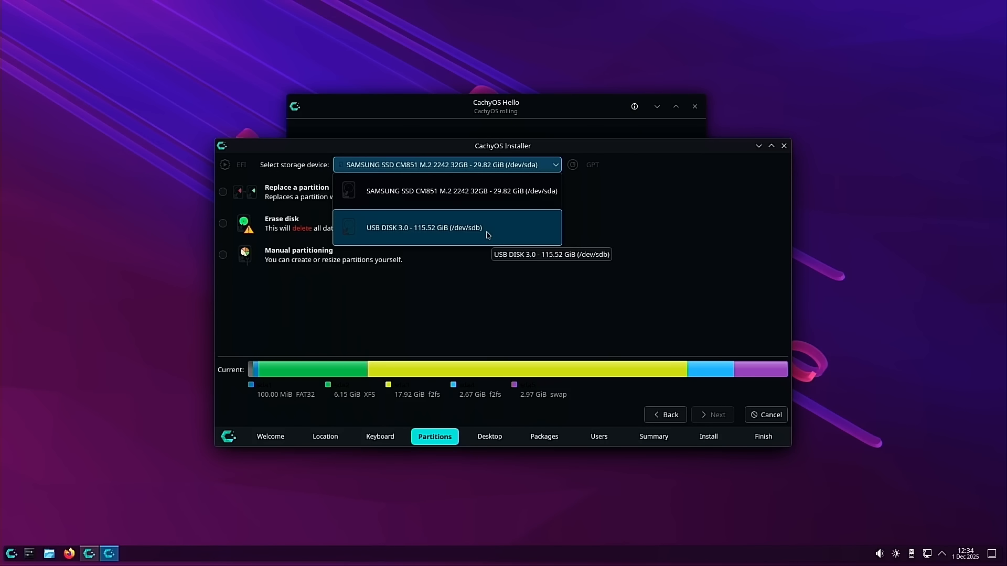
pyautogui.click(492, 200)
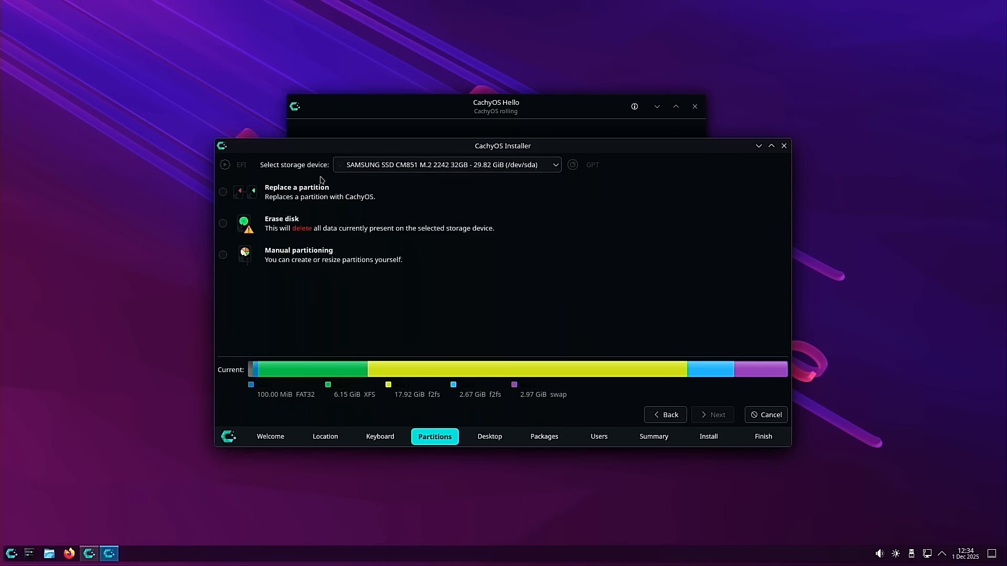
pyautogui.click(223, 224)
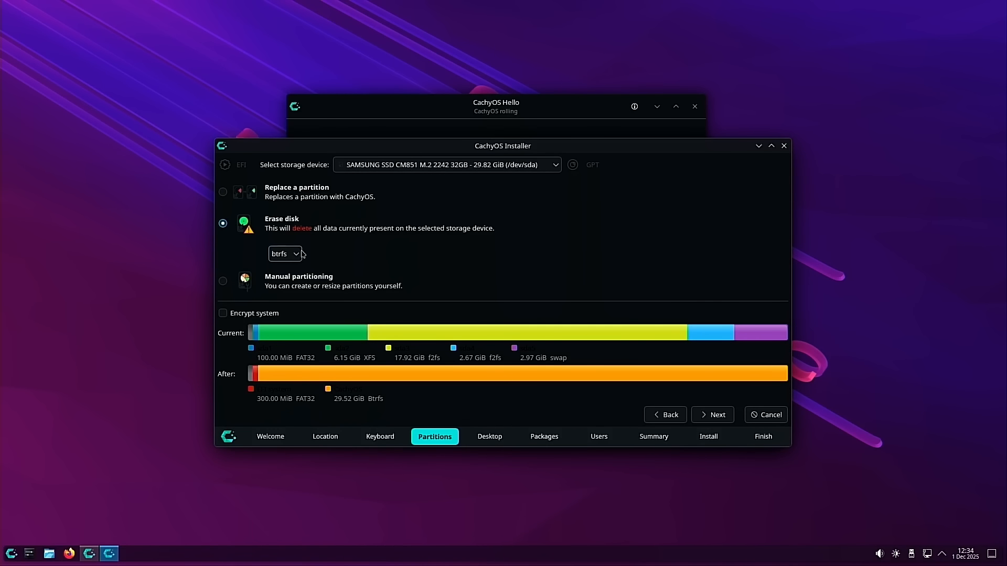
pyautogui.click(287, 256)
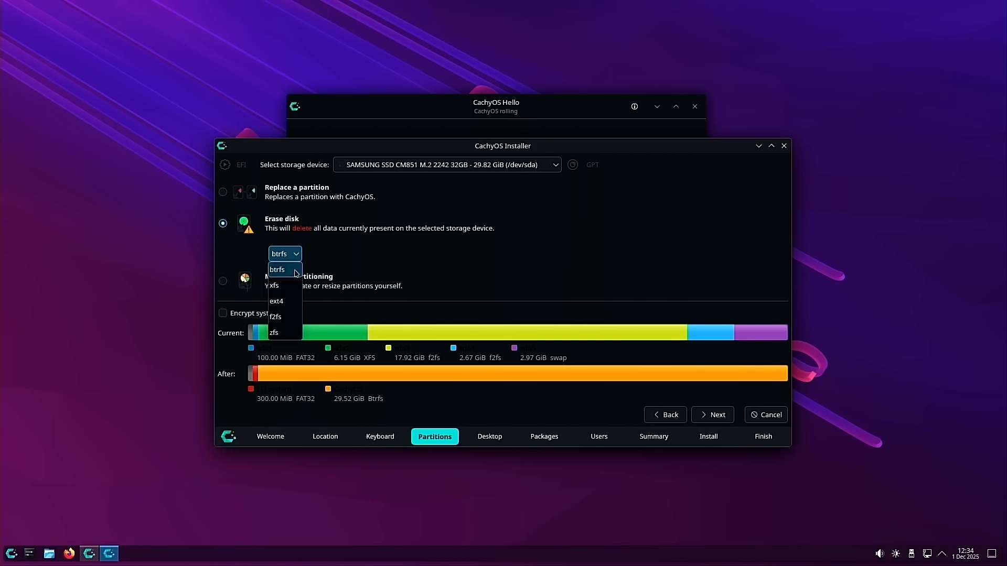
pyautogui.click(377, 273)
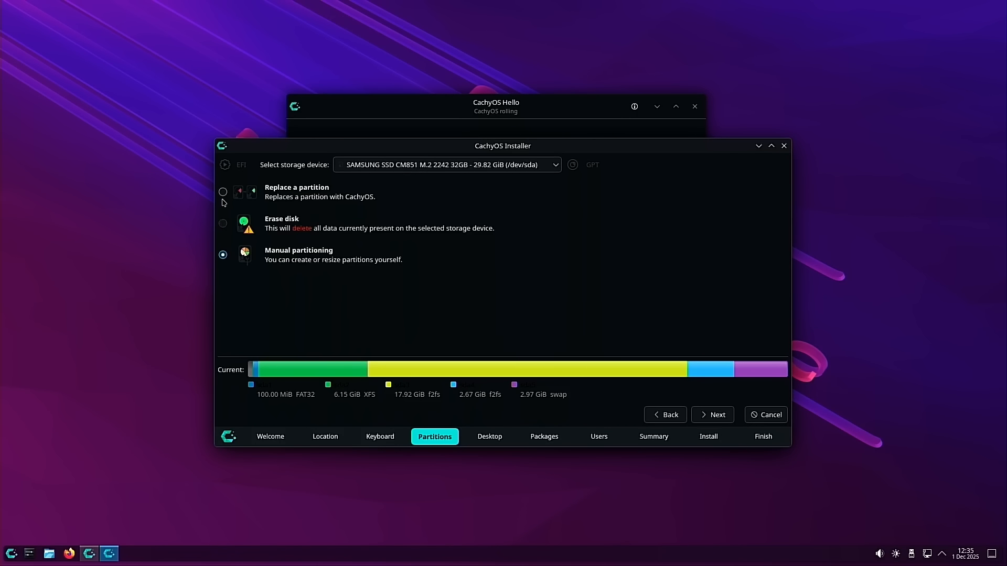
pyautogui.click(222, 224)
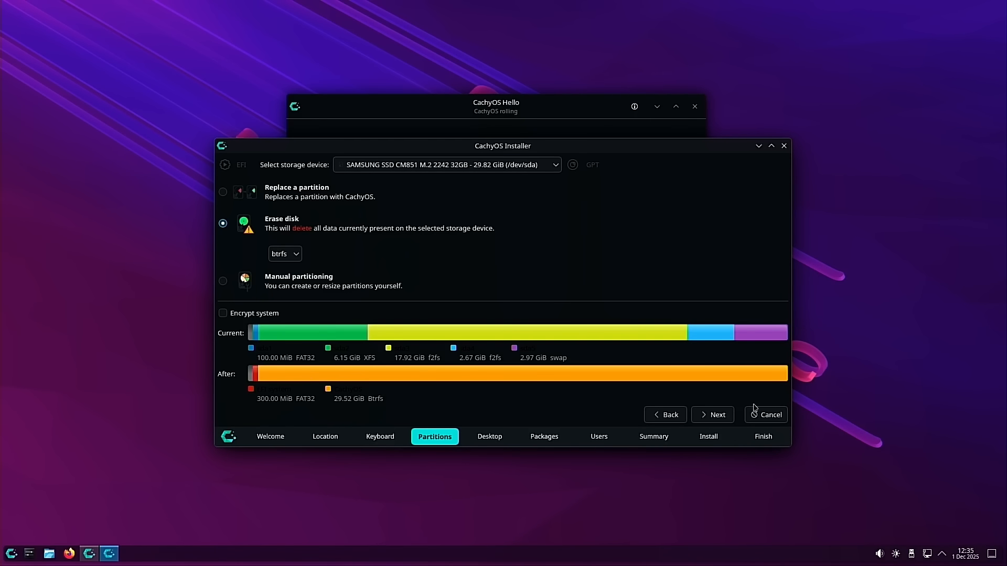
pyautogui.click(718, 422)
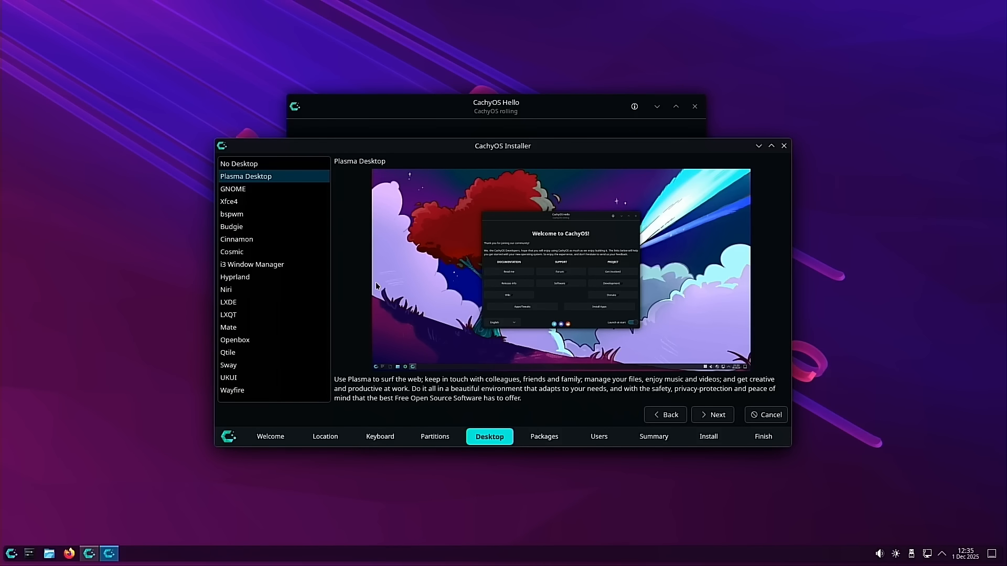
# Compare the previews and descriptions of the available desktops, including No Desktop, Plasma, Niri, Sway, Qtile, UKUI, Wayfire, Cinnamon and Cosmic
pyautogui.click(249, 166)
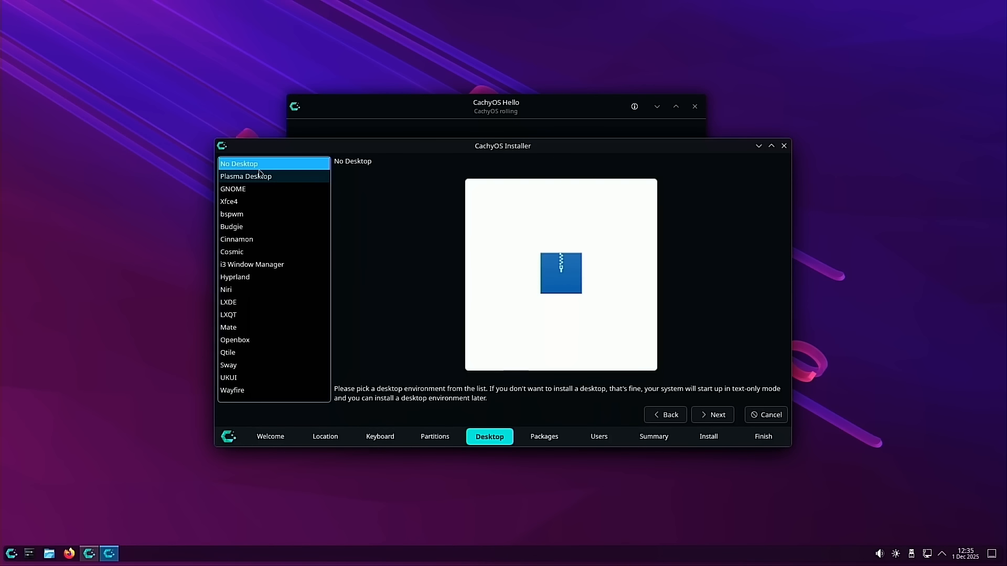
pyautogui.click(262, 177)
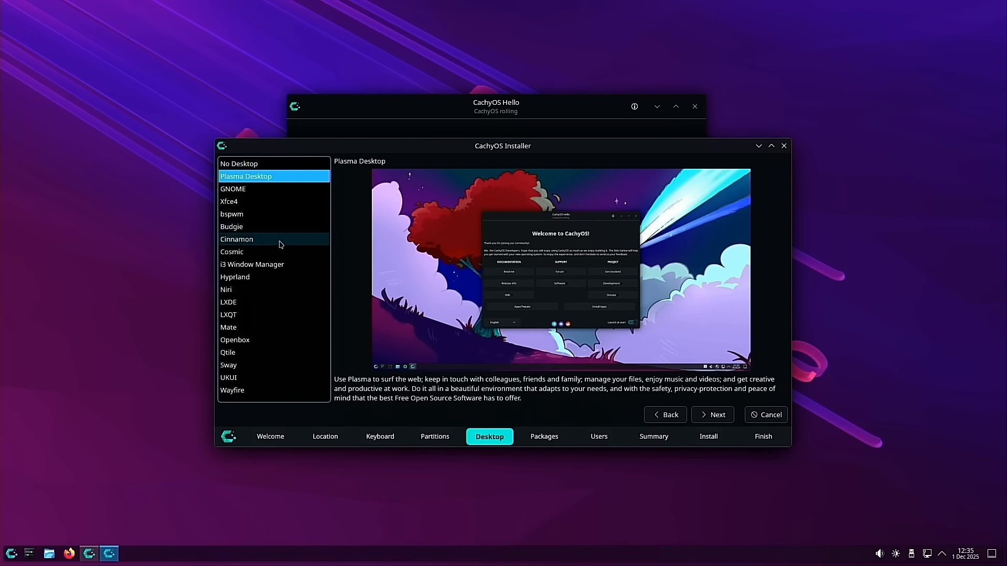
pyautogui.click(278, 294)
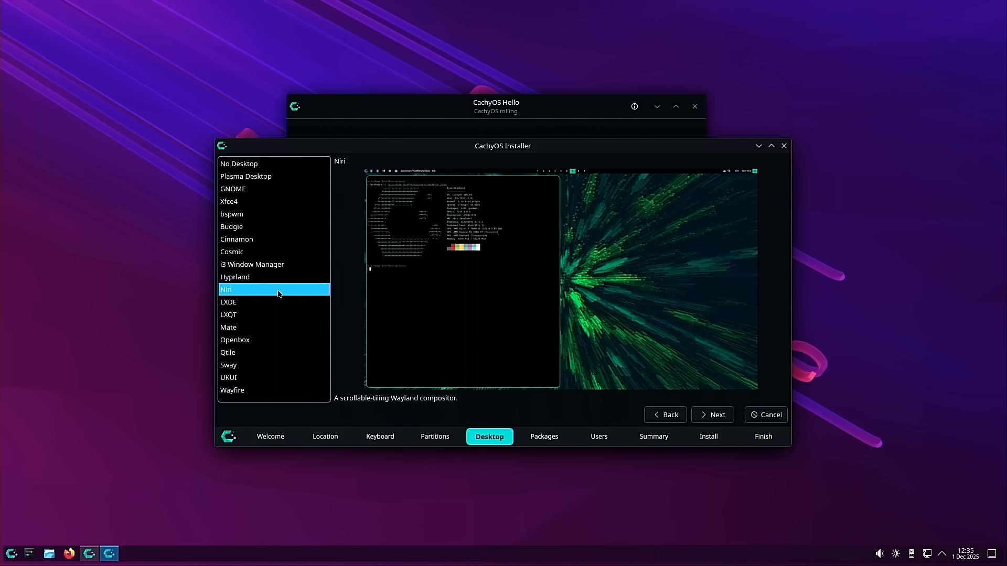
pyautogui.click(249, 363)
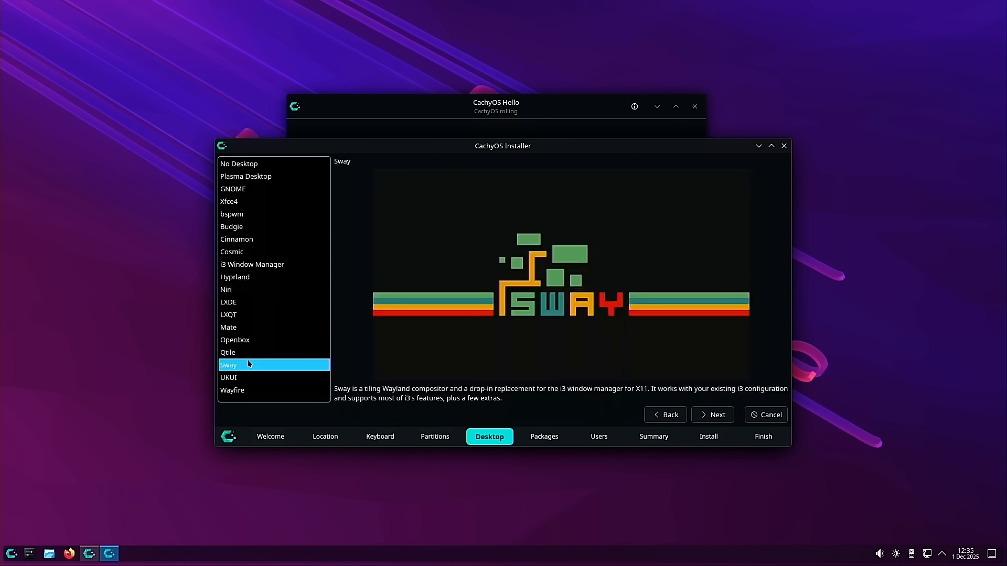
pyautogui.click(247, 353)
pyautogui.click(245, 378)
pyautogui.click(249, 391)
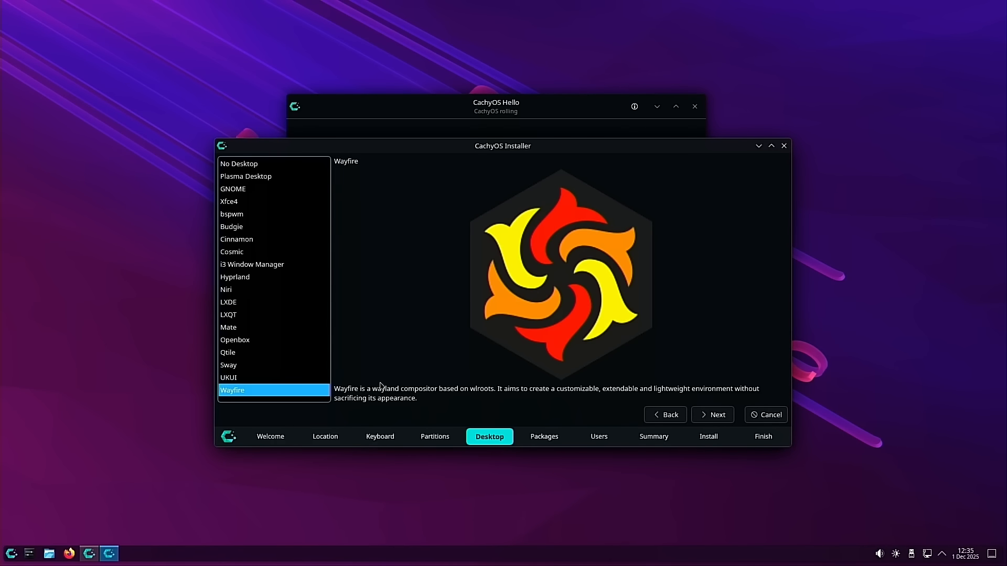
pyautogui.click(237, 378)
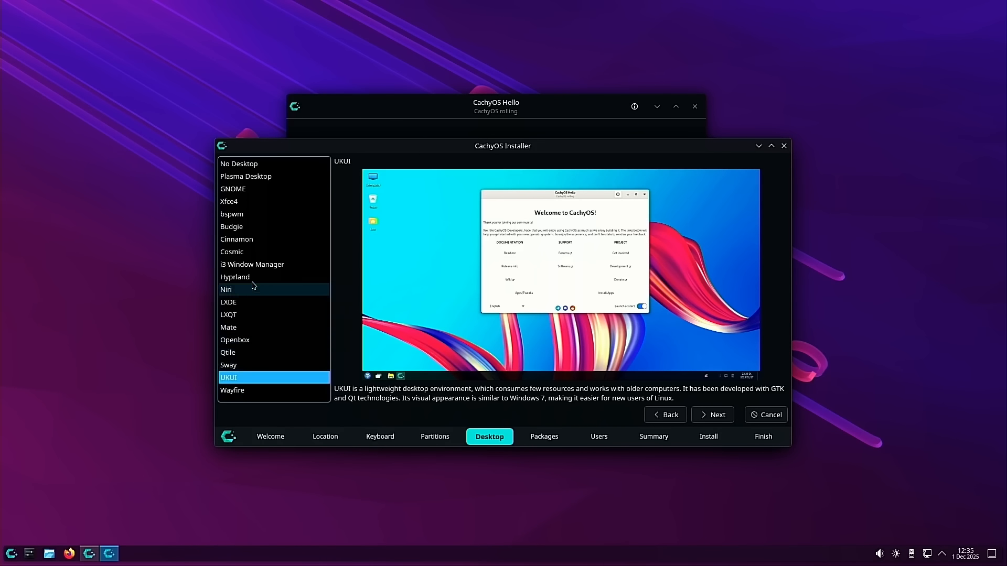
pyautogui.click(257, 246)
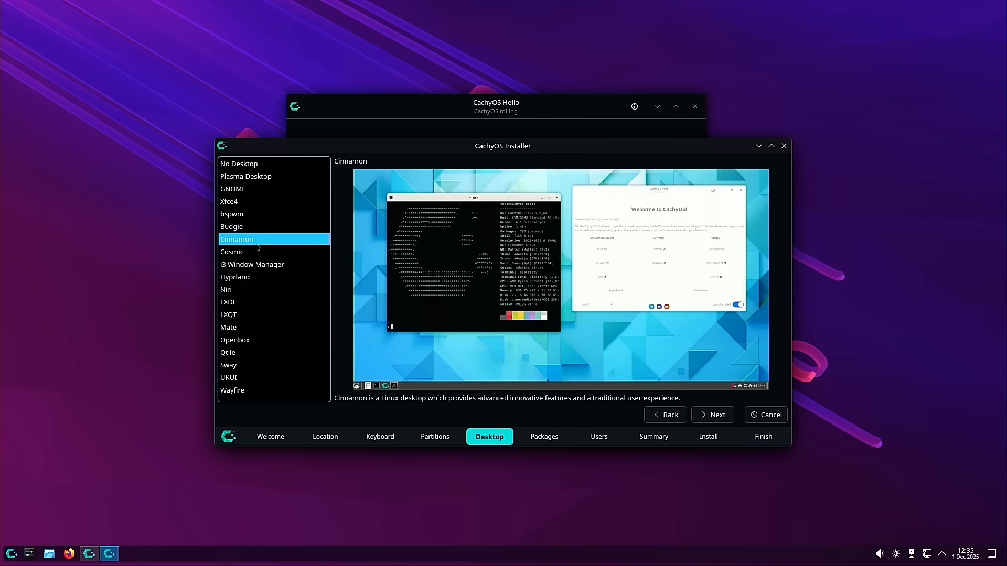
pyautogui.click(249, 254)
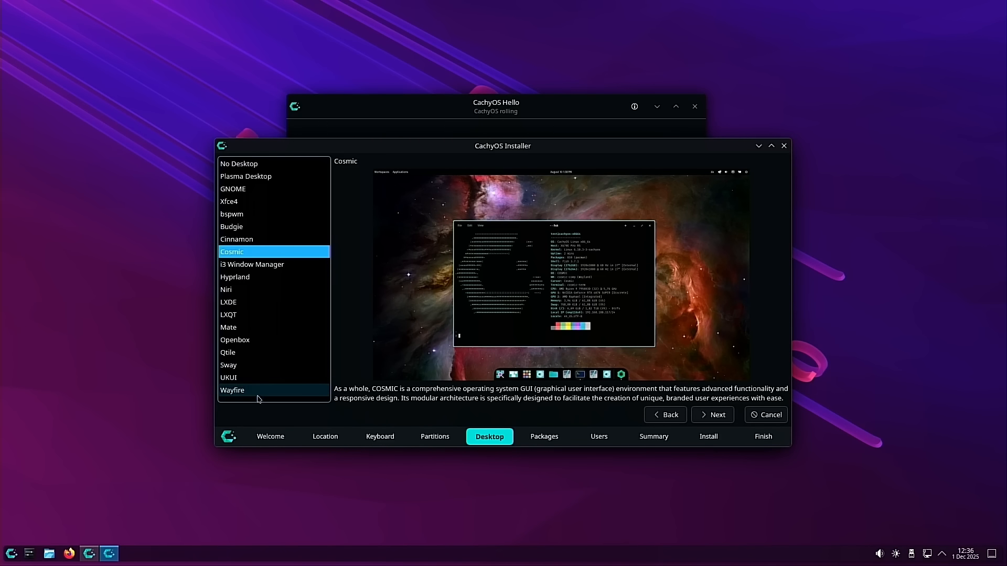
# Choose Plasma Desktop as the desktop environment and continue to the additional packages
pyautogui.click(260, 175)
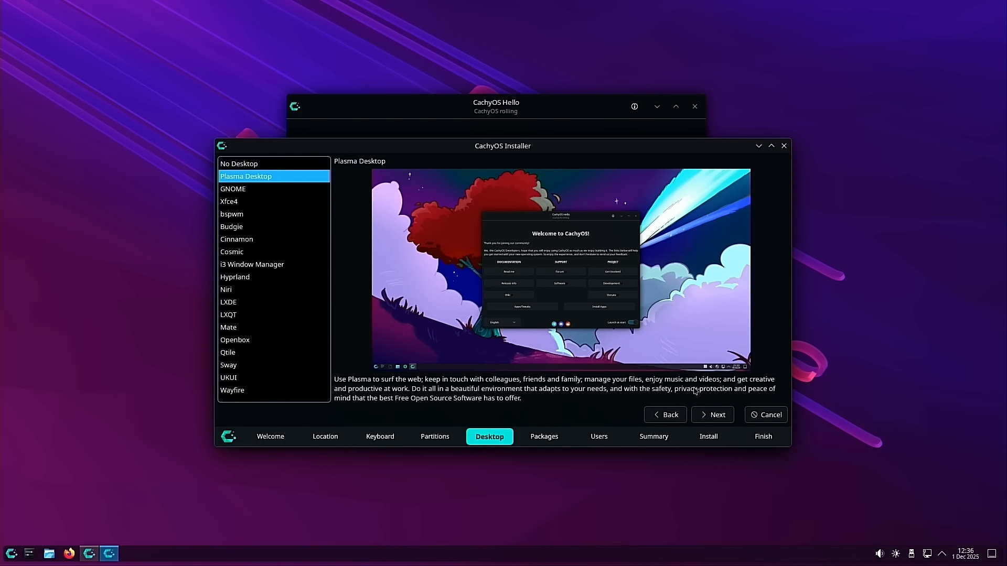
pyautogui.click(716, 415)
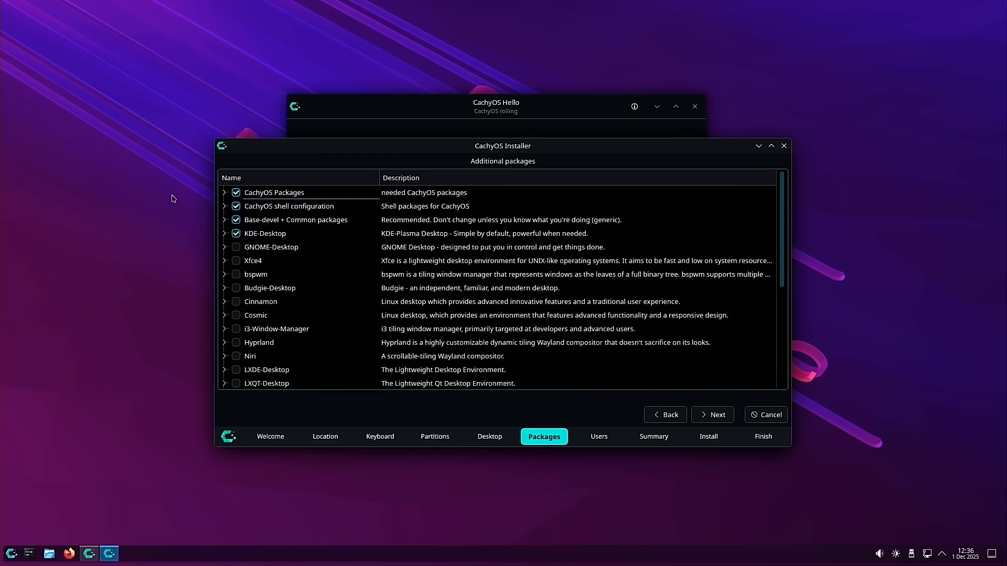
# Examine the contents of the CachyOS Packages, CachyOS shell configuration and Base-devel + Common packages groups, collapsing each one again
pyautogui.click(225, 194)
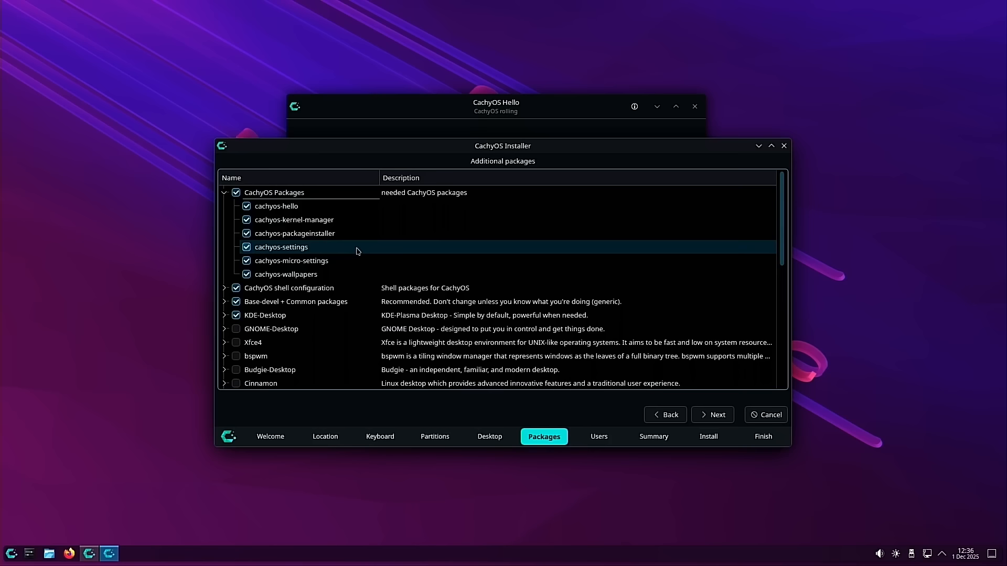
pyautogui.click(224, 194)
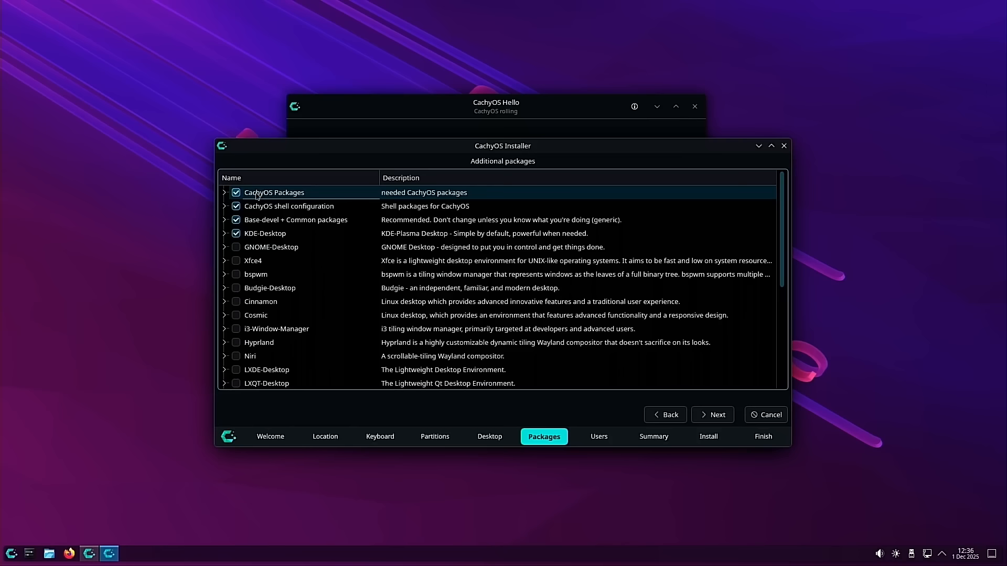
pyautogui.click(224, 207)
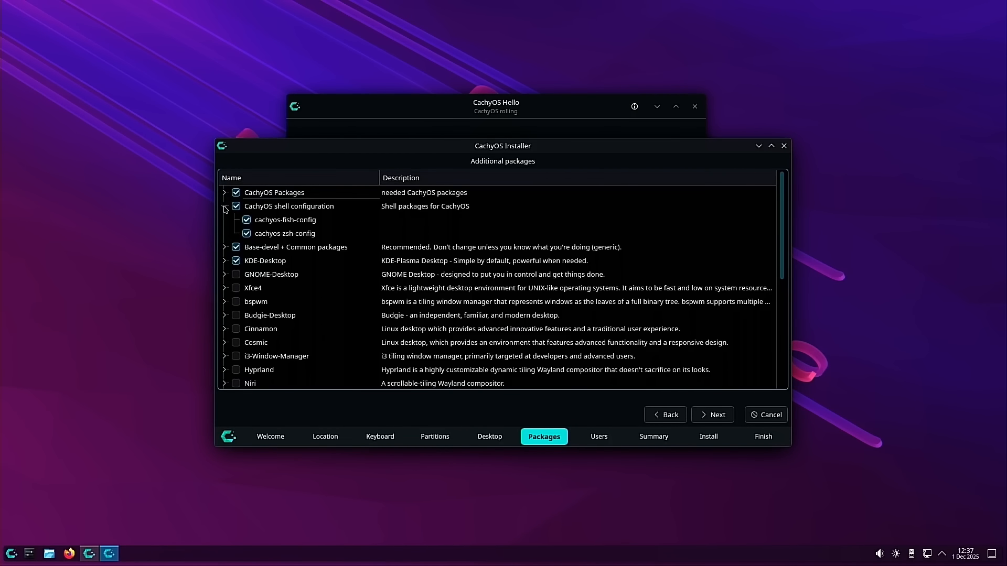
pyautogui.click(224, 207)
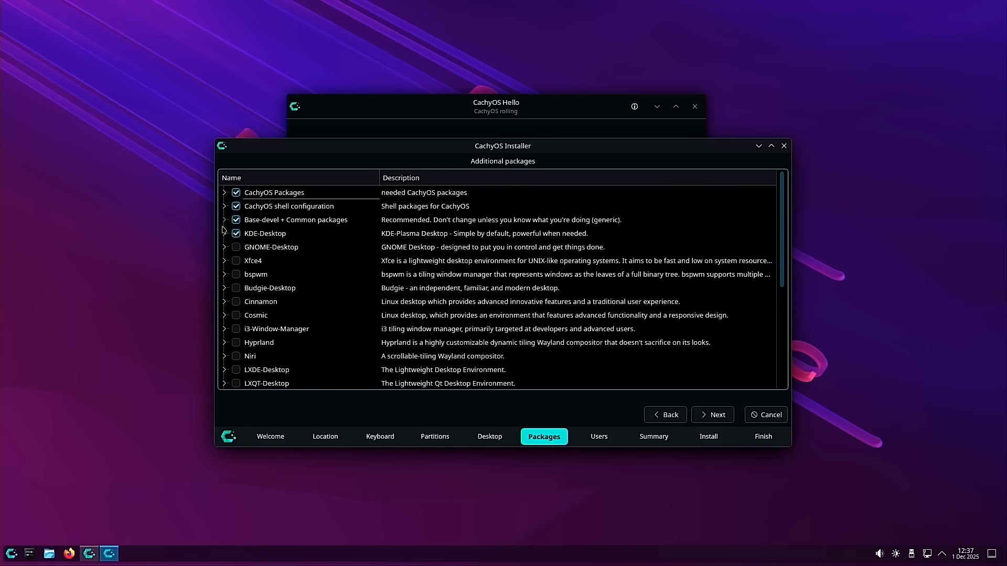
pyautogui.click(224, 220)
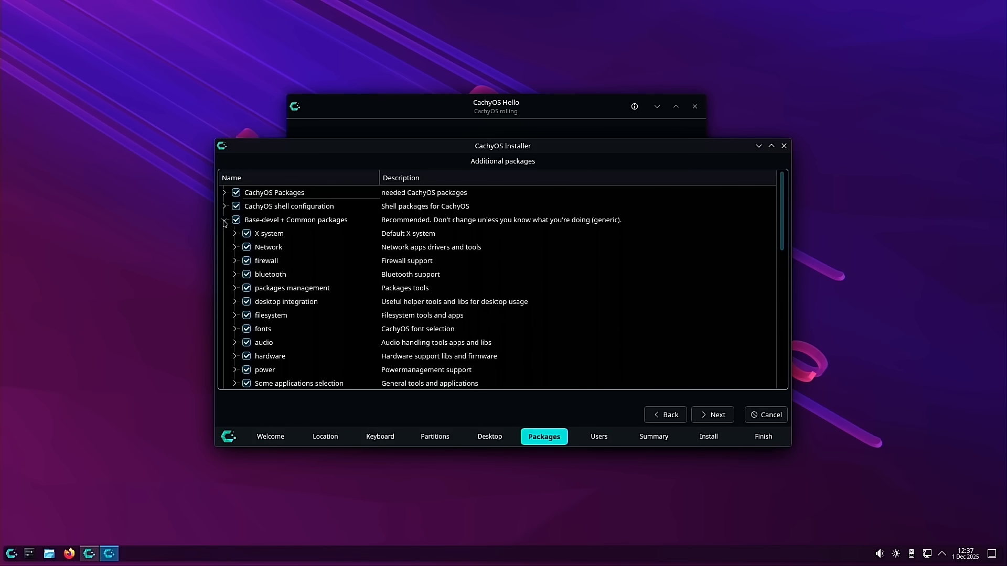
pyautogui.scroll(-7, 326, 270)
pyautogui.scroll(4, 330, 276)
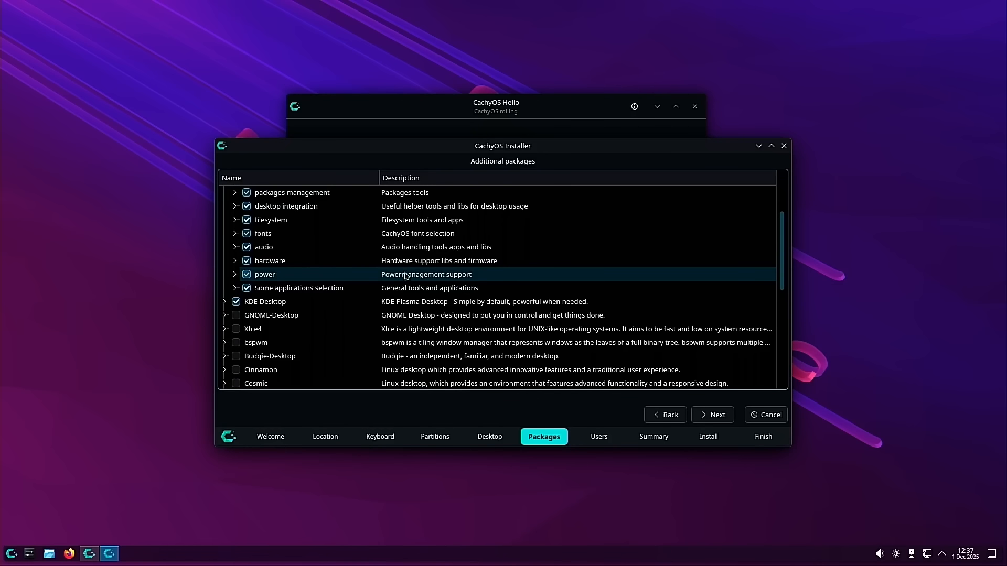
pyautogui.scroll(4, 388, 257)
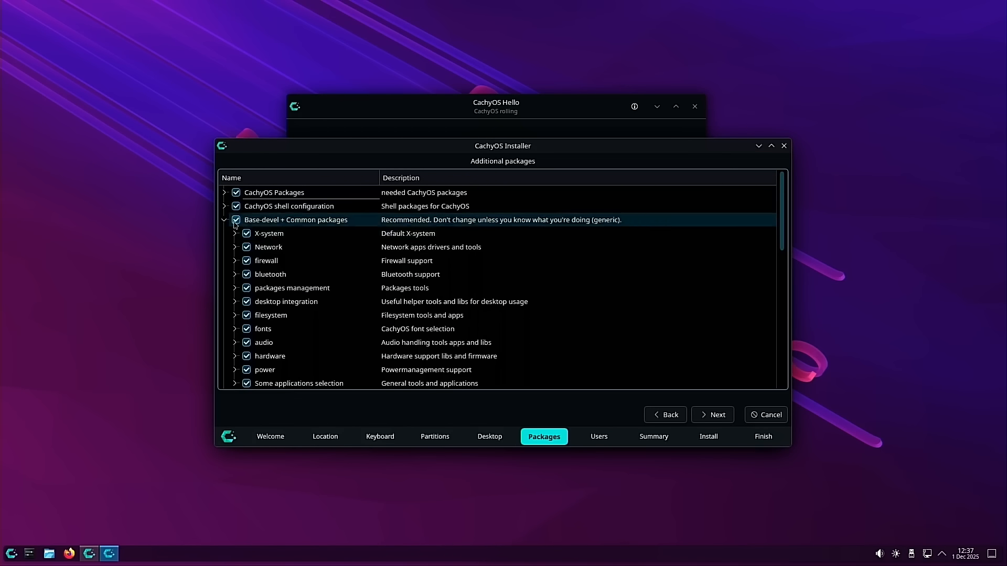
pyautogui.click(225, 221)
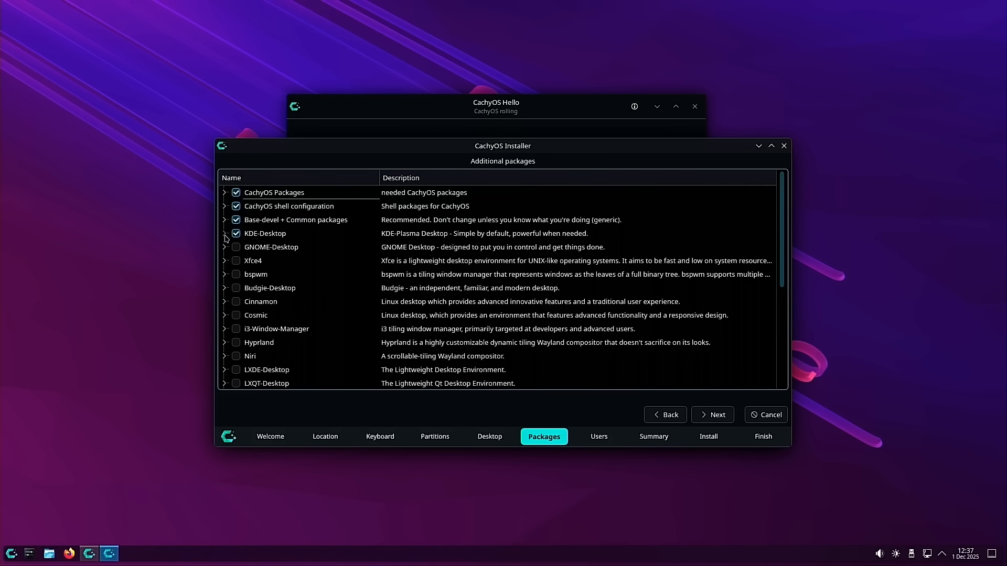
# Review the packages included in the KDE-Desktop group, collapse it, and skim the rest of the package list
pyautogui.click(224, 234)
pyautogui.scroll(-7, 417, 283)
pyautogui.scroll(-9, 414, 278)
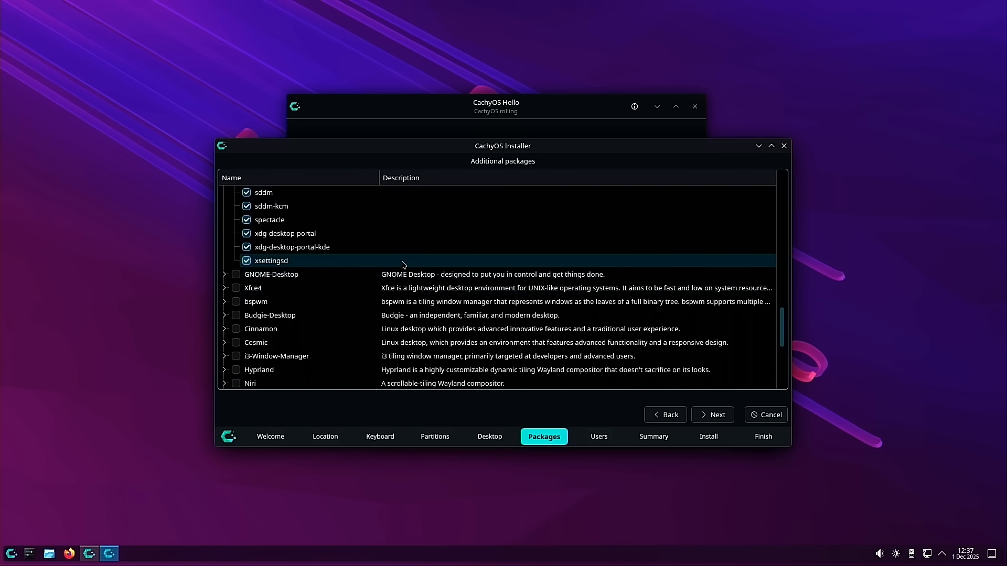
pyautogui.scroll(15, 401, 263)
pyautogui.click(225, 234)
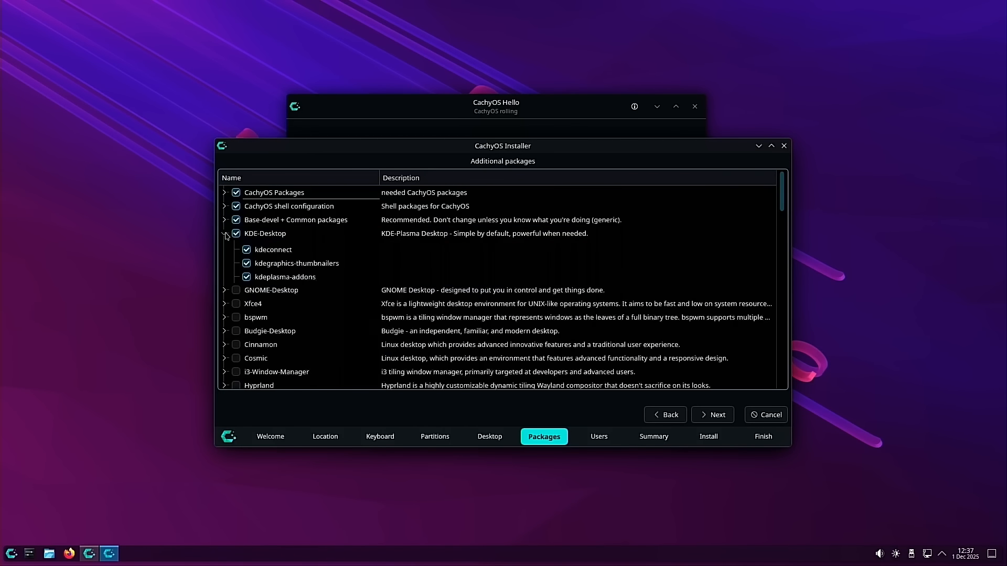
pyautogui.scroll(-2, 286, 249)
pyautogui.scroll(-3, 293, 267)
pyautogui.scroll(5, 292, 265)
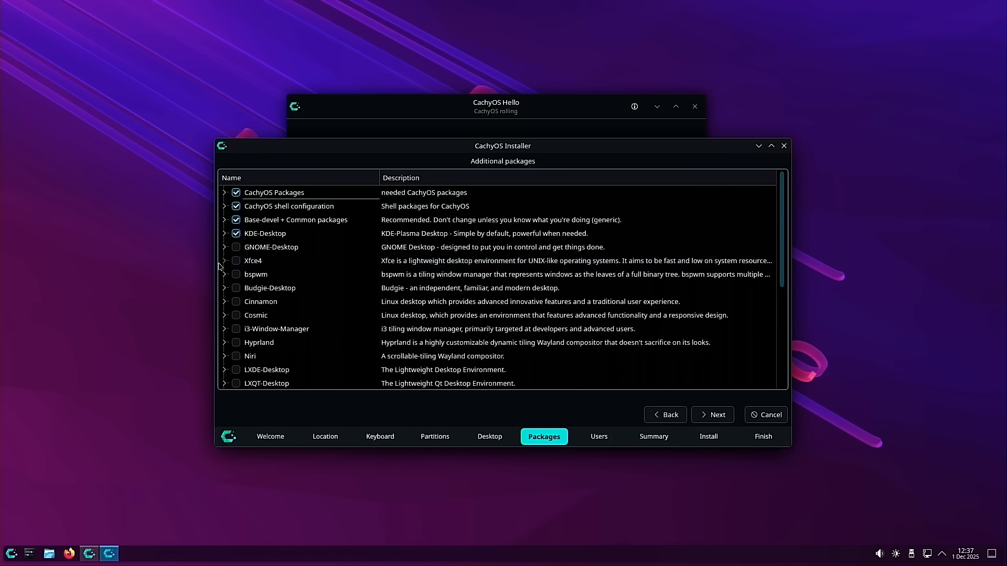
# Inspect which packages the unselected Cinnamon and MATE-Desktop groups contain, leaving both groups collapsed
pyautogui.click(224, 301)
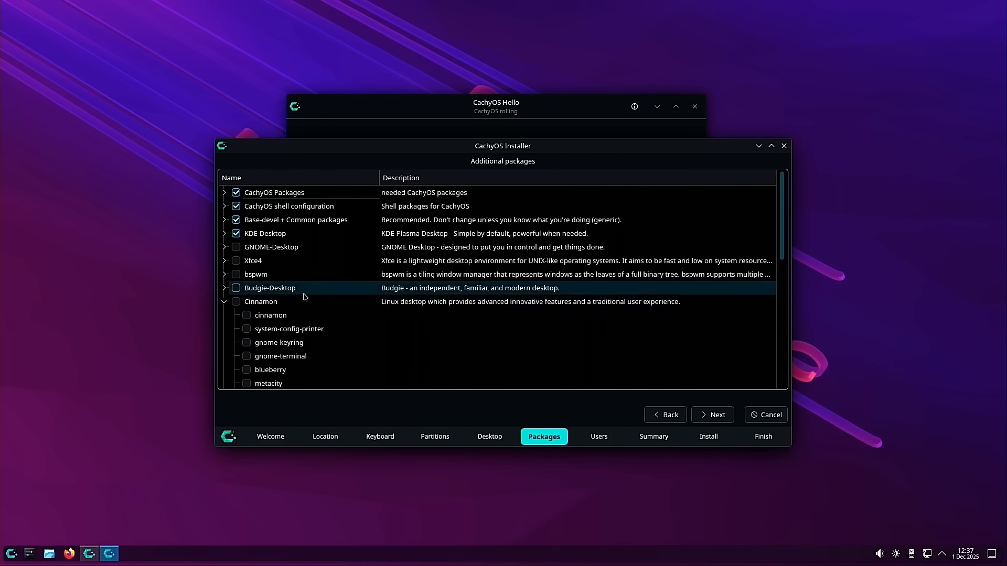
pyautogui.scroll(-2, 277, 300)
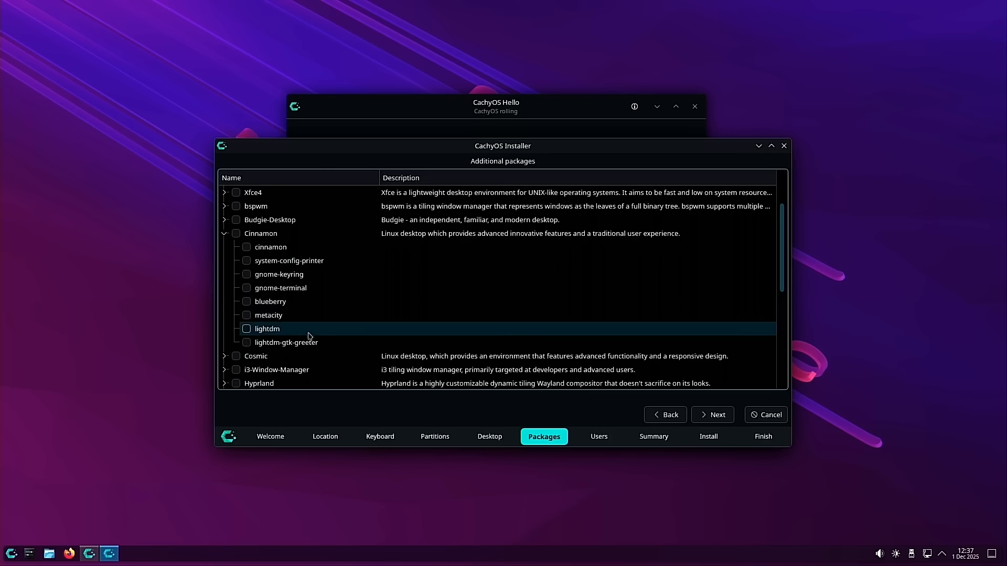
pyautogui.click(225, 234)
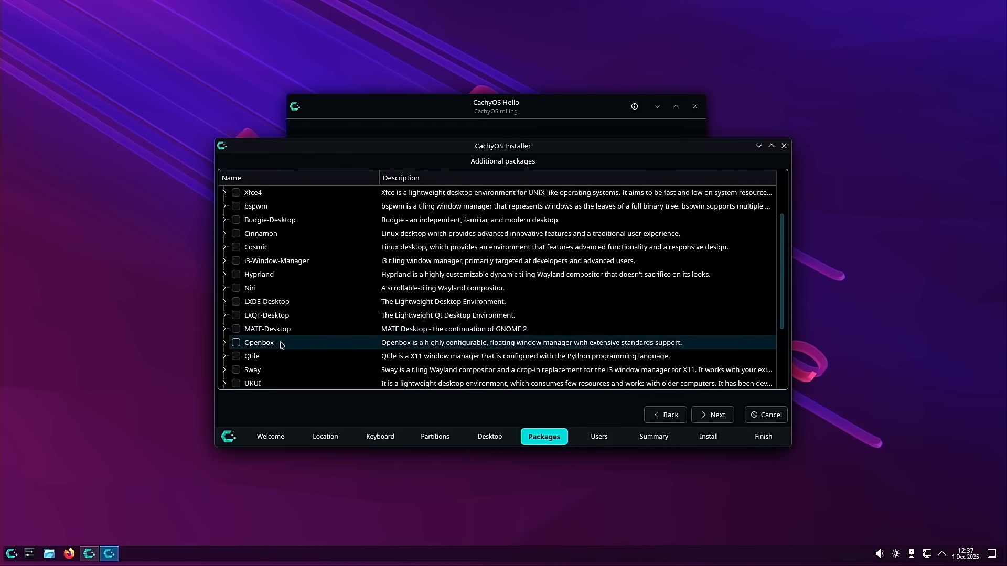
pyautogui.scroll(-3, 282, 345)
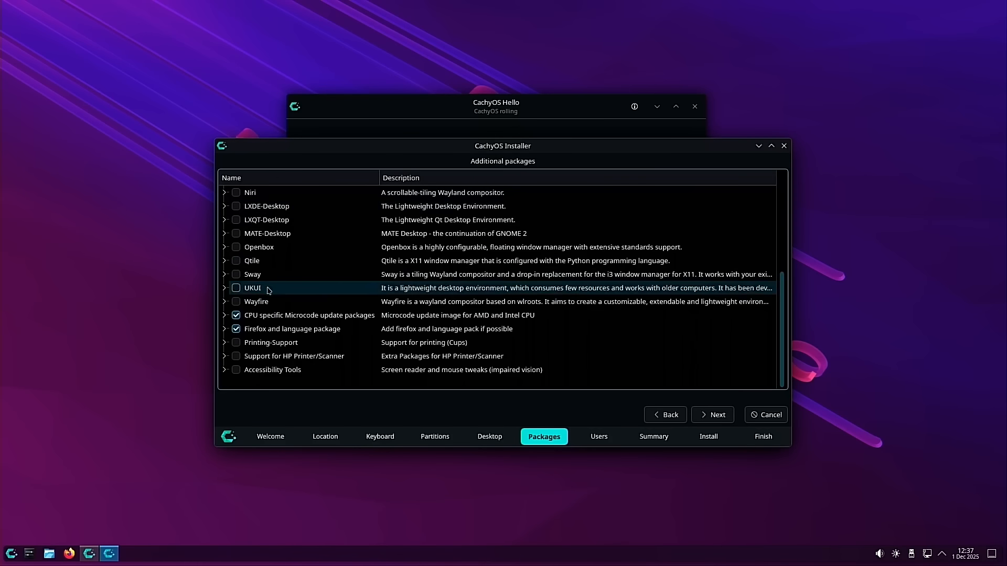
pyautogui.click(224, 234)
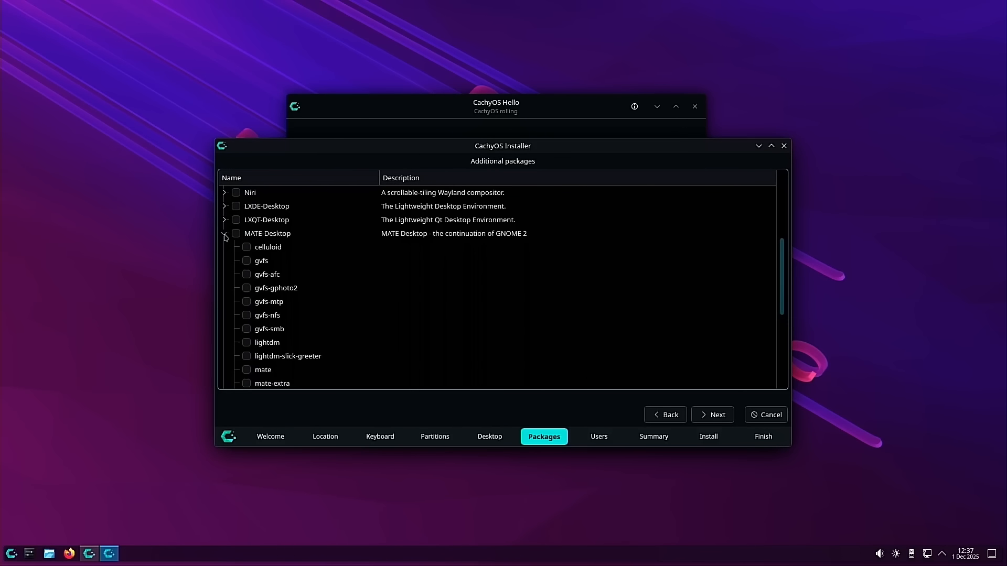
pyautogui.click(224, 235)
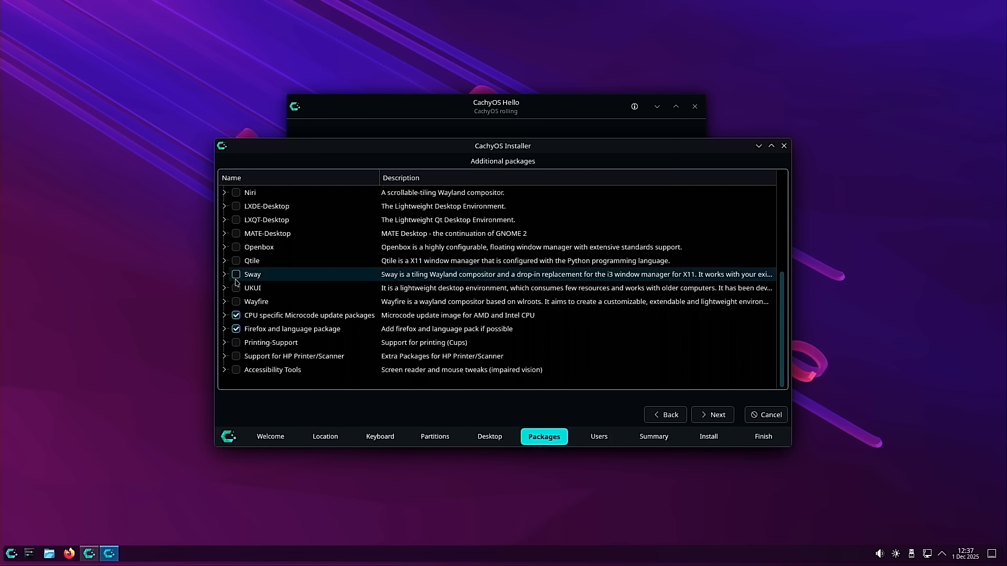
# Review the individual packages in the Printing-Support group, from cups to system-config-printer, and collapse the group
pyautogui.click(224, 343)
pyautogui.scroll(-3, 344, 318)
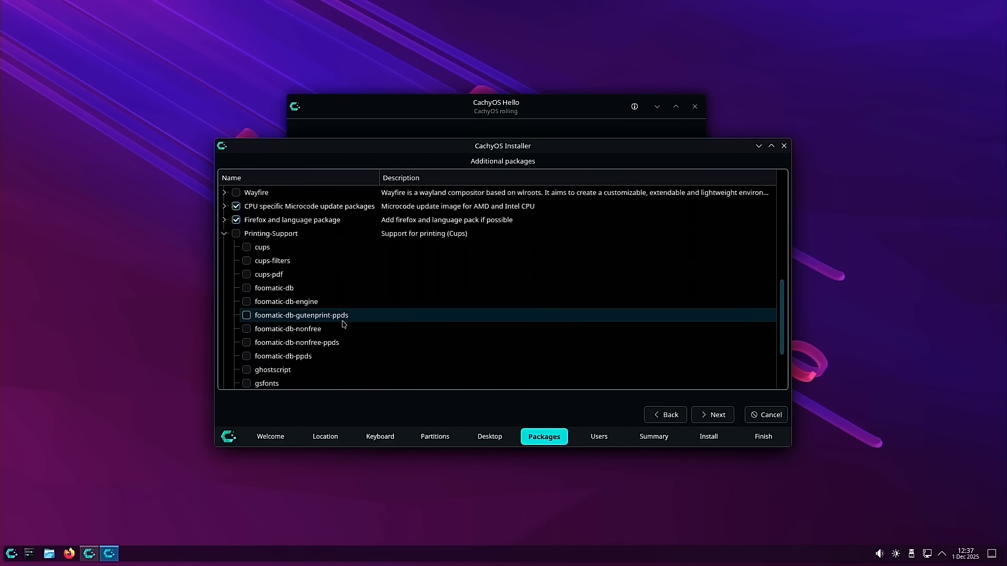
pyautogui.scroll(3, 344, 318)
pyautogui.click(224, 357)
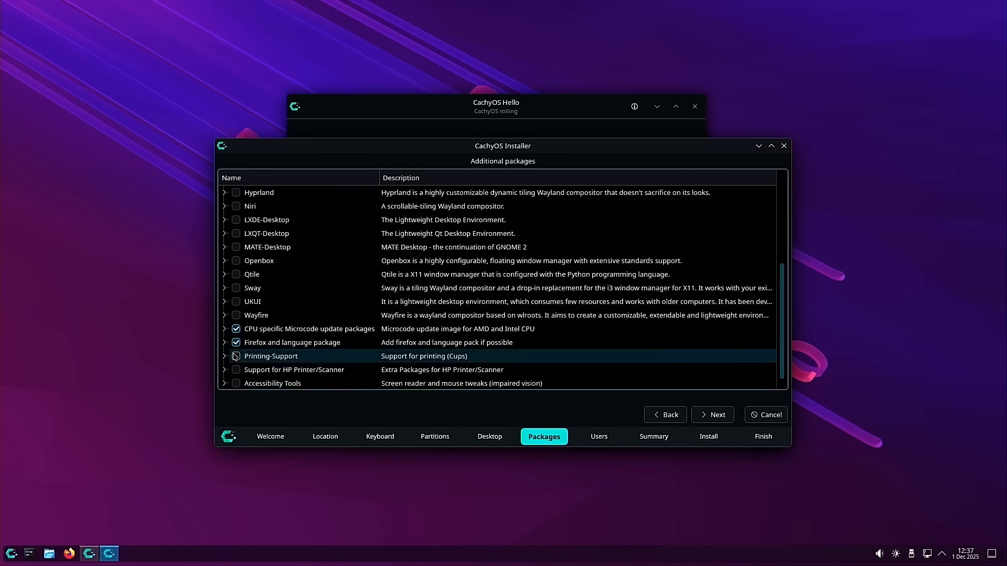
pyautogui.scroll(-3, 244, 330)
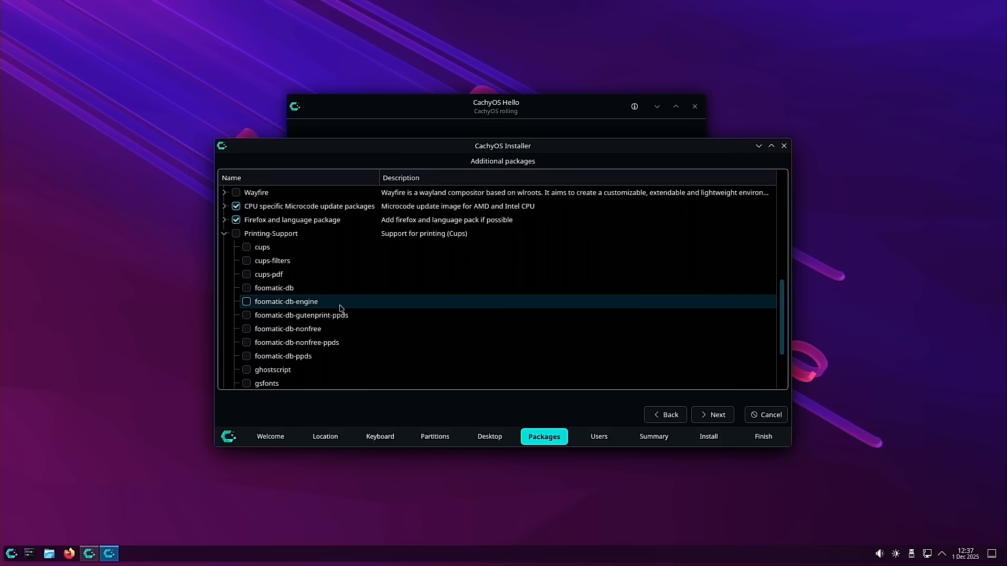
pyautogui.scroll(-1, 338, 307)
pyautogui.scroll(-1, 340, 310)
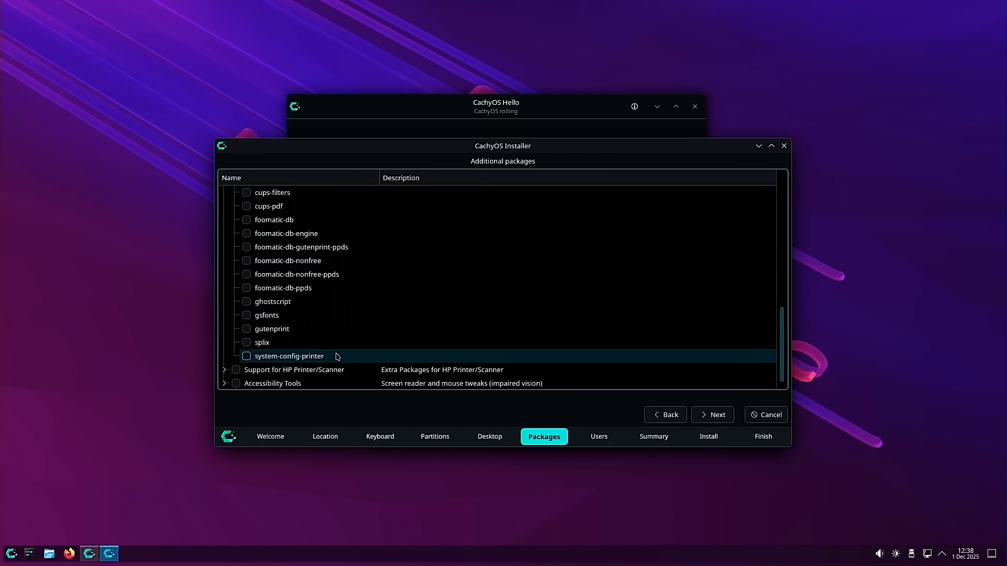
pyautogui.scroll(4, 231, 335)
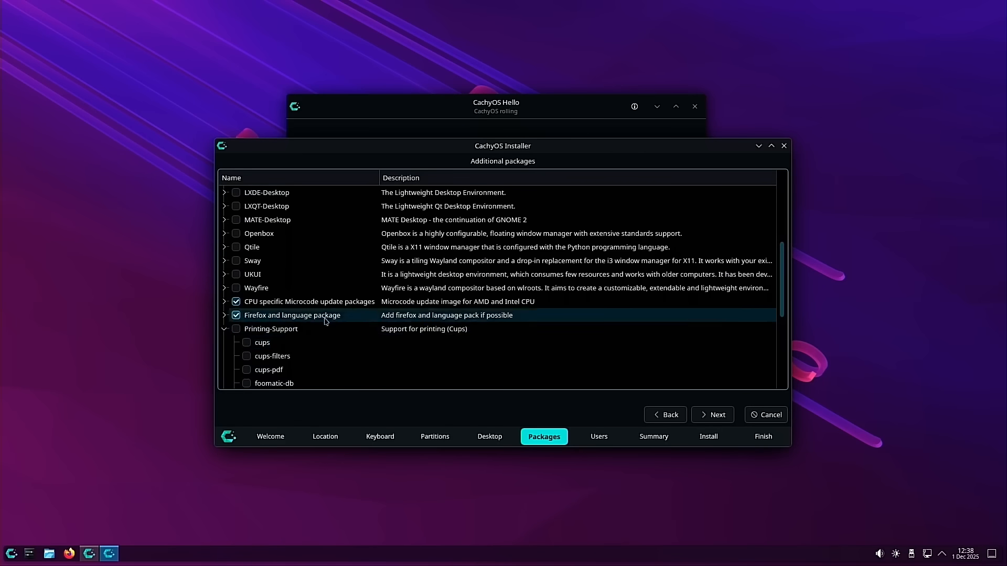
pyautogui.click(225, 330)
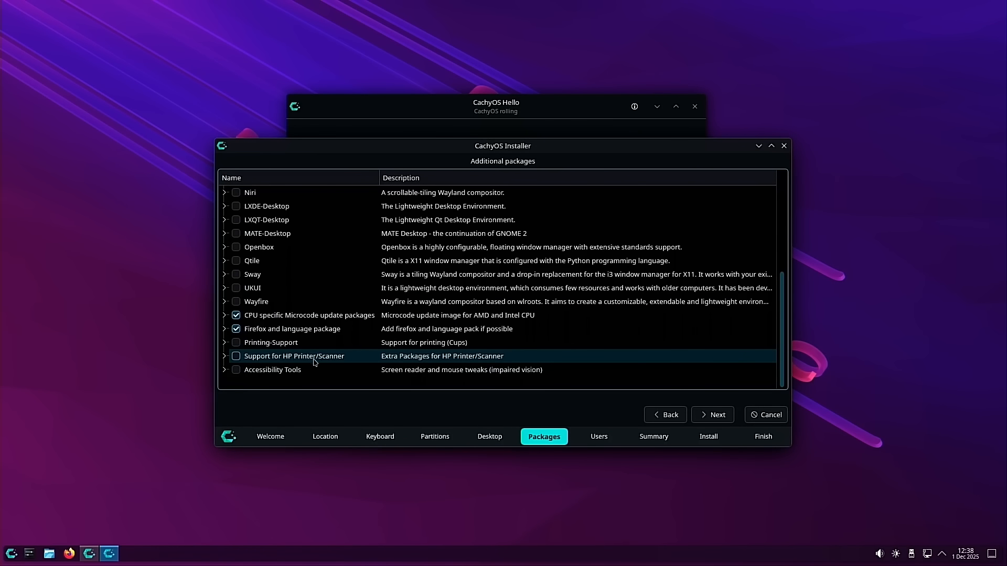
# Inspect the packages in the Accessibility Tools group, selecting the whole group and clearing the selection again
pyautogui.click(224, 370)
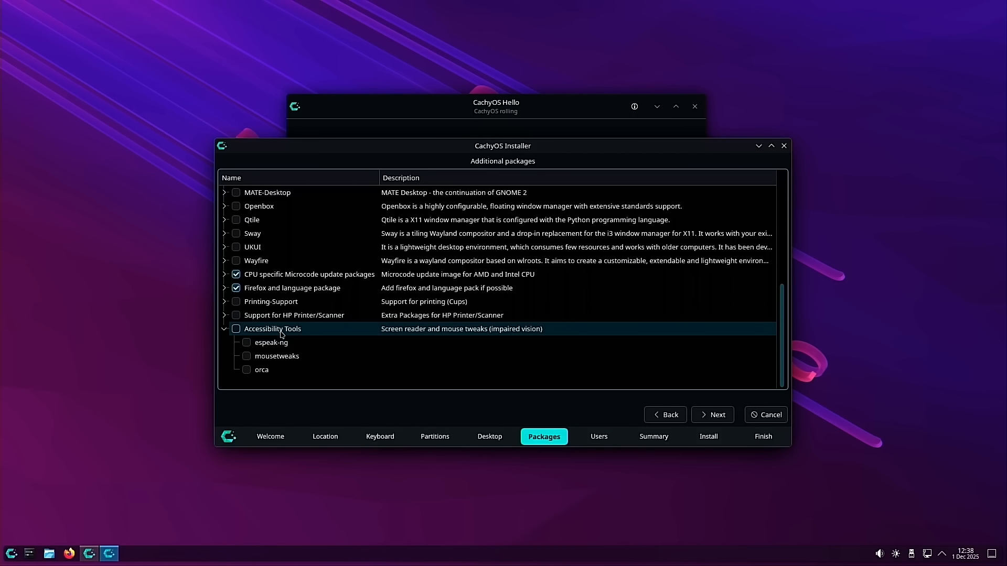
pyautogui.click(236, 330)
pyautogui.click(236, 329)
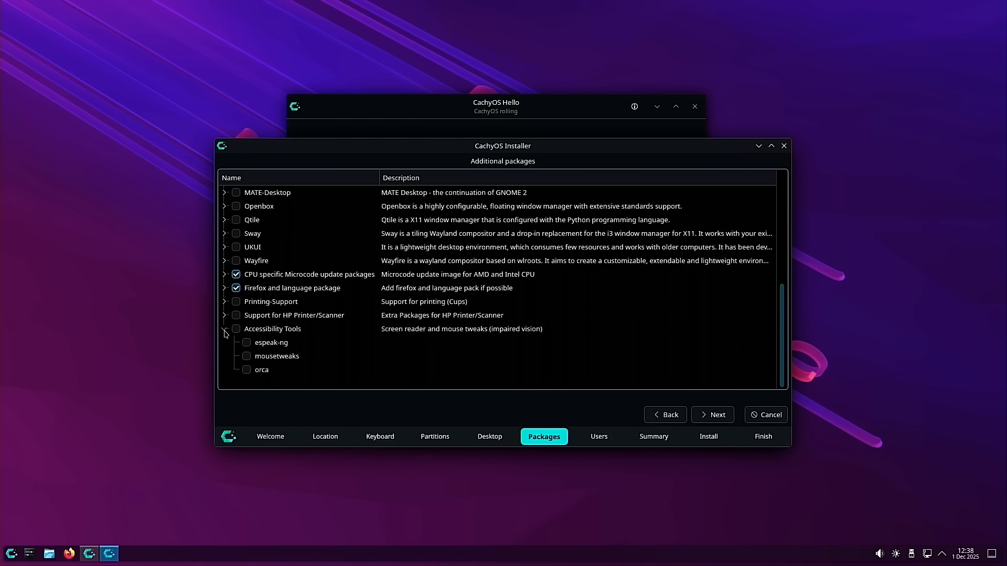
# Collapse the Accessibility Tools group, skim the whole package list, and check the contents of the Firefox and language package group
pyautogui.click(224, 330)
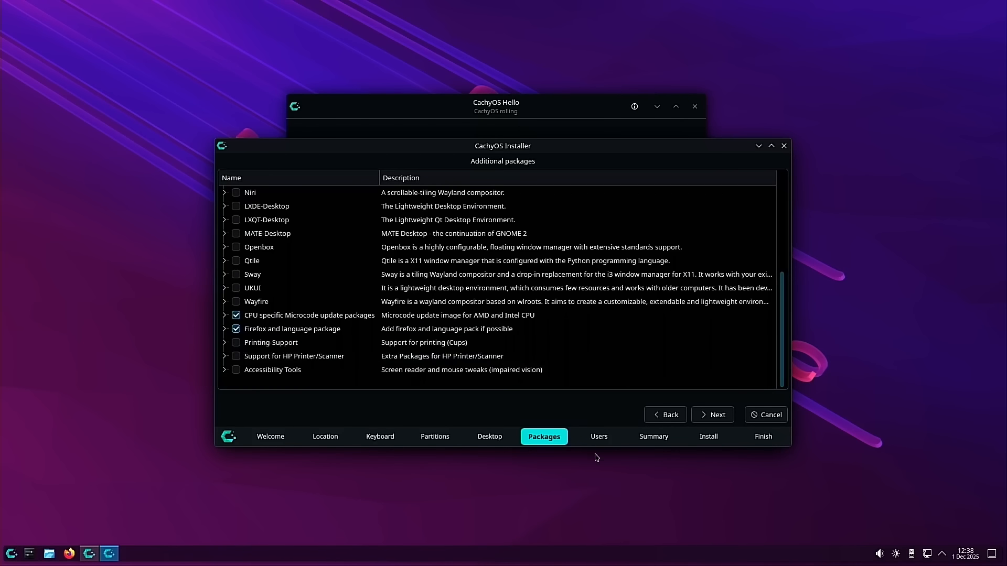
pyautogui.scroll(4, 545, 329)
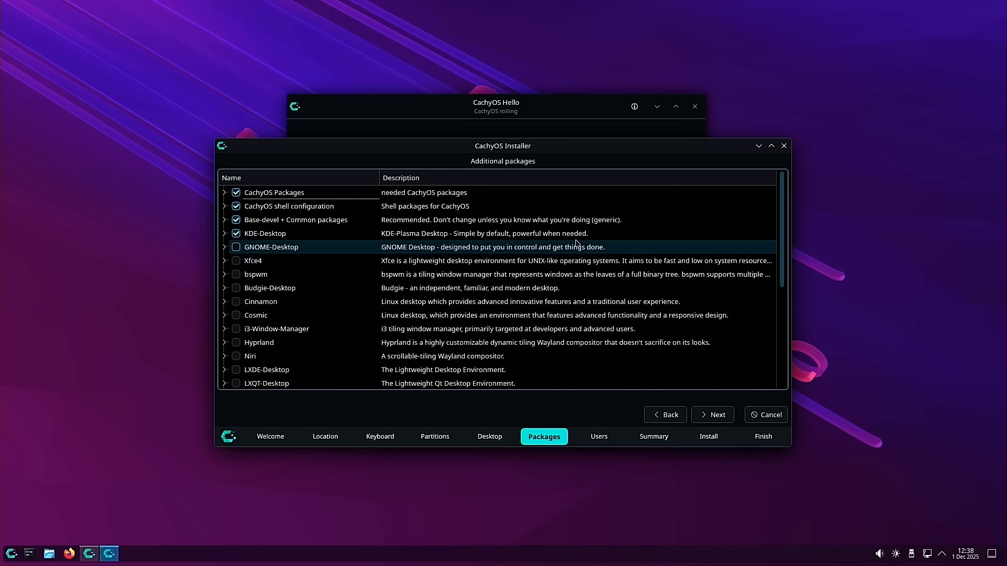
pyautogui.scroll(-4, 578, 281)
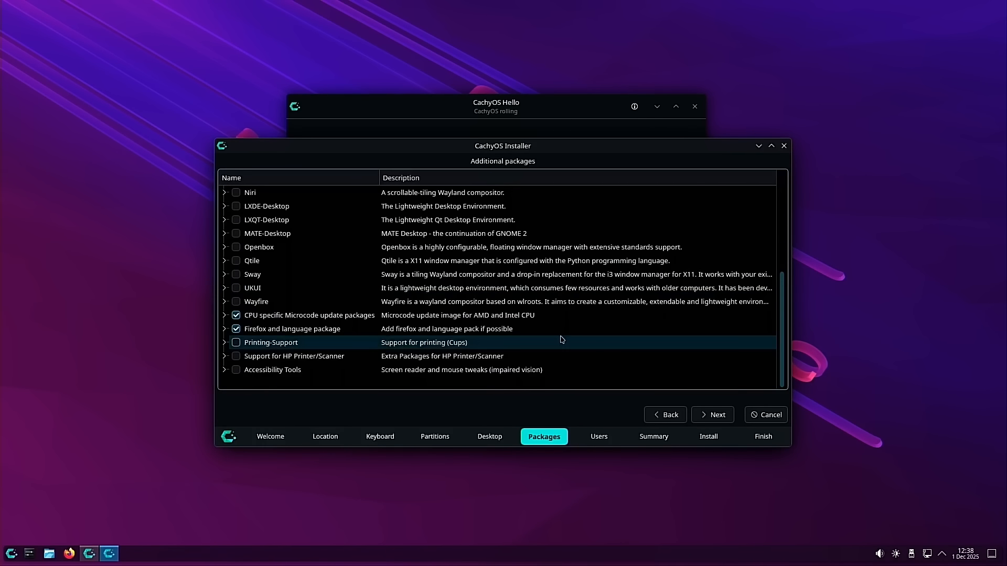
pyautogui.click(224, 330)
pyautogui.click(224, 329)
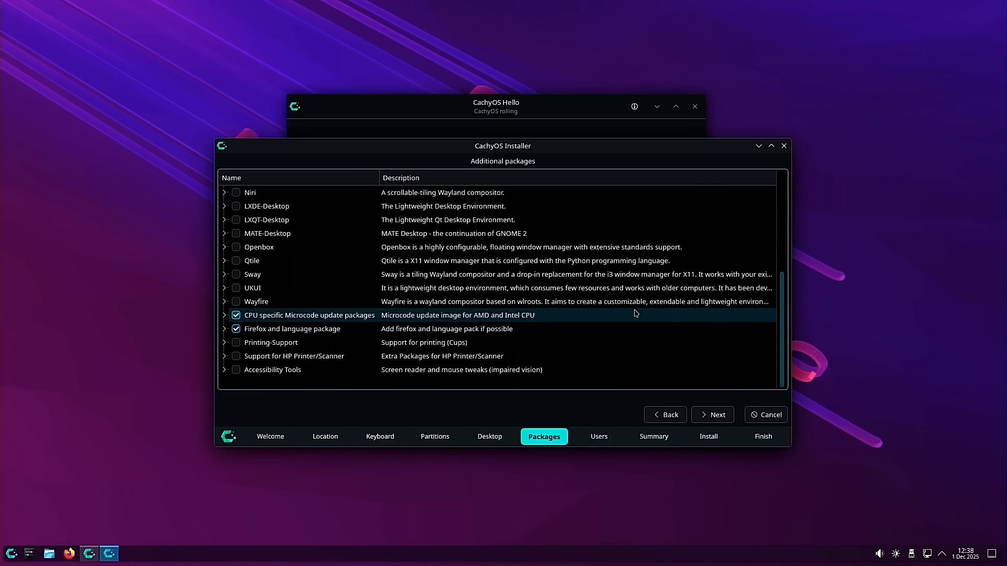
# Accept the package selection and enter cachyos as the name for the new user account
pyautogui.click(730, 412)
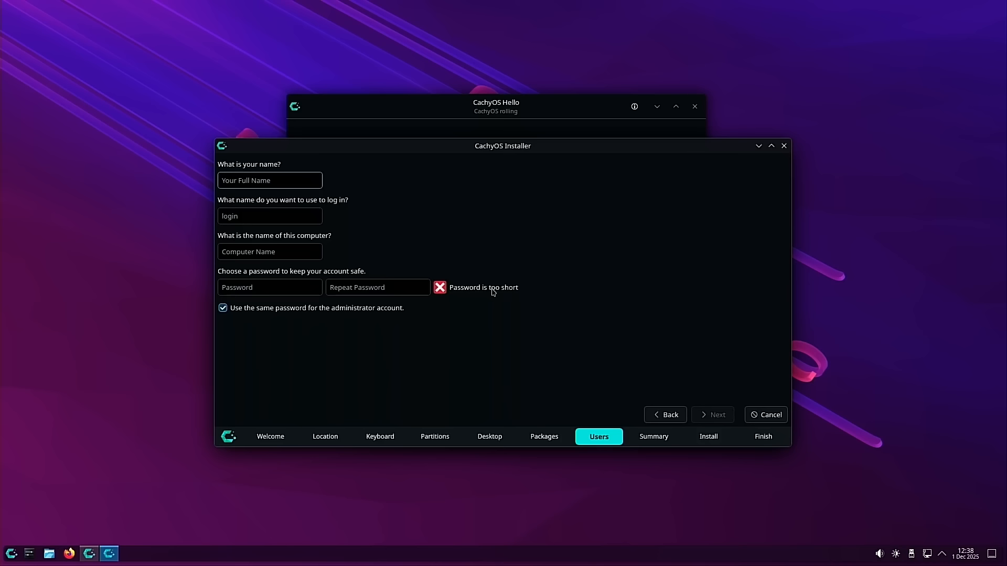
pyautogui.write('c')
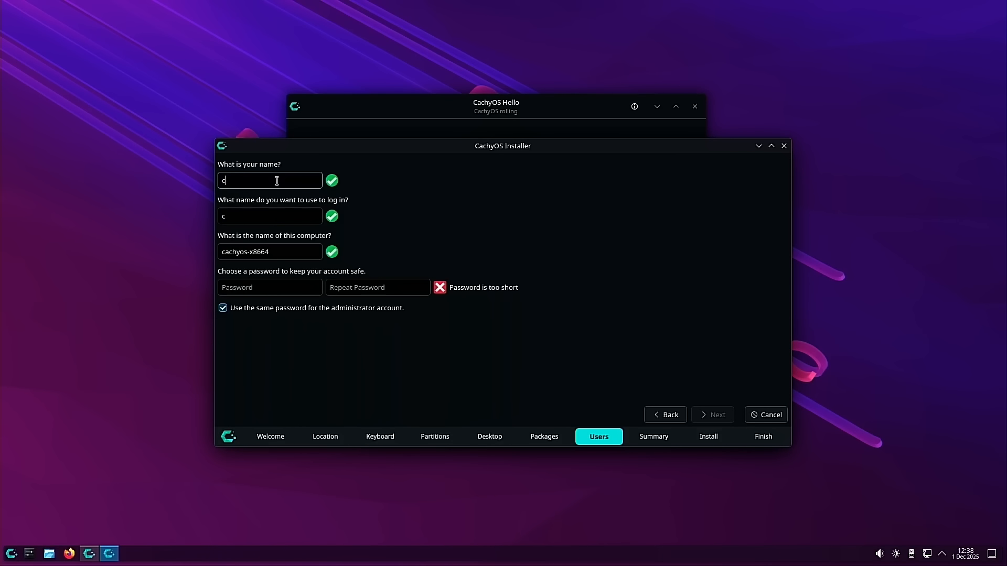
pyautogui.write('achyos')
pyautogui.press('Tab')
pyautogui.press('Tab')
pyautogui.press('Tab')
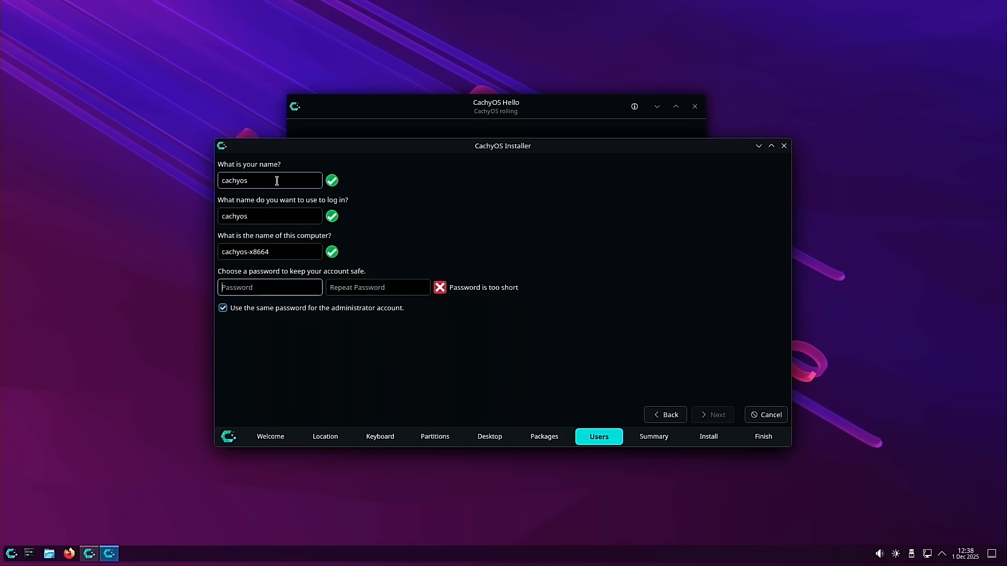
# Enter the new account's password and repeat it in the confirmation field
pyautogui.write('•••••••••')
pyautogui.press('Tab')
pyautogui.write('••••••••')
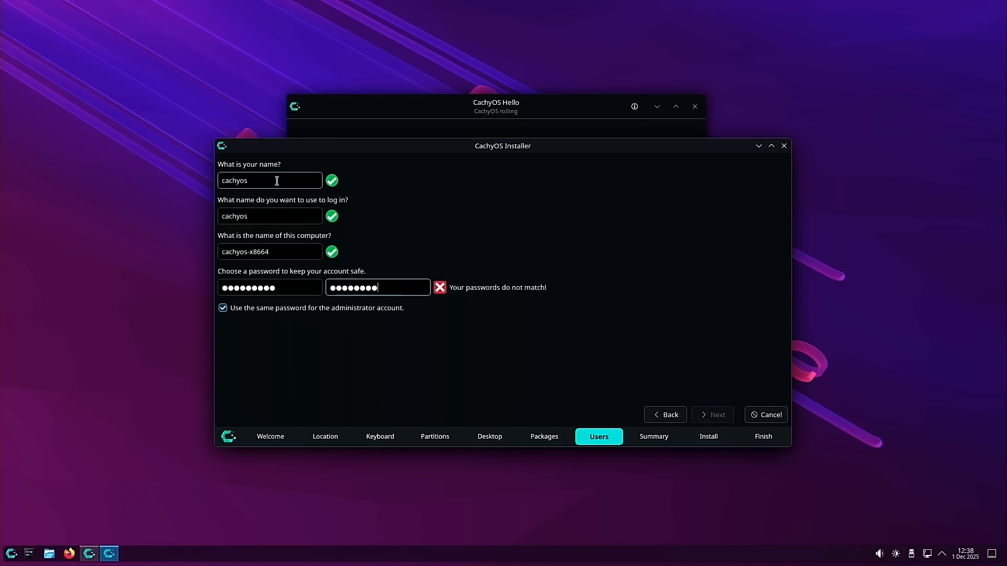
pyautogui.write('•')
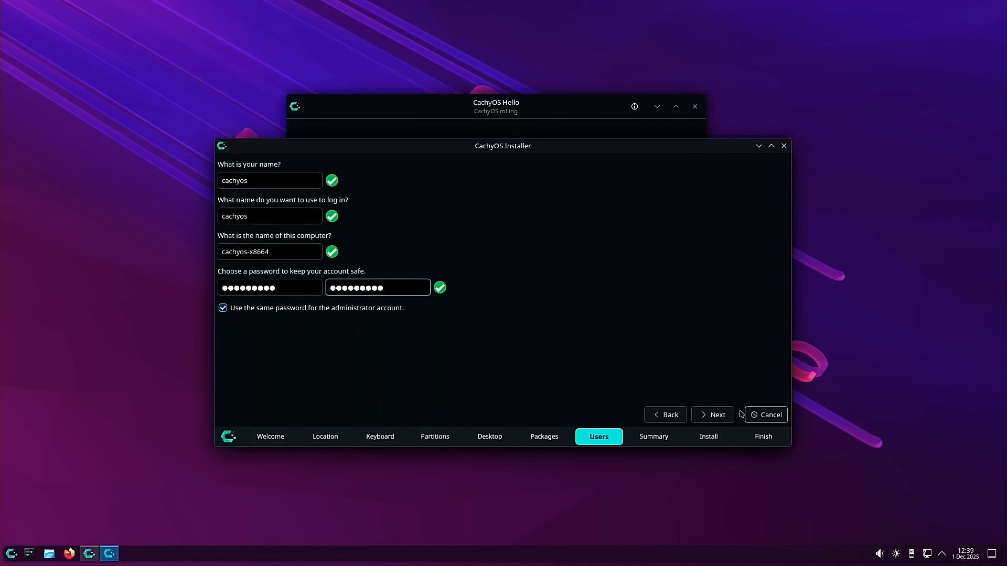
# Accept the user details and install CachyOS on the Samsung SSD, confirming the disk changes and leaving the installer once it finishes
pyautogui.click(712, 415)
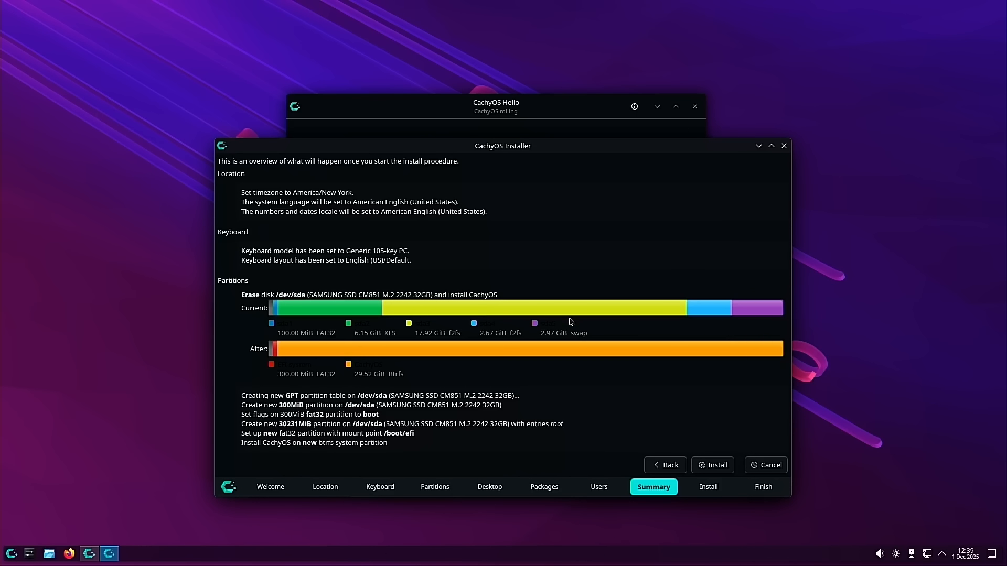
pyautogui.click(712, 465)
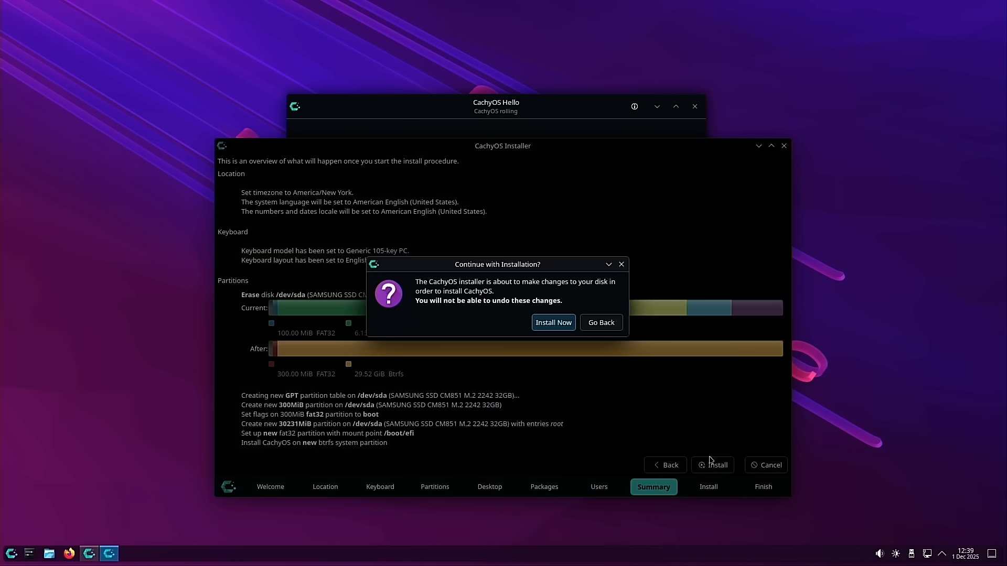
pyautogui.click(553, 322)
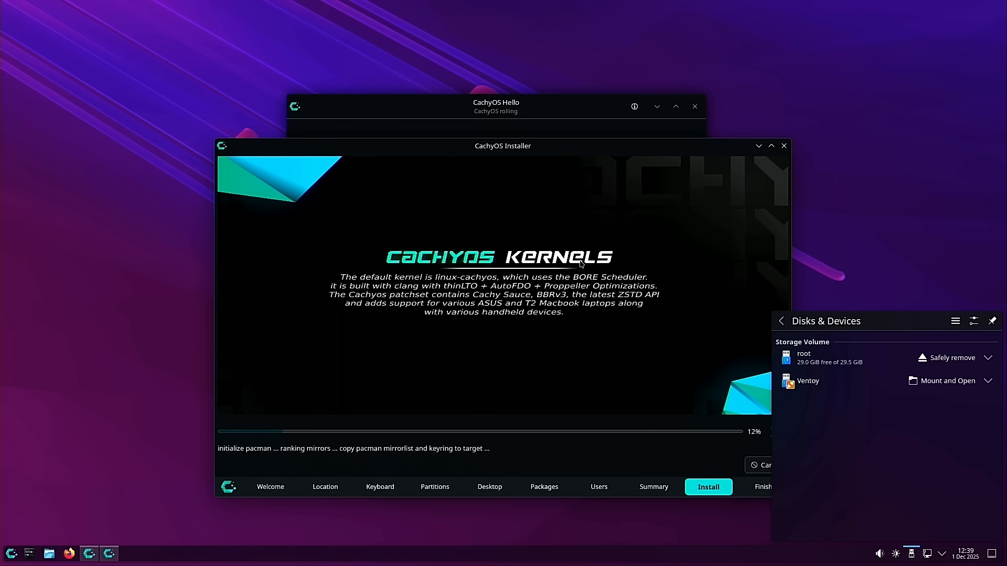
pyautogui.click(913, 557)
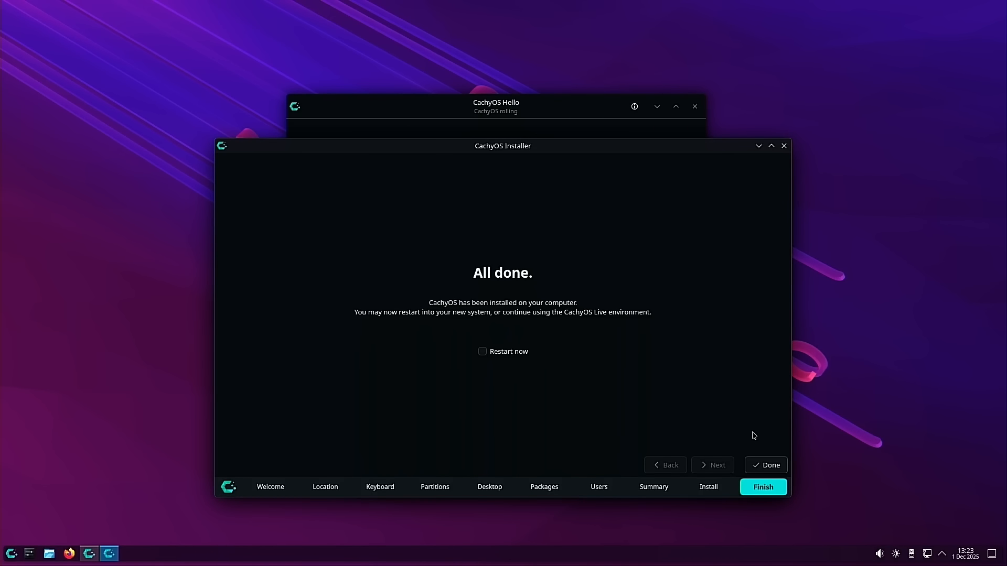
pyautogui.click(771, 466)
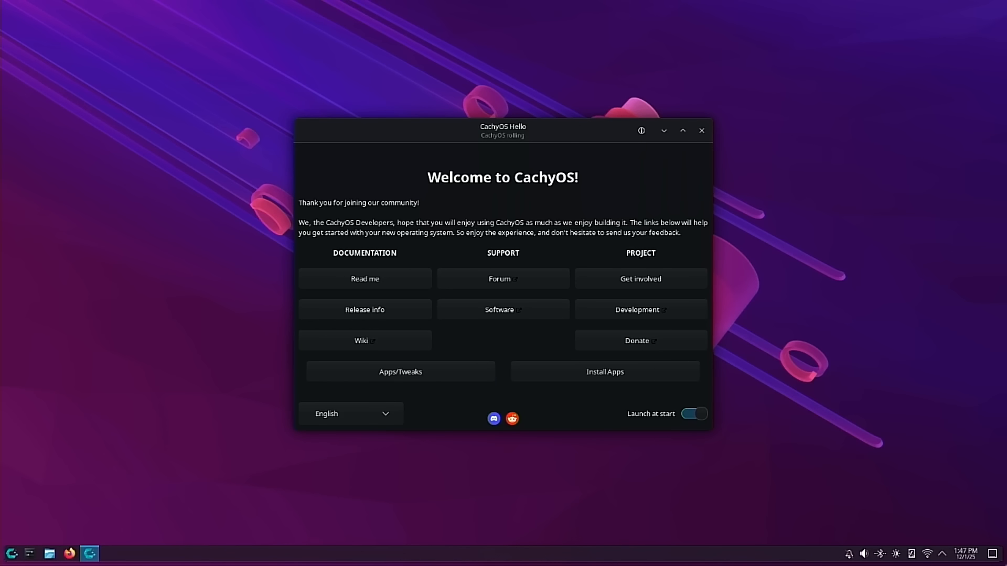
# Check the connected Bluetooth devices and try the brightness controls for the Built-in Screen and HDTX displays
pyautogui.click(882, 558)
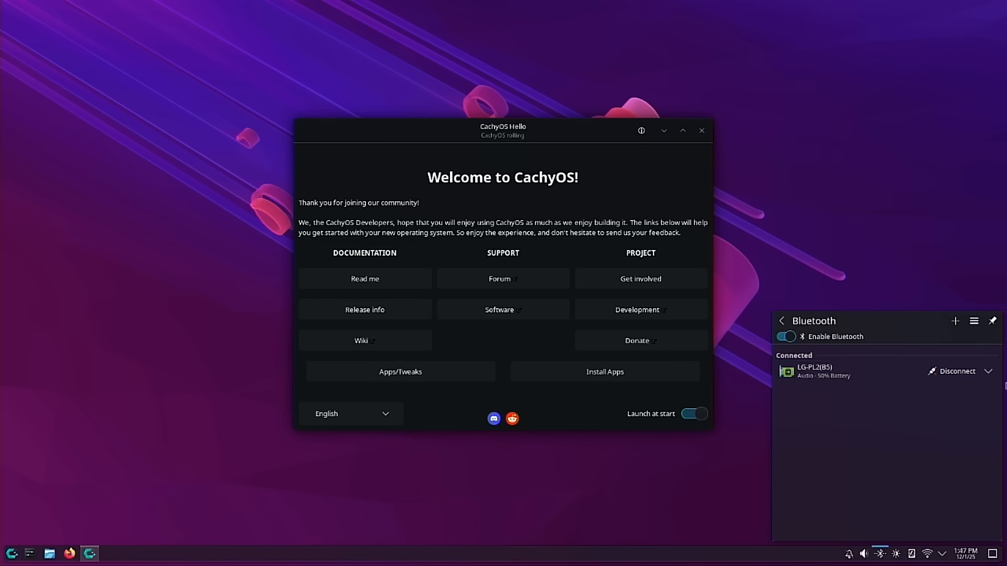
pyautogui.click(919, 249)
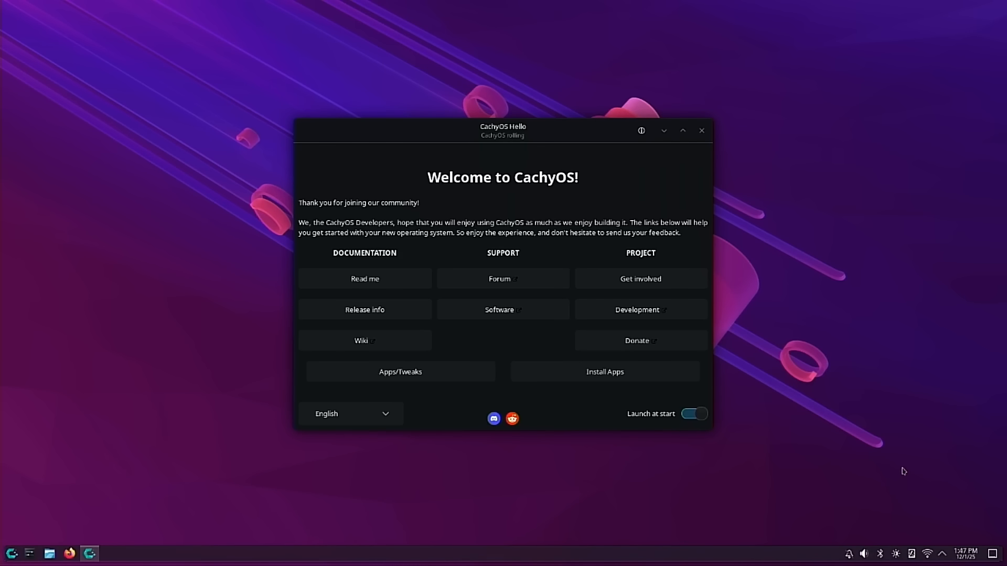
pyautogui.click(896, 554)
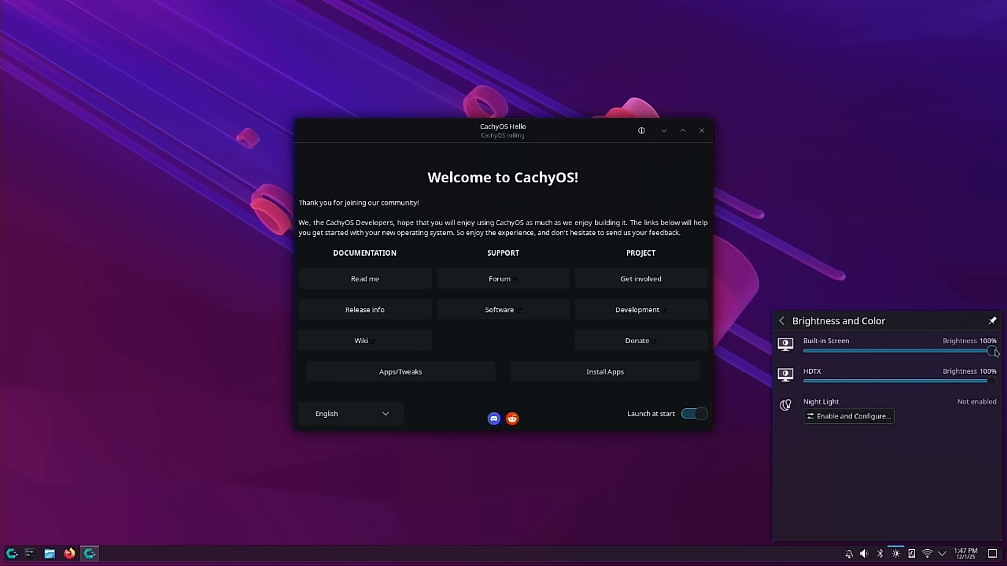
pyautogui.moveTo(992, 352); pyautogui.dragTo(1006, 387)
pyautogui.moveTo(992, 382)
pyautogui.mouseDown()
pyautogui.moveTo(837, 384)
pyautogui.moveTo(991, 382)
pyautogui.mouseUp()
pyautogui.click(941, 222)
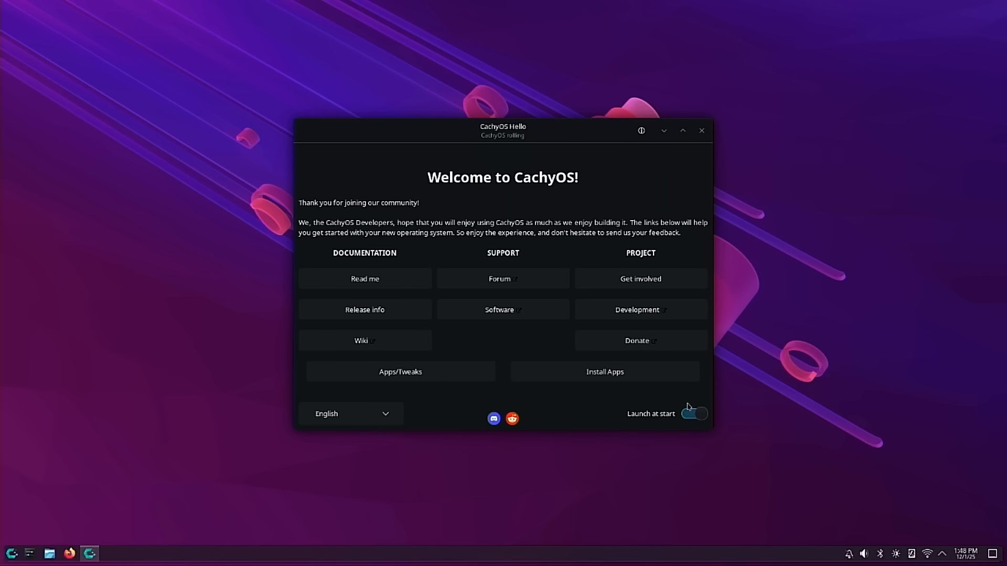
# Try CachyOS Hello's Launch at start switch, leaving it enabled, and open Apps/Tweaks to review the available tweaks and fixes
pyautogui.click(700, 419)
pyautogui.click(689, 418)
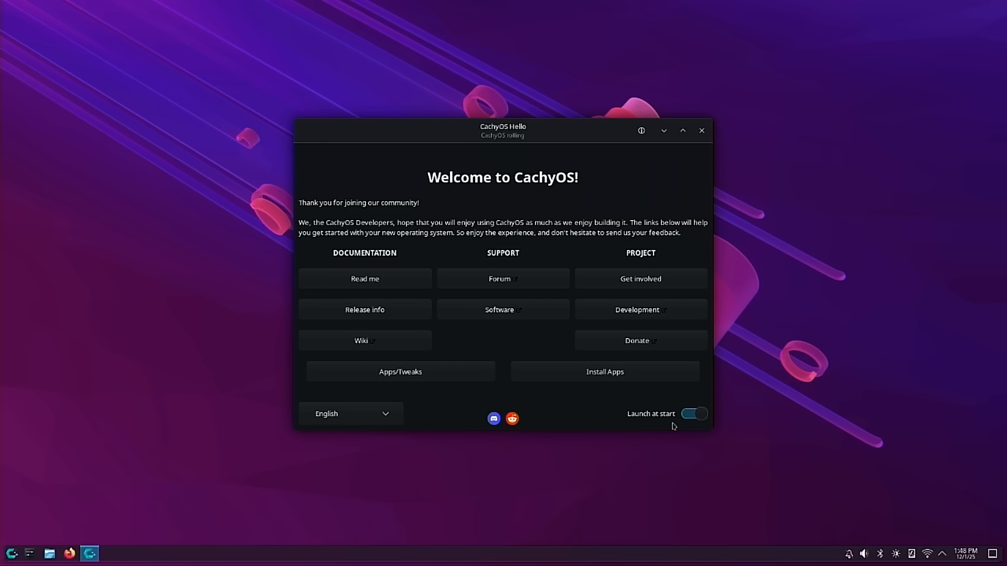
pyautogui.click(434, 373)
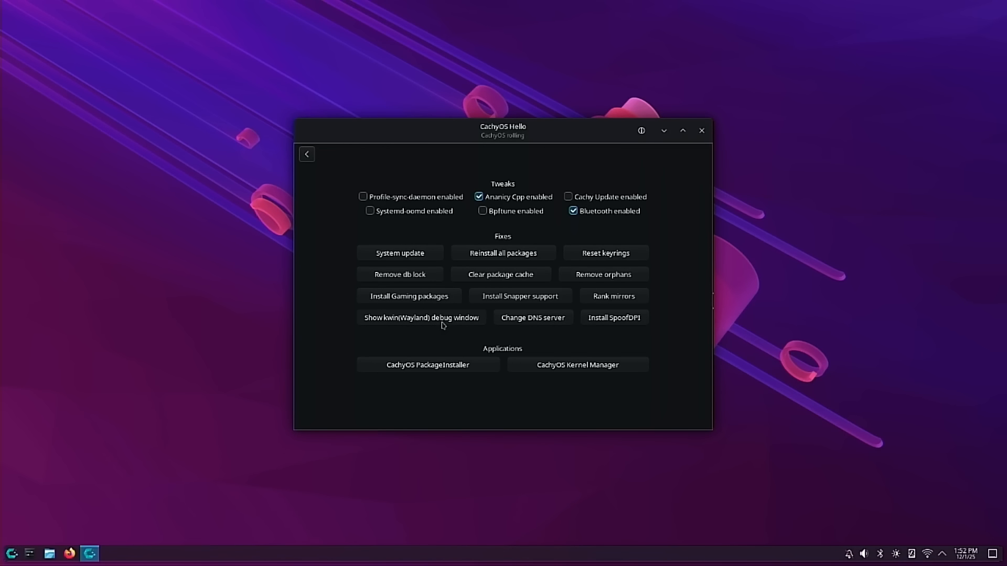
# Change the Wi-Fi connection's DNS server to Cloudflare Malware and adult content blocking and apply the setting
pyautogui.click(540, 322)
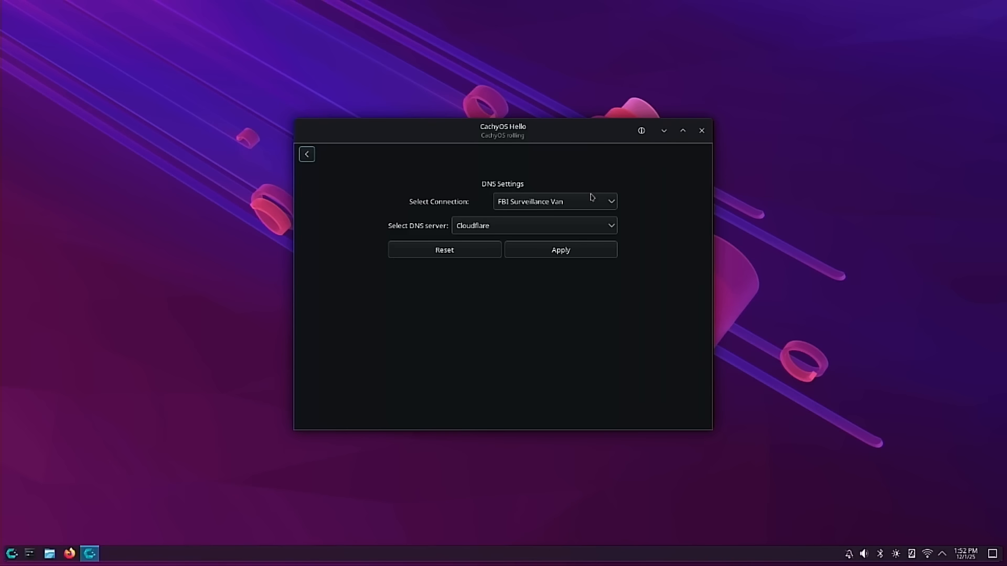
pyautogui.click(604, 228)
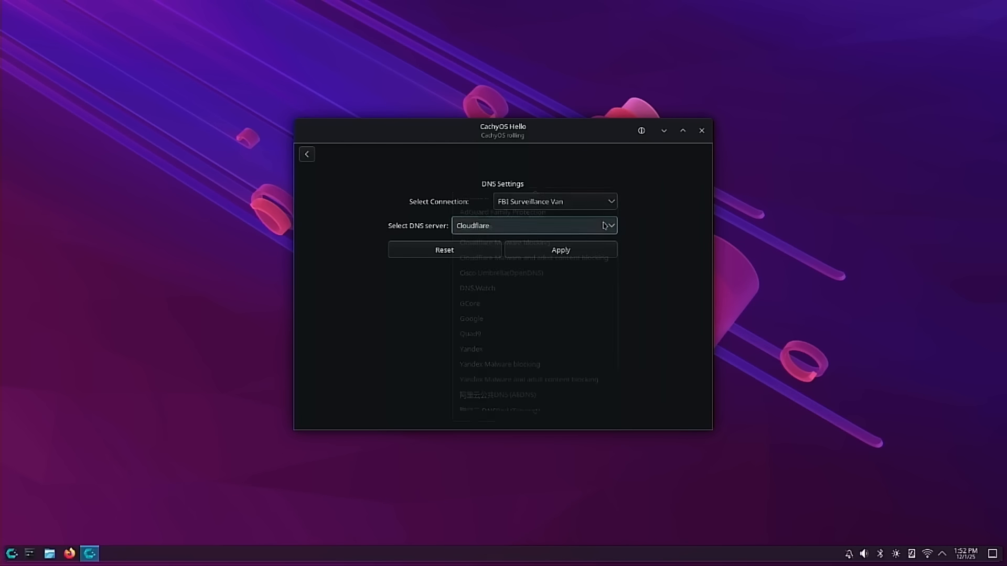
pyautogui.scroll(1, 566, 315)
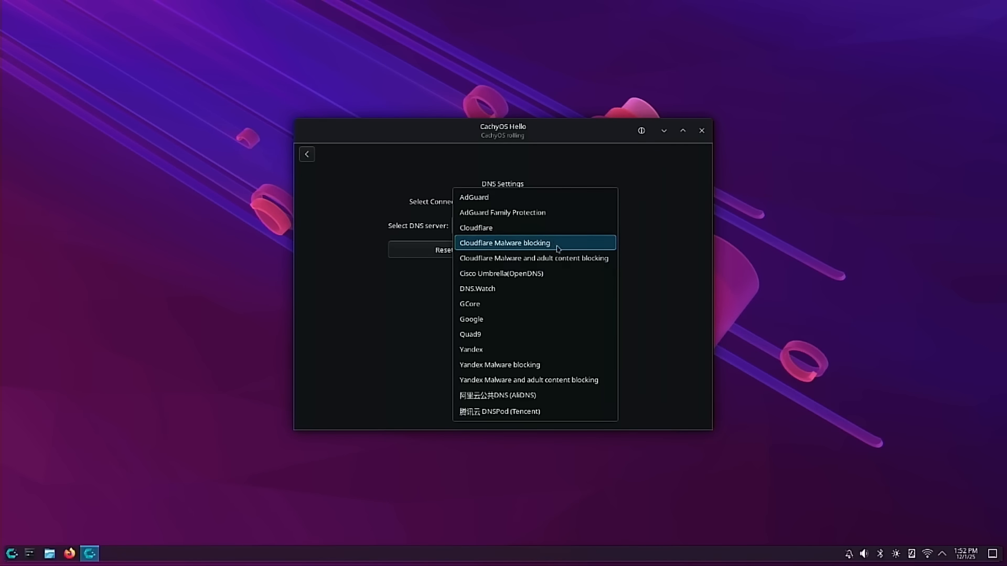
pyautogui.click(531, 259)
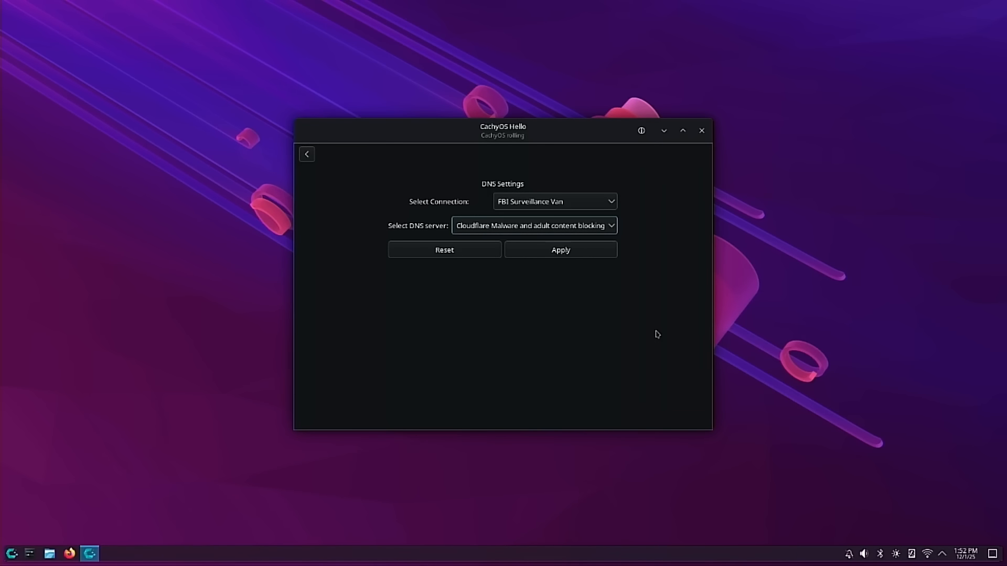
pyautogui.click(573, 255)
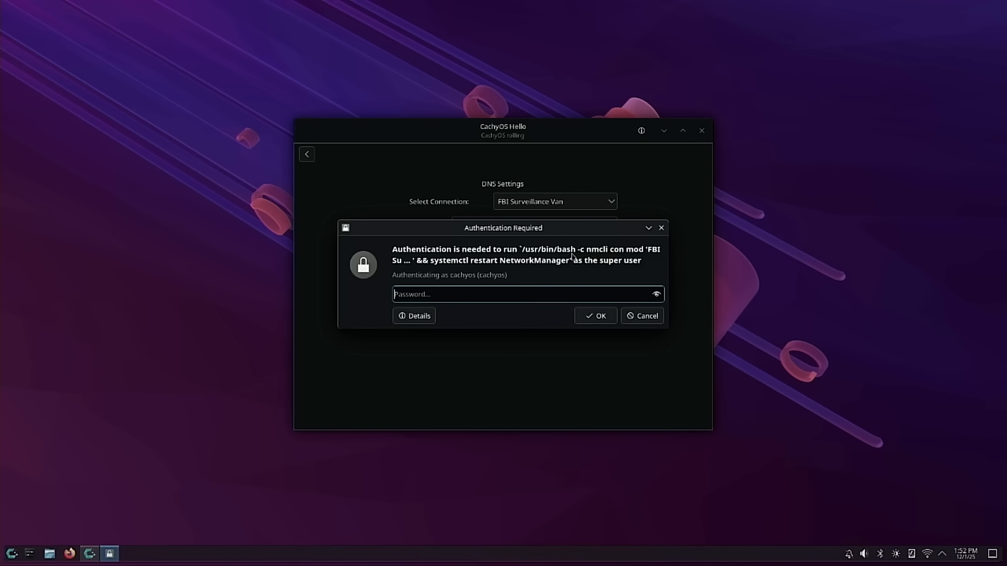
# Authorize the DNS server change with the account password and dismiss the resulting notice
pyautogui.write('●●●●●')
pyautogui.press('BackSpace')
pyautogui.press('BackSpace')
pyautogui.press('BackSpace')
pyautogui.press('BackSpace')
pyautogui.press('BackSpace')
pyautogui.write('●●●●●●●●●')
pyautogui.click(605, 318)
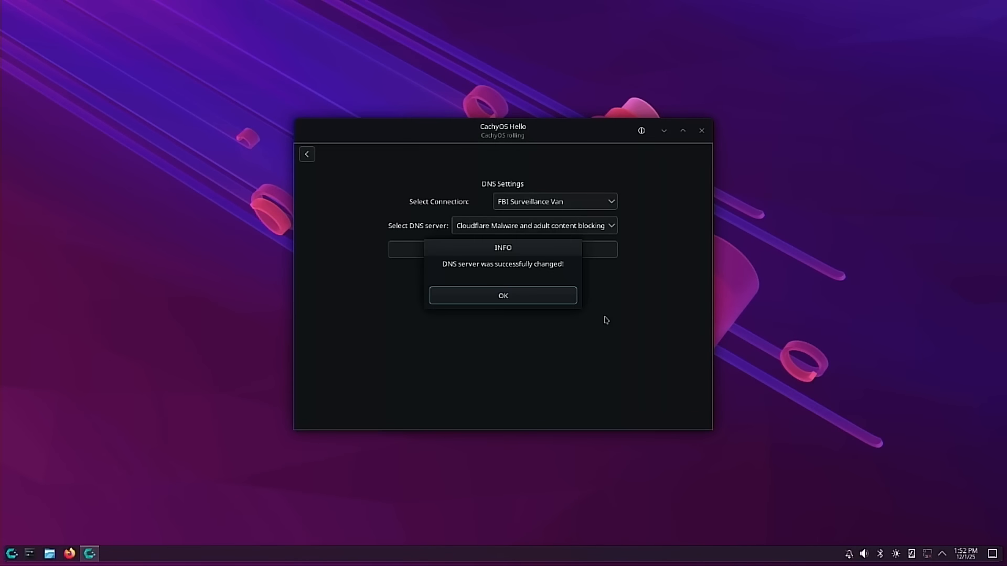
pyautogui.click(499, 294)
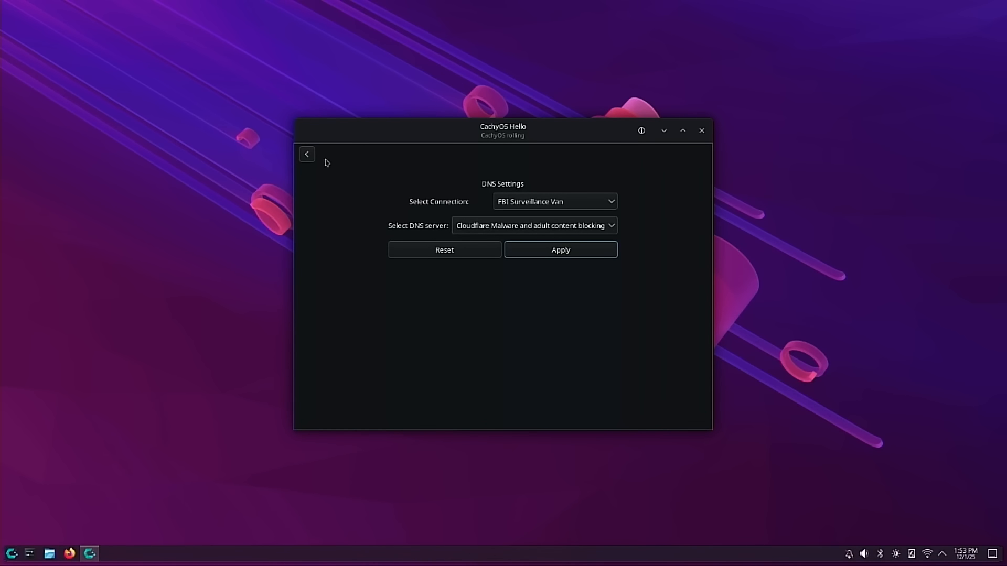
# Leave the DNS settings, view the kernels offered in CachyOS Kernel Manager, and look up the About this System information
pyautogui.click(307, 154)
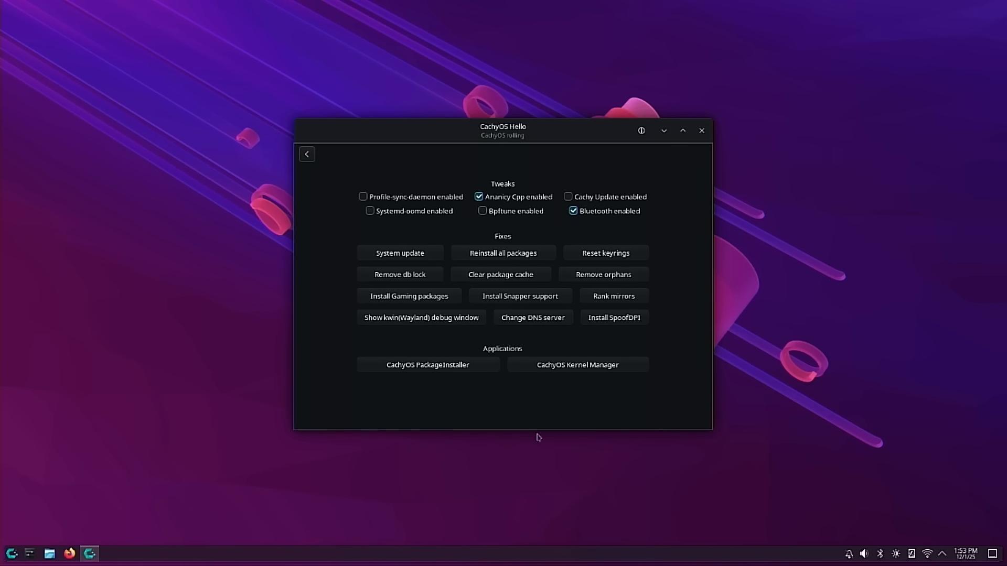
pyautogui.click(591, 367)
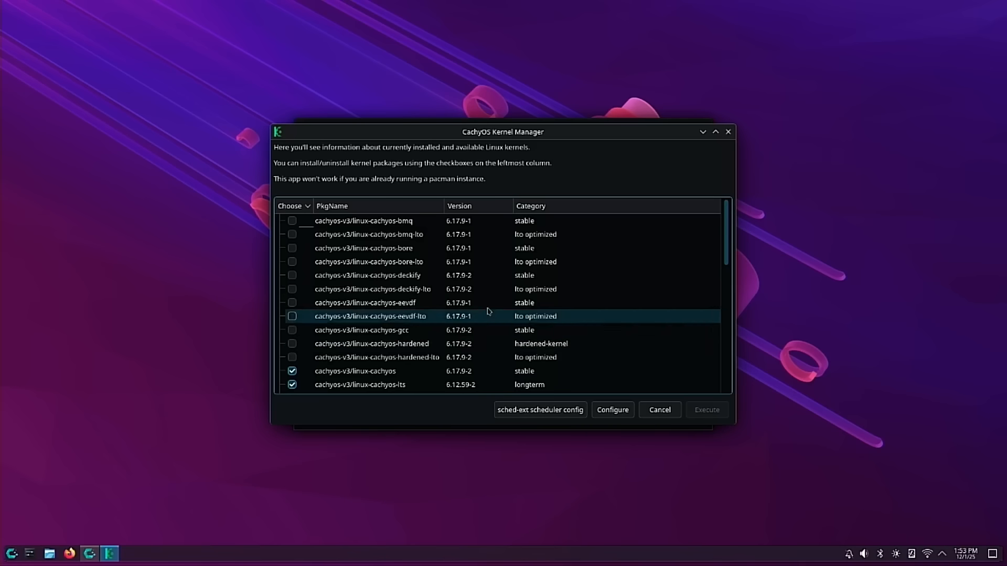
pyautogui.click(10, 556)
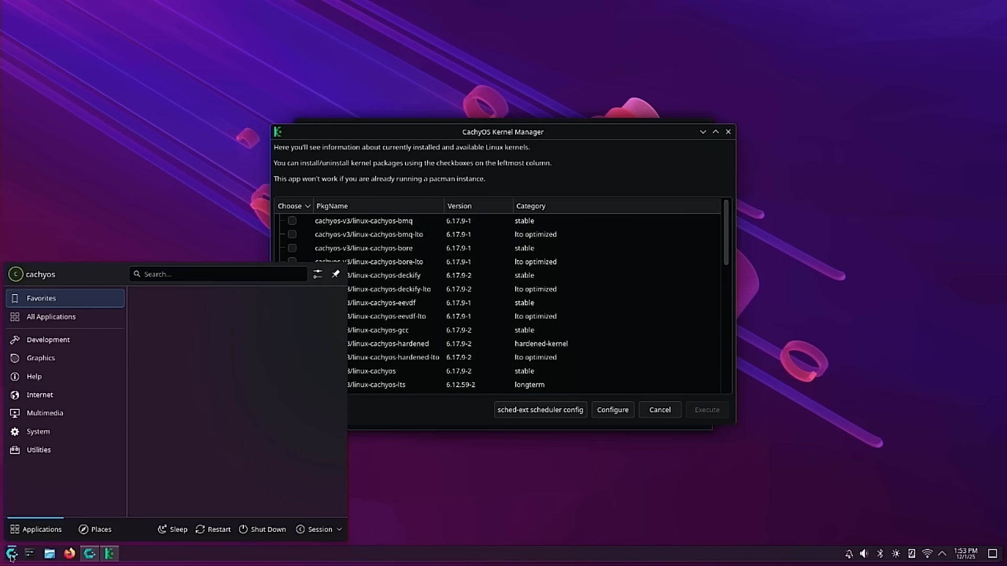
pyautogui.write('about')
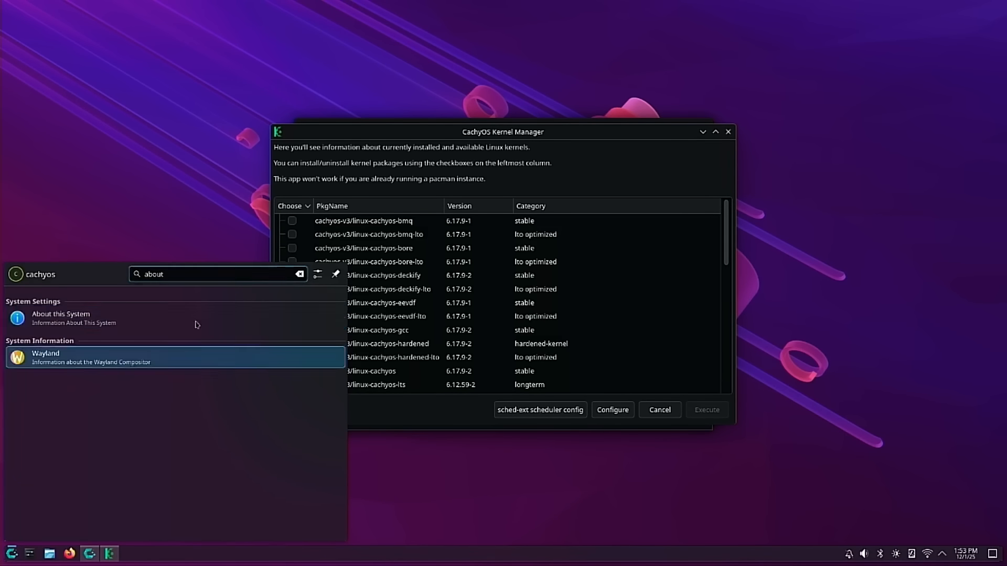
pyautogui.click(141, 315)
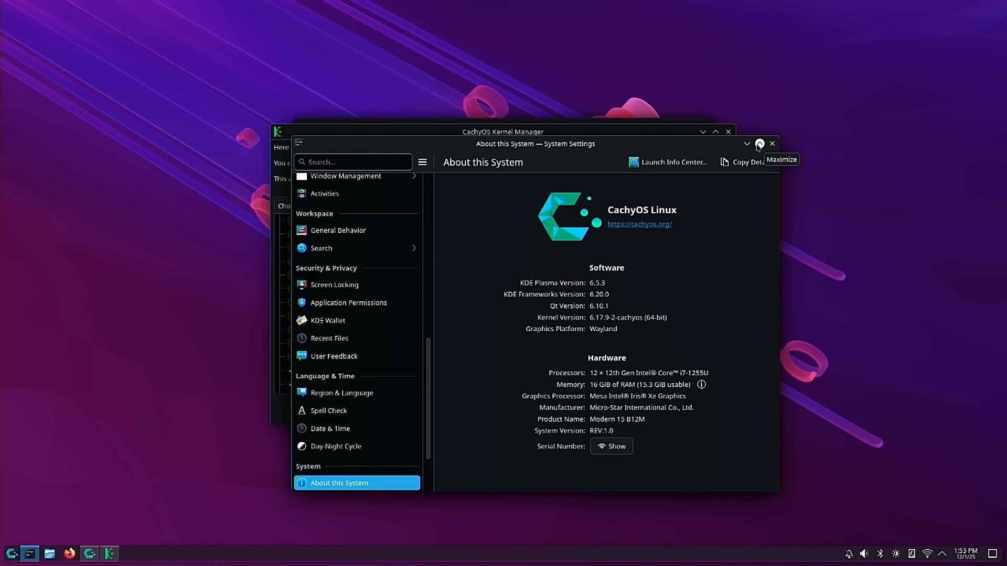
# Search System Settings for "acce", review the Mouse options, and look through the matching settings pages
pyautogui.write('acce')
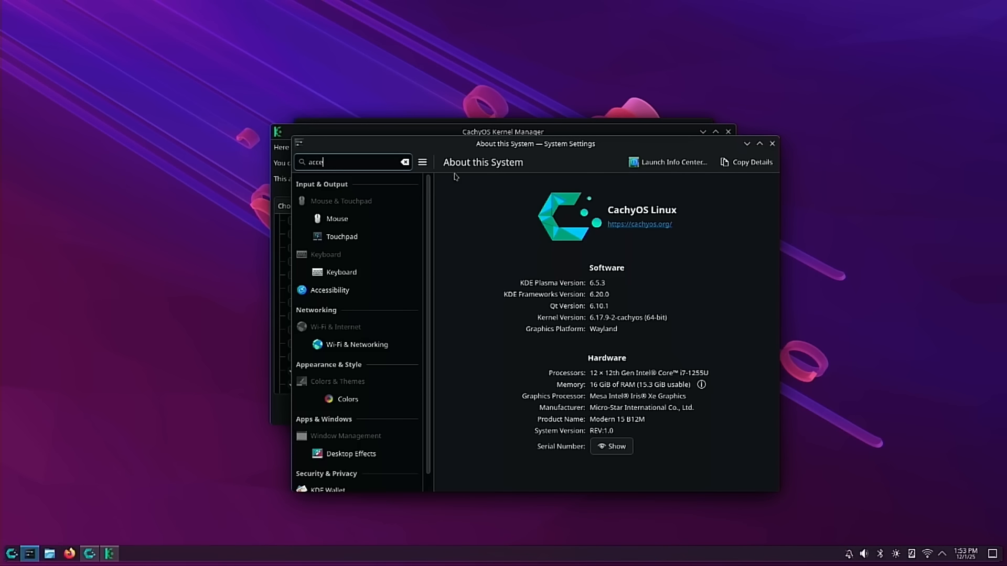
pyautogui.click(375, 219)
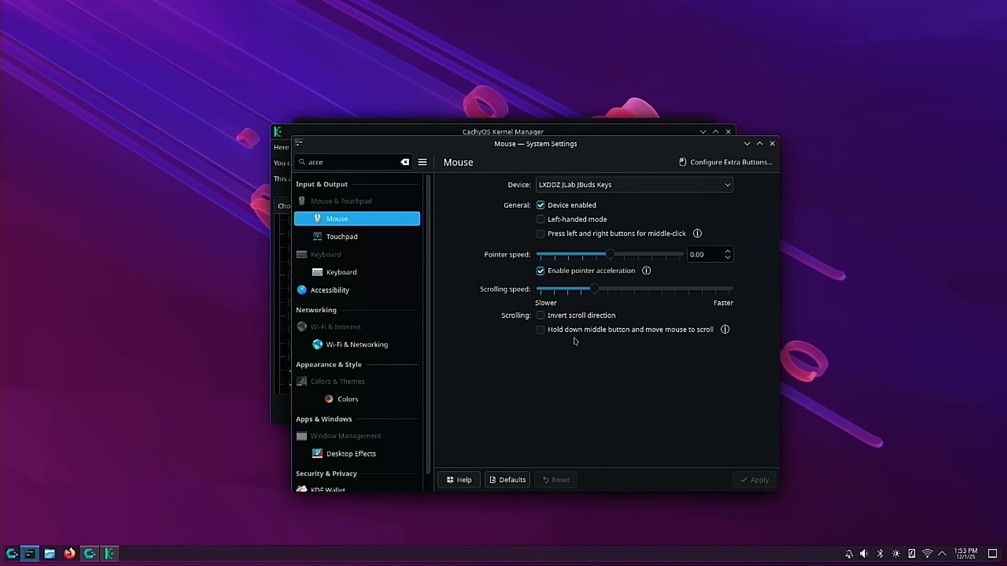
pyautogui.scroll(-1, 371, 367)
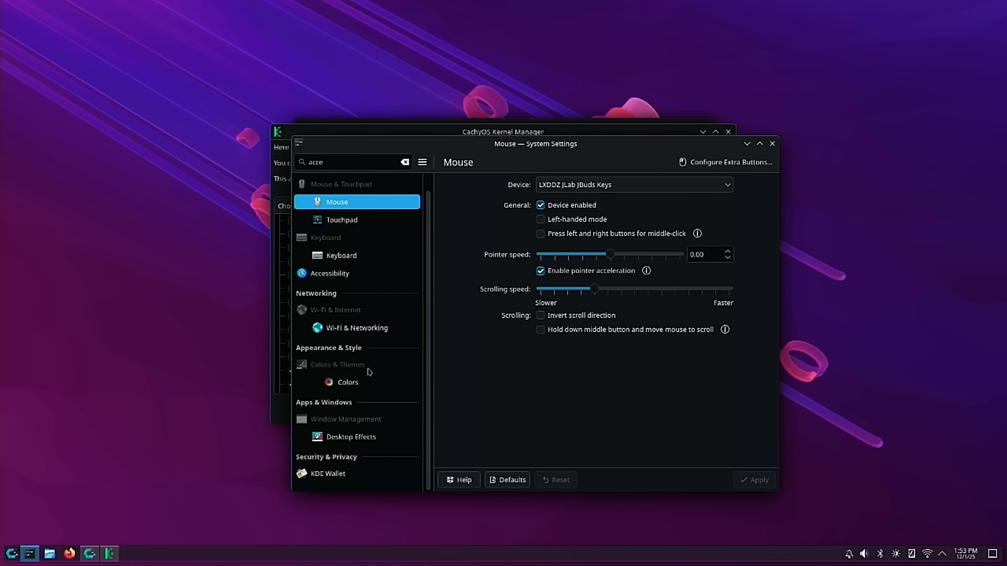
# Narrow the settings search to "acces" and view the Mouse Navigation options on the Accessibility page
pyautogui.scroll(1, 364, 326)
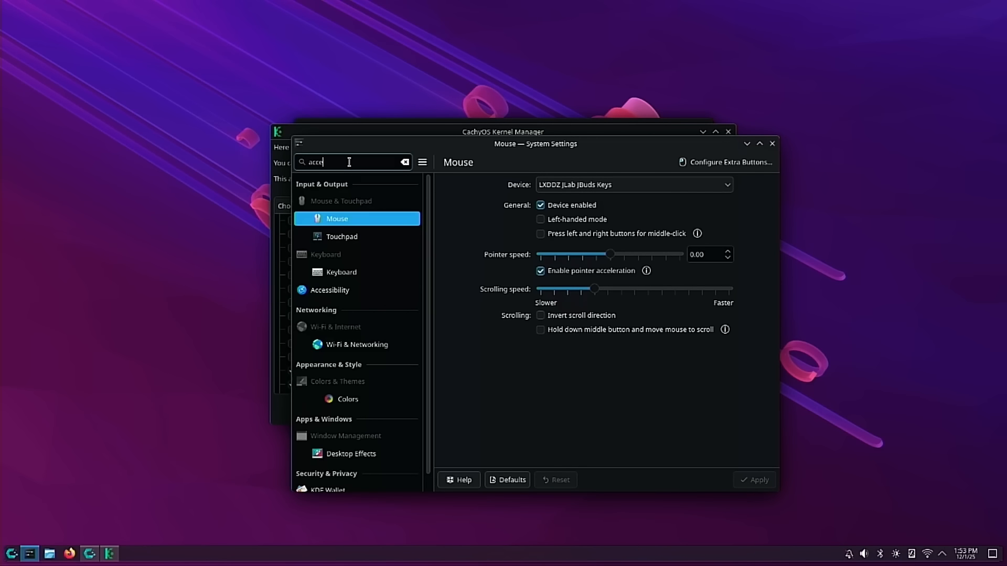
pyautogui.write('s')
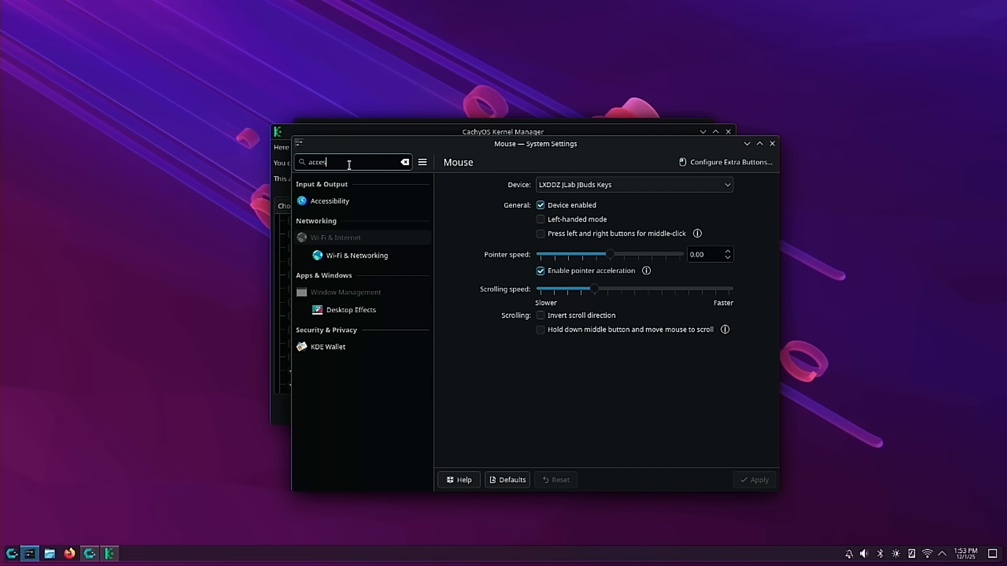
pyautogui.click(362, 201)
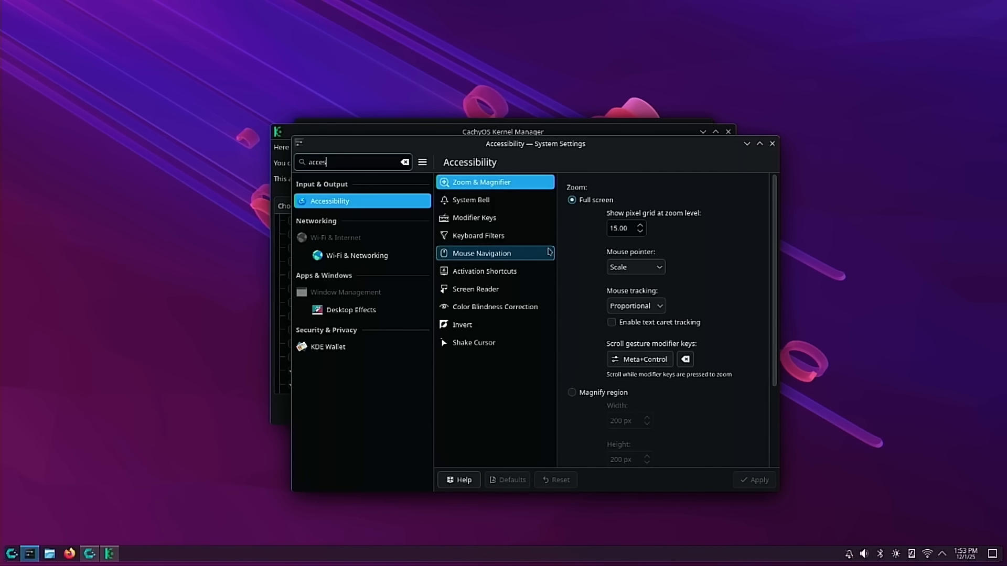
pyautogui.click(487, 257)
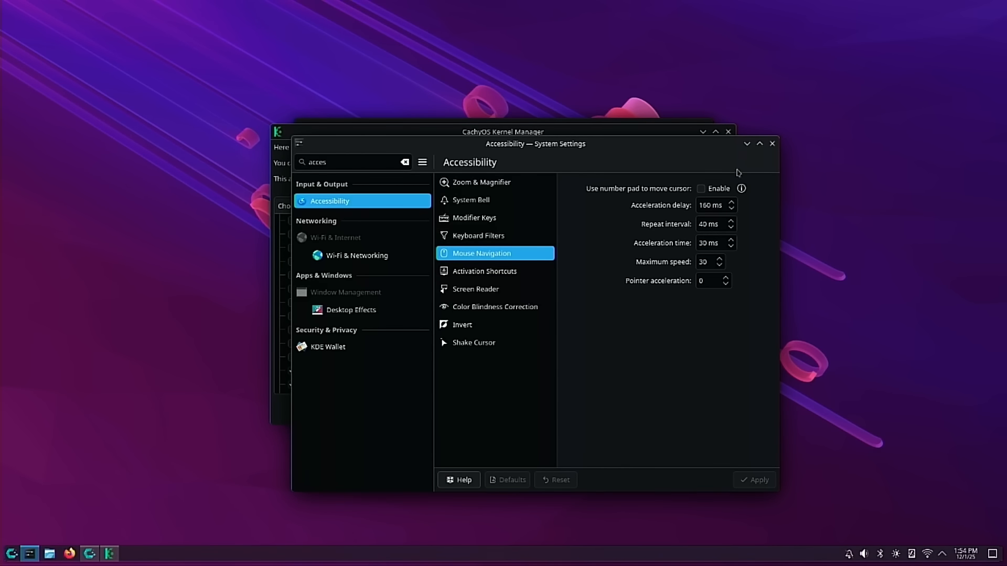
# Disable the Shake Cursor accessibility option, apply the change and close System Settings
pyautogui.click(499, 344)
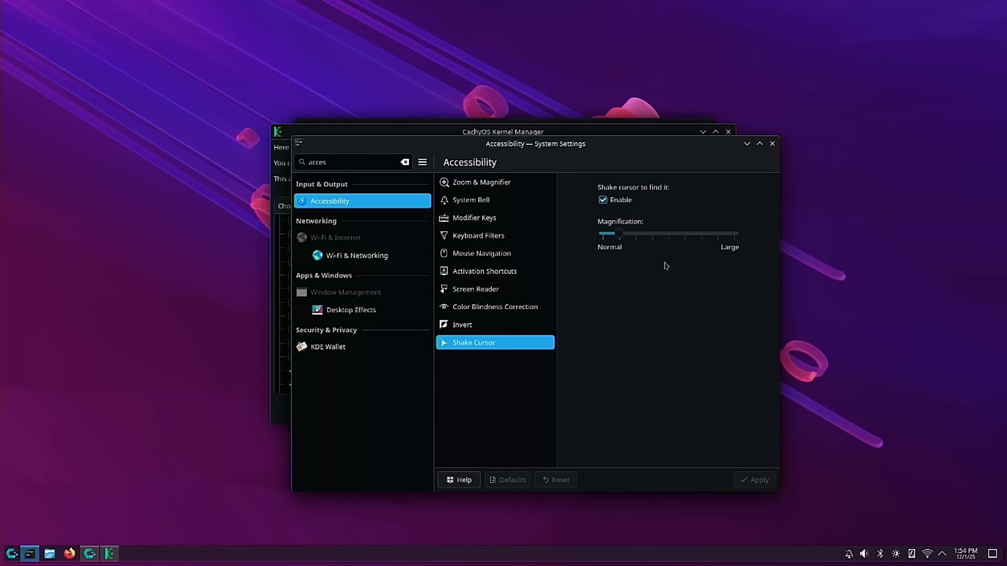
pyautogui.click(619, 199)
pyautogui.click(756, 480)
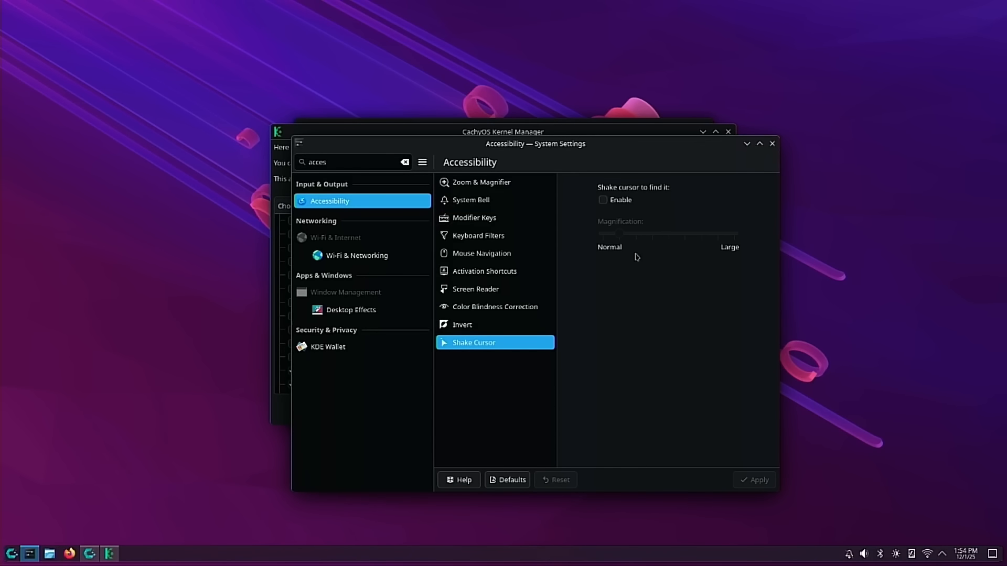
pyautogui.click(772, 143)
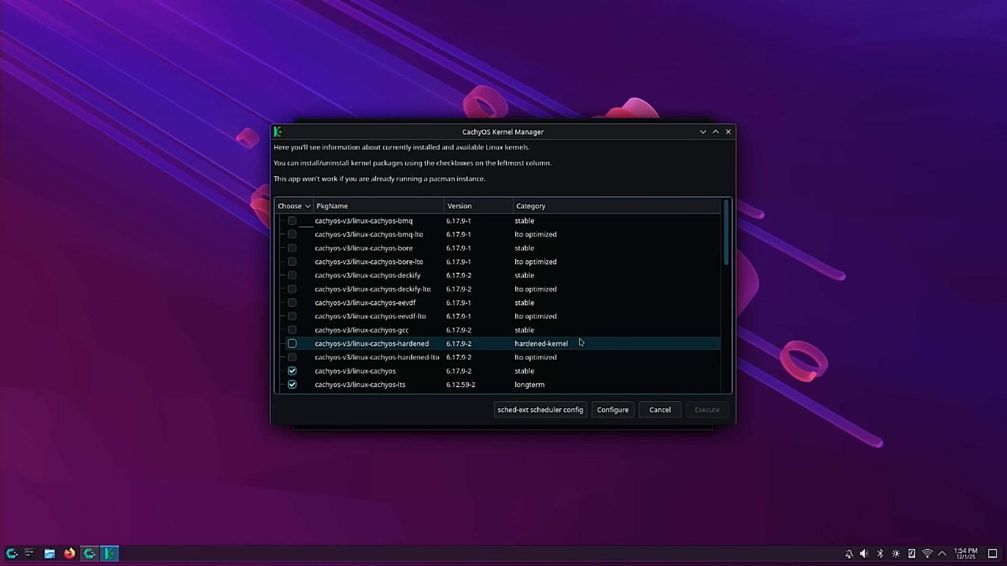
# Look through the list of available kernels and close CachyOS Kernel Manager
pyautogui.scroll(-1, 574, 340)
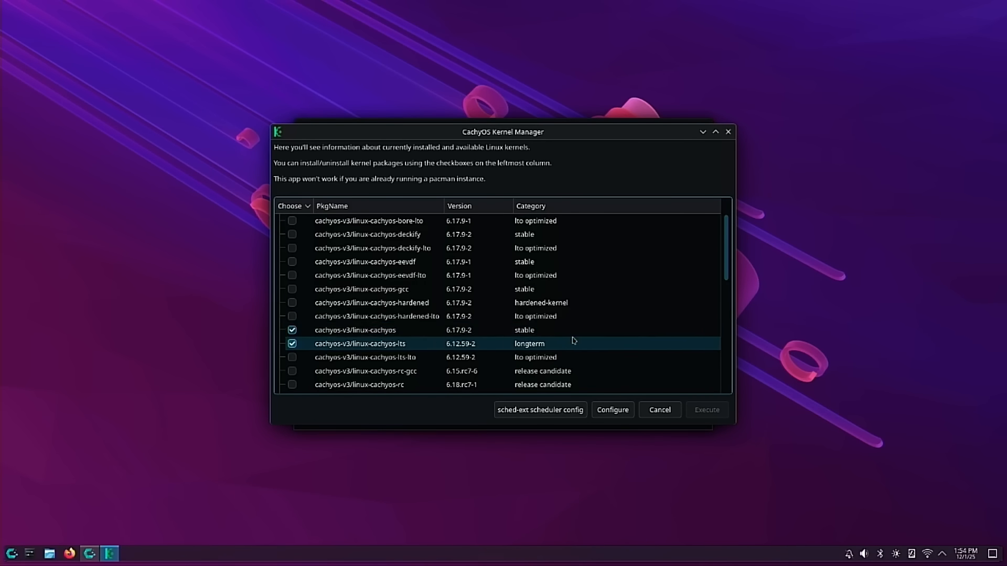
pyautogui.scroll(-5, 577, 344)
pyautogui.scroll(6, 581, 350)
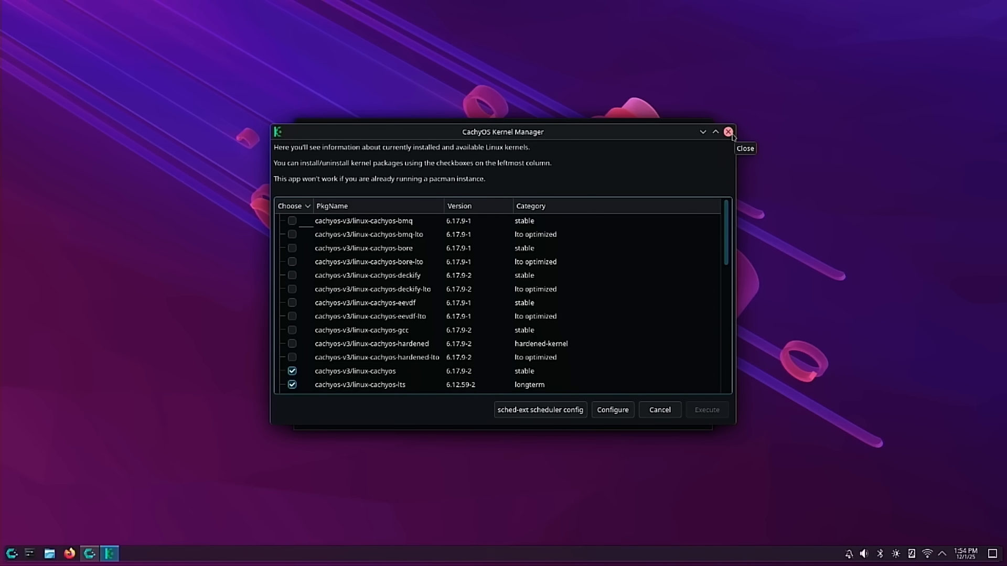
pyautogui.click(664, 416)
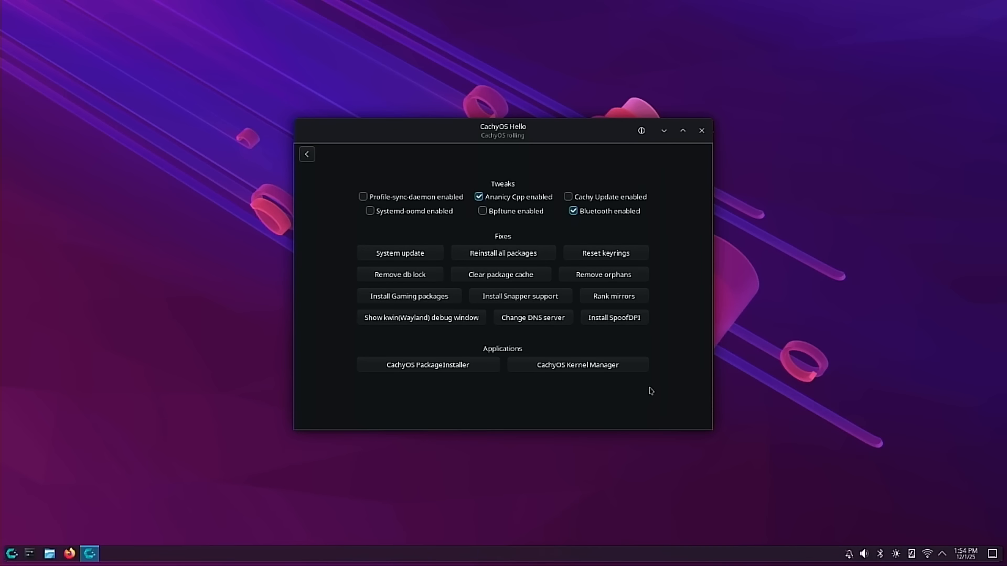
# Open CachyOS PackageInstaller from CachyOS Hello and look through the packages offered in the repository
pyautogui.click(464, 366)
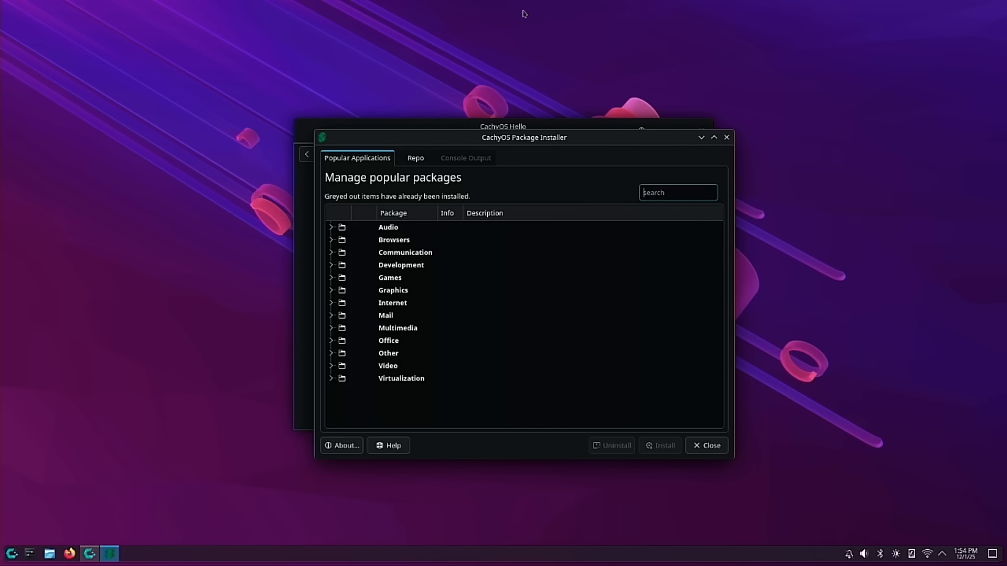
pyautogui.click(414, 157)
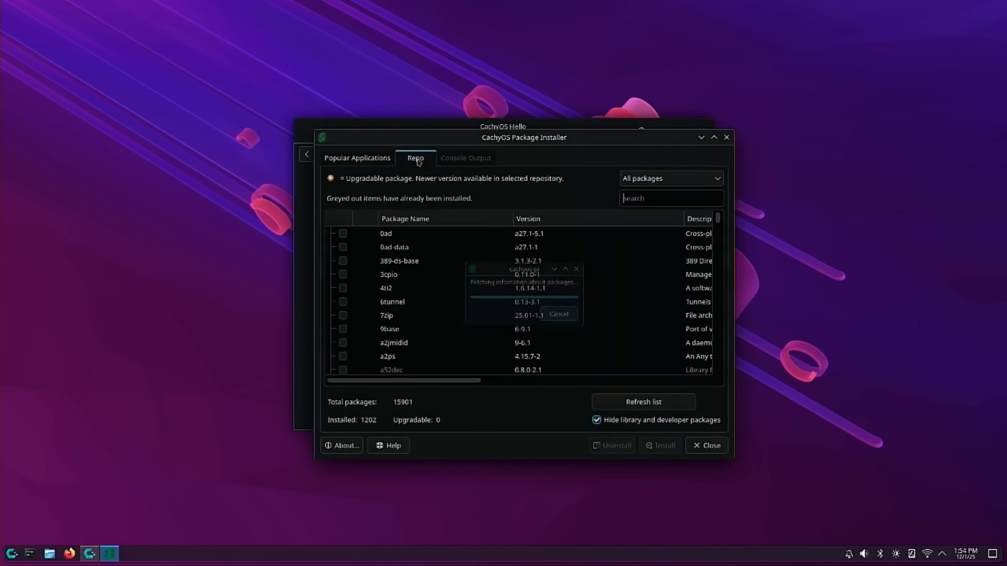
pyautogui.scroll(-10, 505, 259)
pyautogui.scroll(6, 528, 258)
pyautogui.scroll(-10, 527, 258)
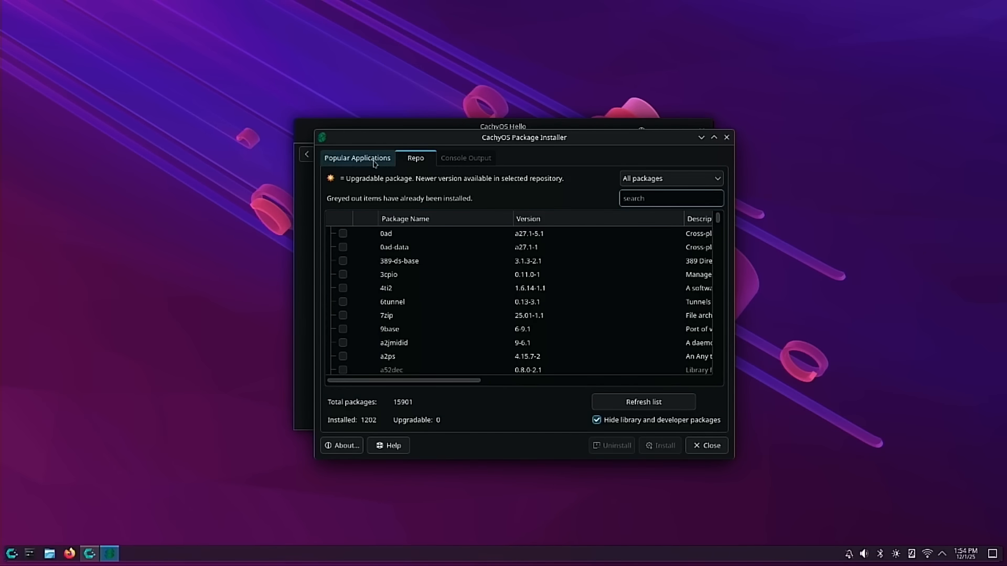
# Review the Audio and Browsers categories among the popular applications
pyautogui.click(357, 158)
pyautogui.click(332, 227)
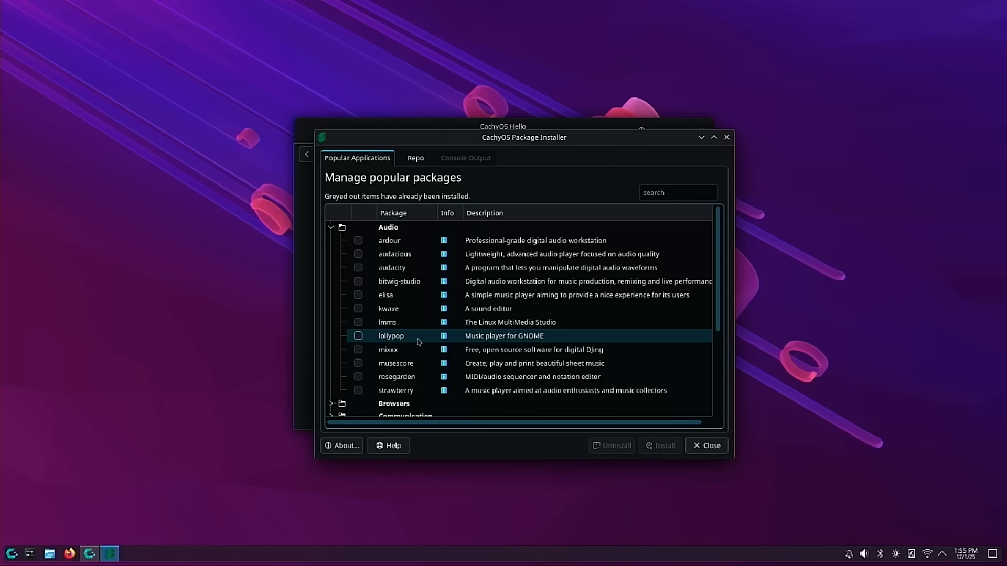
pyautogui.click(331, 230)
pyautogui.click(331, 240)
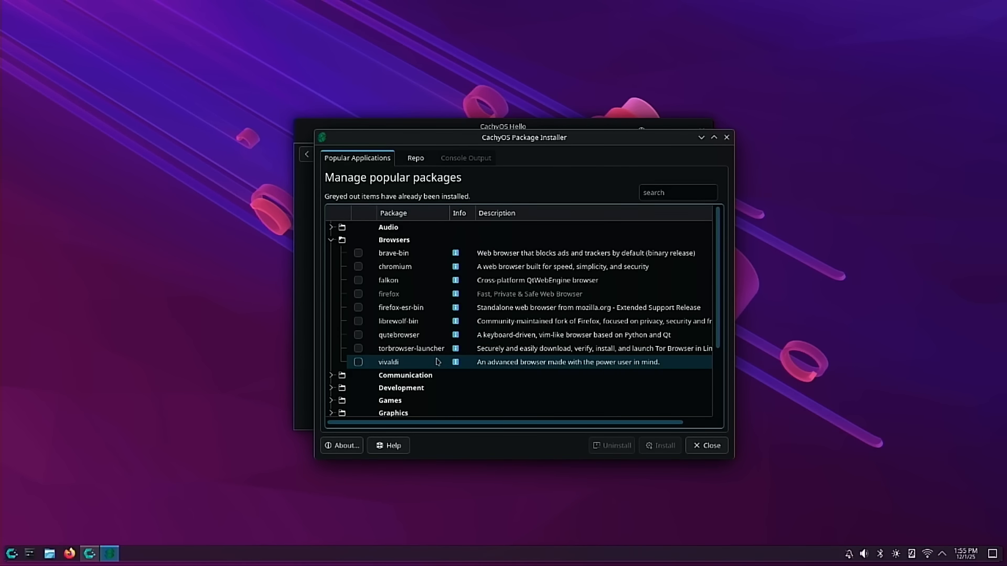
pyautogui.click(332, 240)
# Review the packages listed in the Communication and Development categories
pyautogui.click(331, 252)
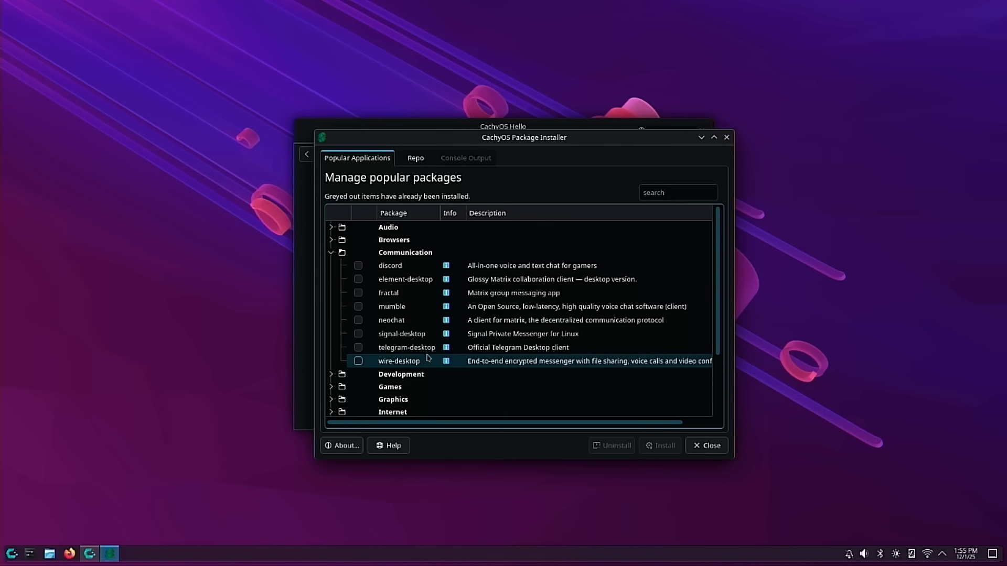
pyautogui.click(332, 257)
pyautogui.click(332, 266)
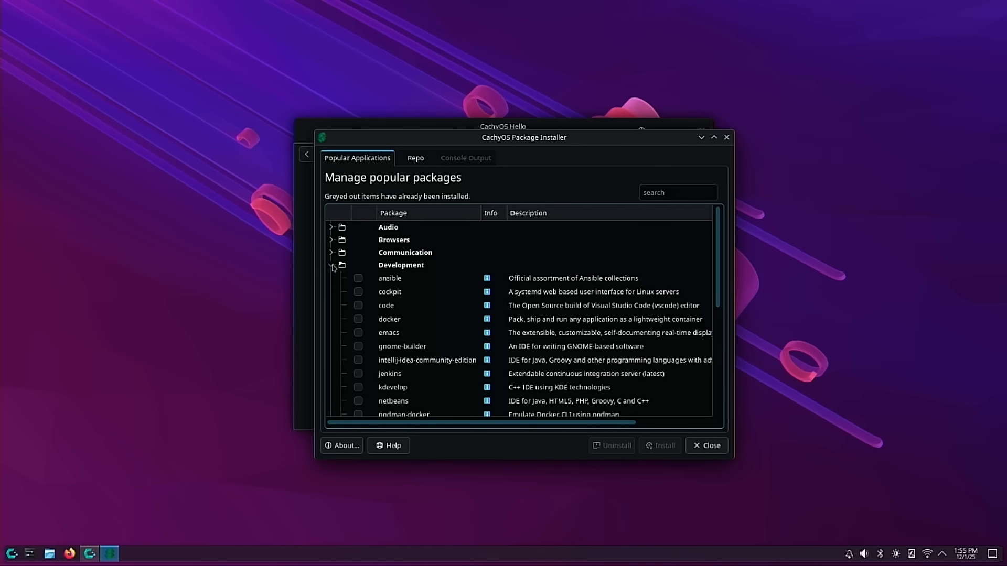
pyautogui.scroll(-3, 407, 315)
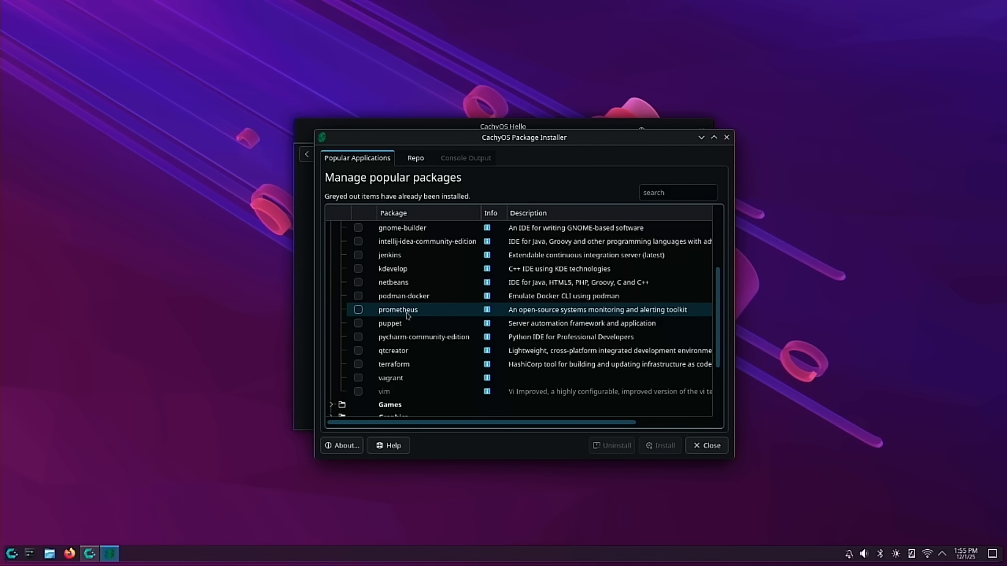
pyautogui.scroll(5, 406, 323)
pyautogui.click(332, 265)
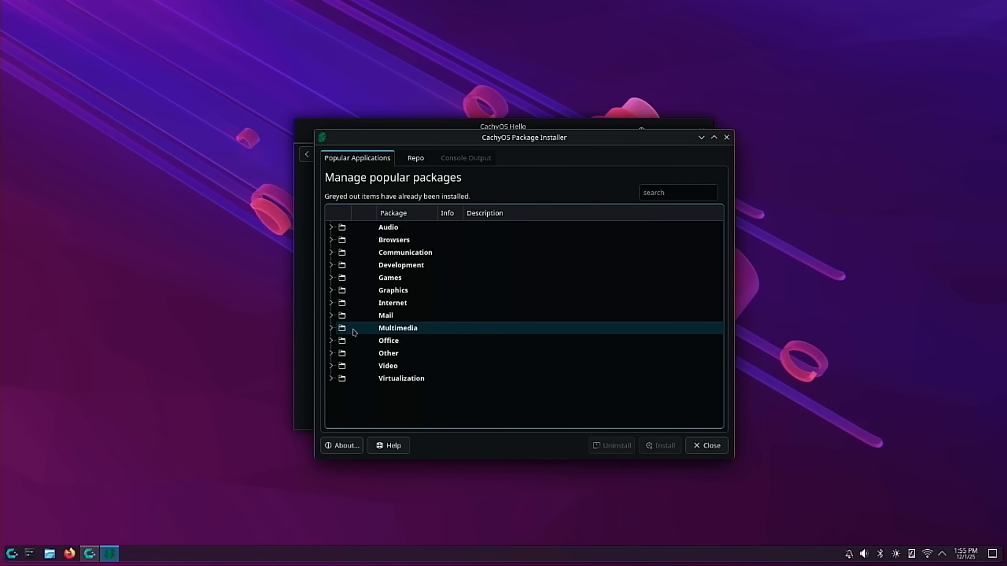
# Review the packages offered in the Office category and collapse it again
pyautogui.click(338, 341)
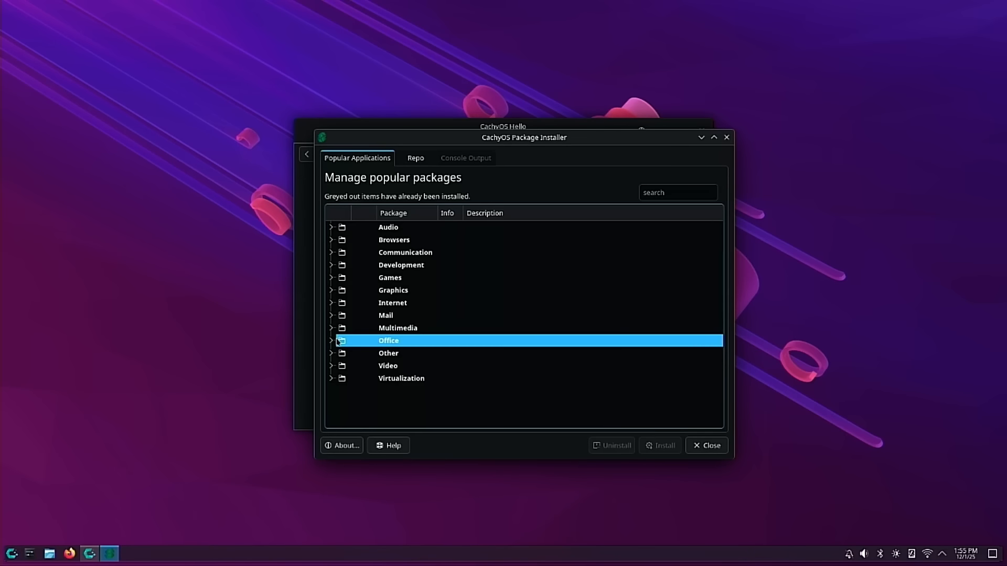
pyautogui.click(332, 341)
pyautogui.scroll(-4, 415, 335)
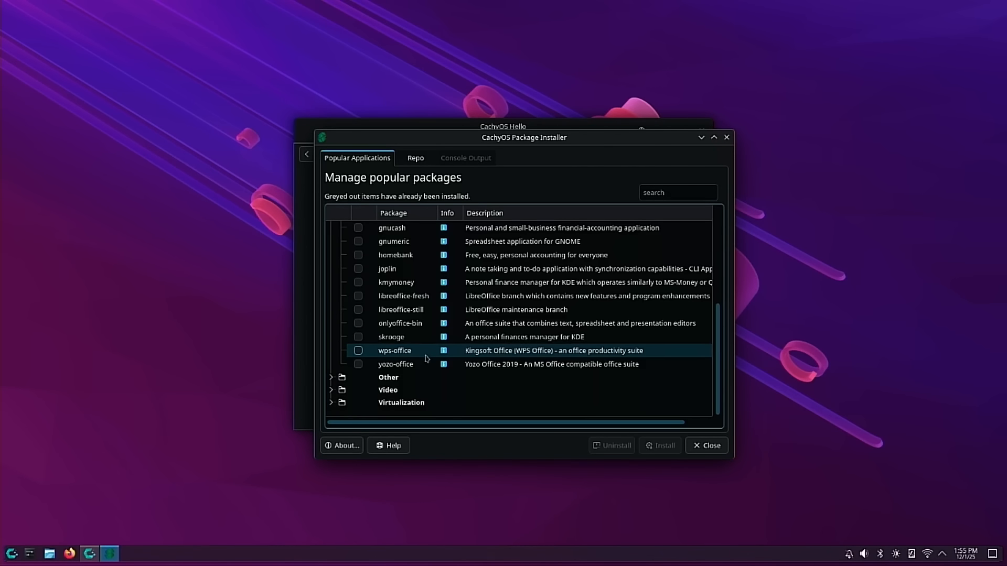
pyautogui.scroll(2, 427, 359)
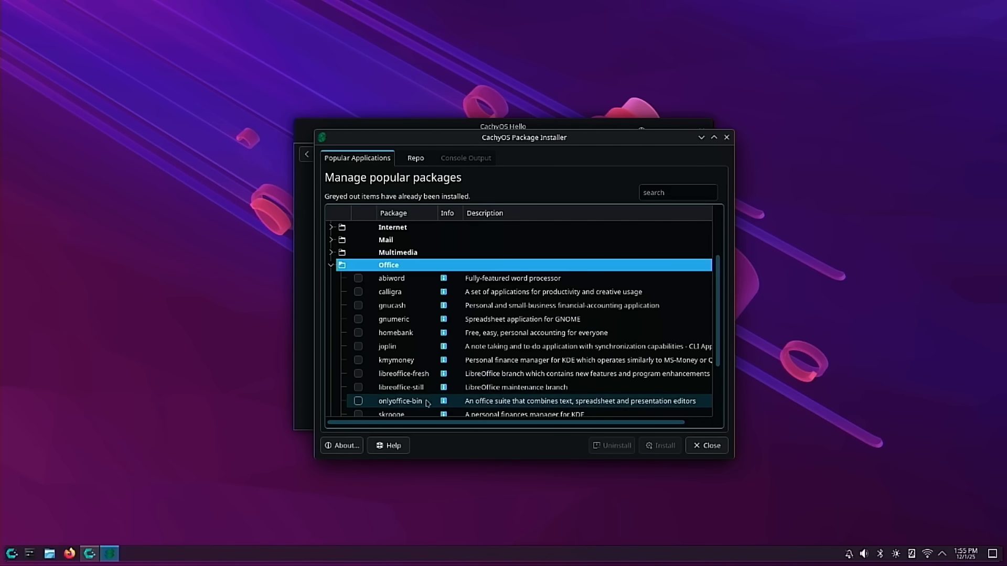
pyautogui.click(331, 266)
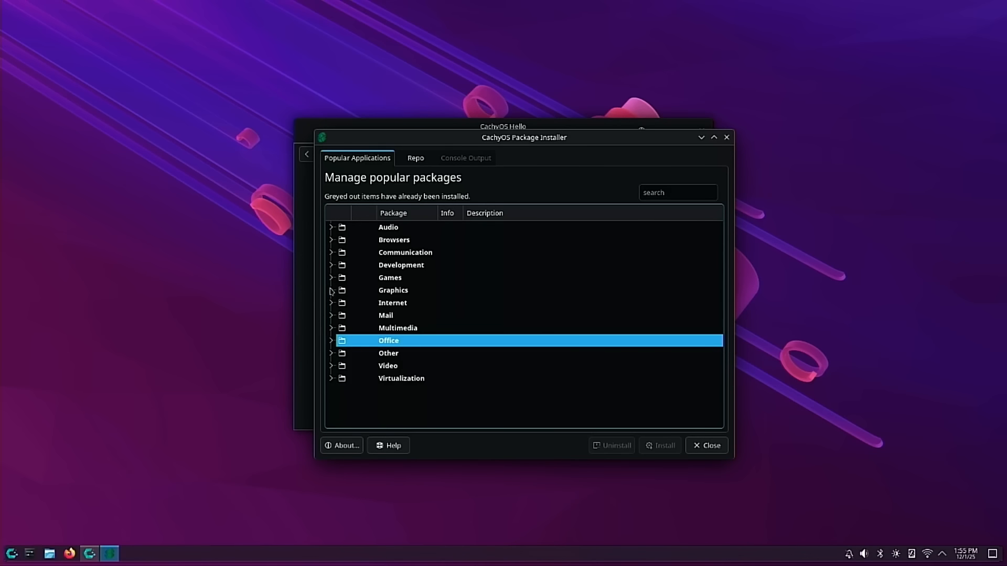
# Review the packages in the Other and Video categories, collapsing each one after viewing
pyautogui.click(331, 354)
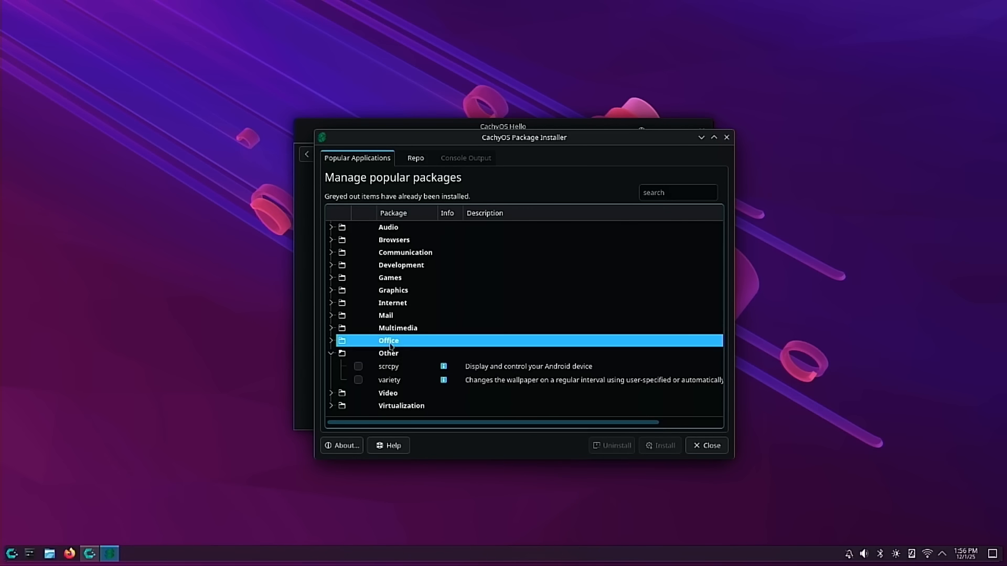
pyautogui.click(333, 353)
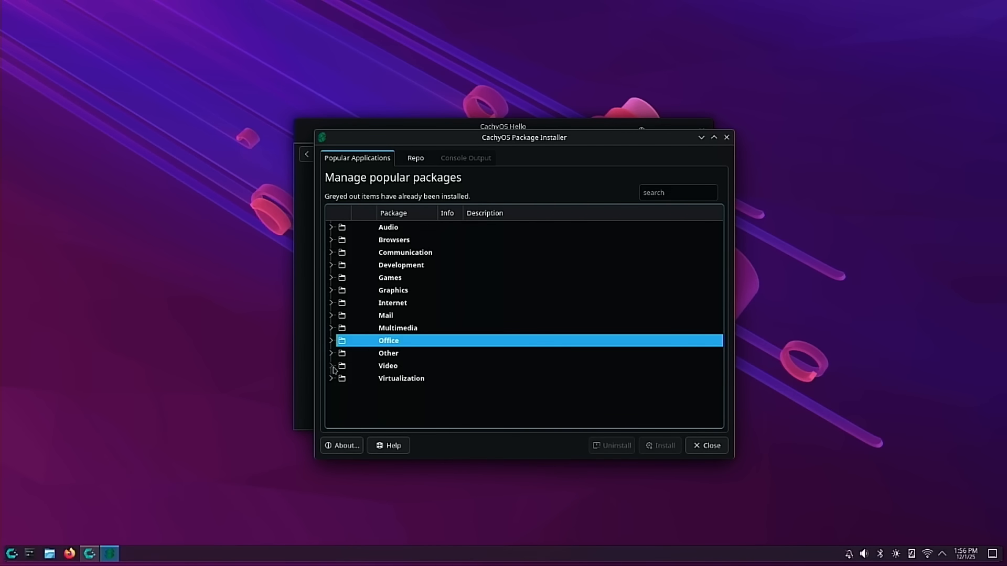
pyautogui.click(331, 366)
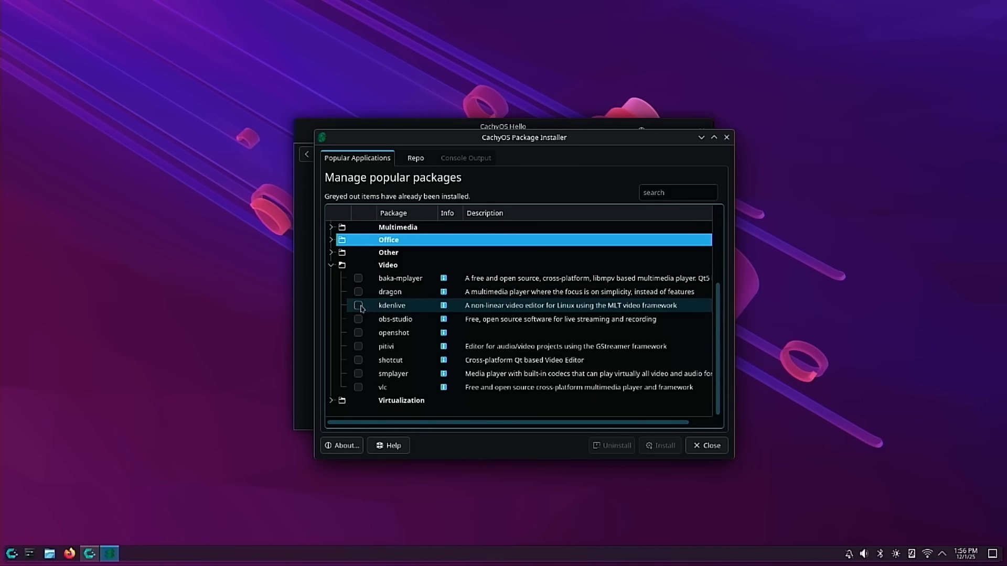
pyautogui.click(332, 267)
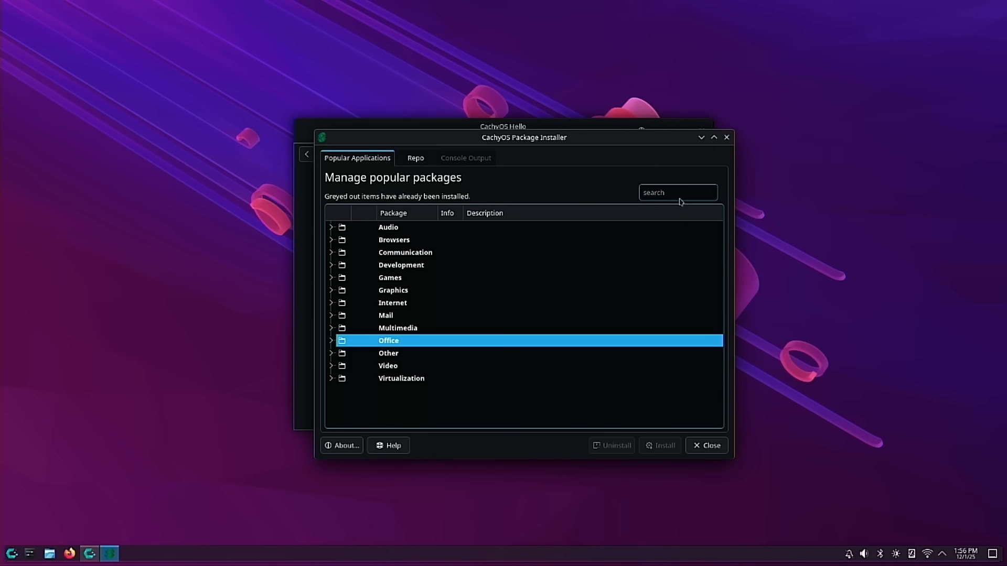
# Search the repository packages for "bluefi"
pyautogui.click(426, 157)
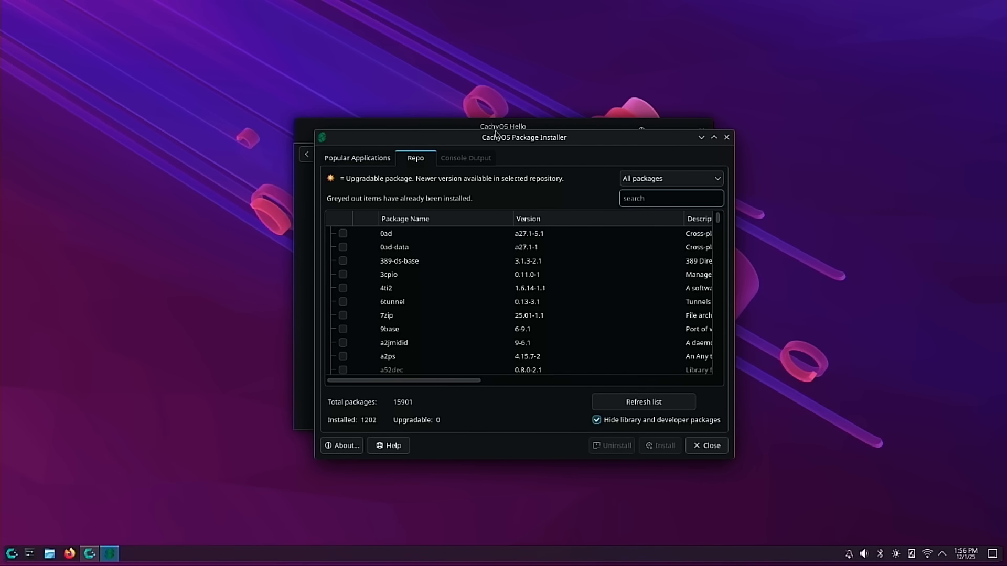
pyautogui.write('blue')
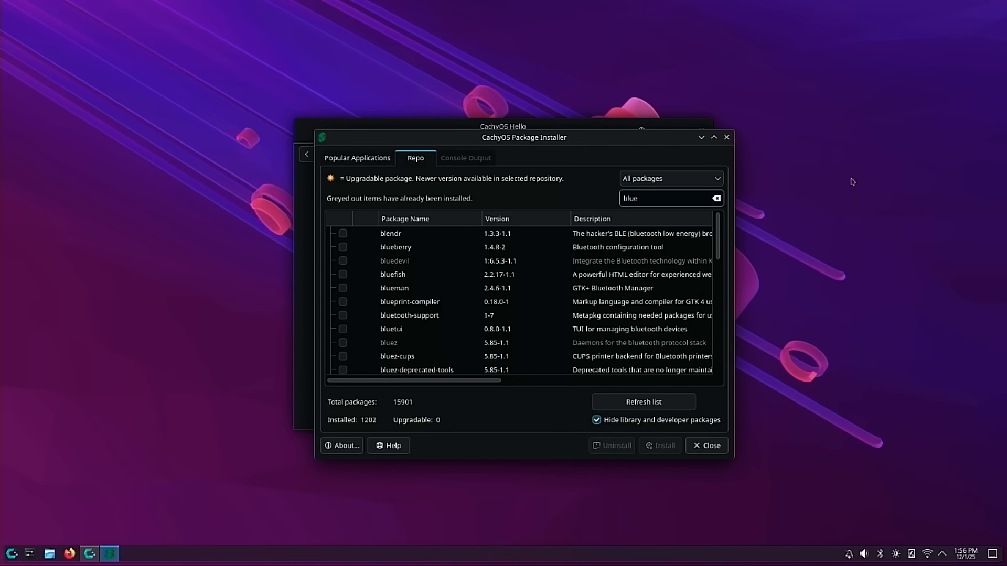
pyautogui.write('fius')
pyautogui.press('BackSpace')
pyautogui.press('BackSpace')
pyautogui.press('BackSpace')
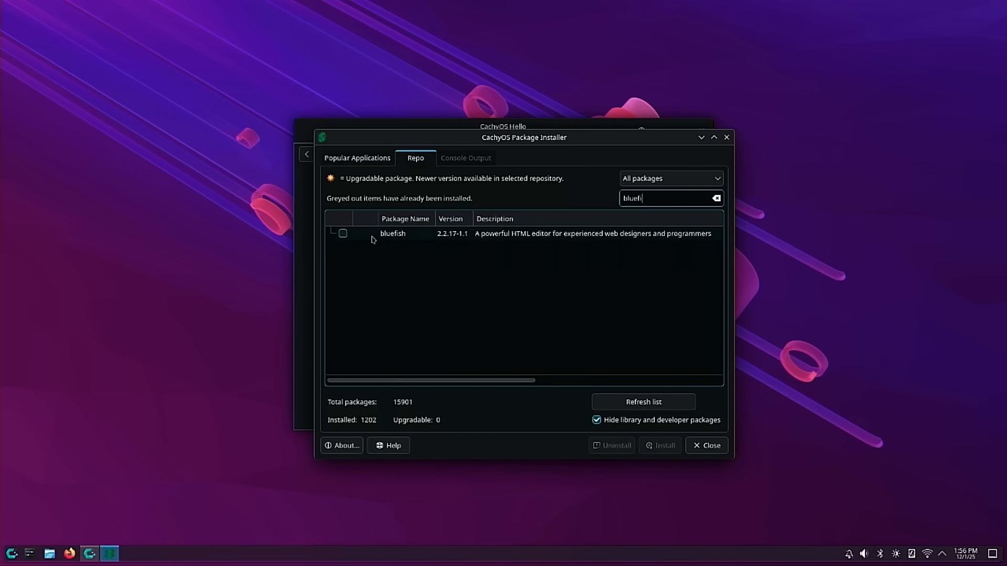
# Replace the repository search term with "filezil" to look up the FileZilla package
pyautogui.press('BackSpace')
pyautogui.press('BackSpace')
pyautogui.press('BackSpace')
pyautogui.press('BackSpace')
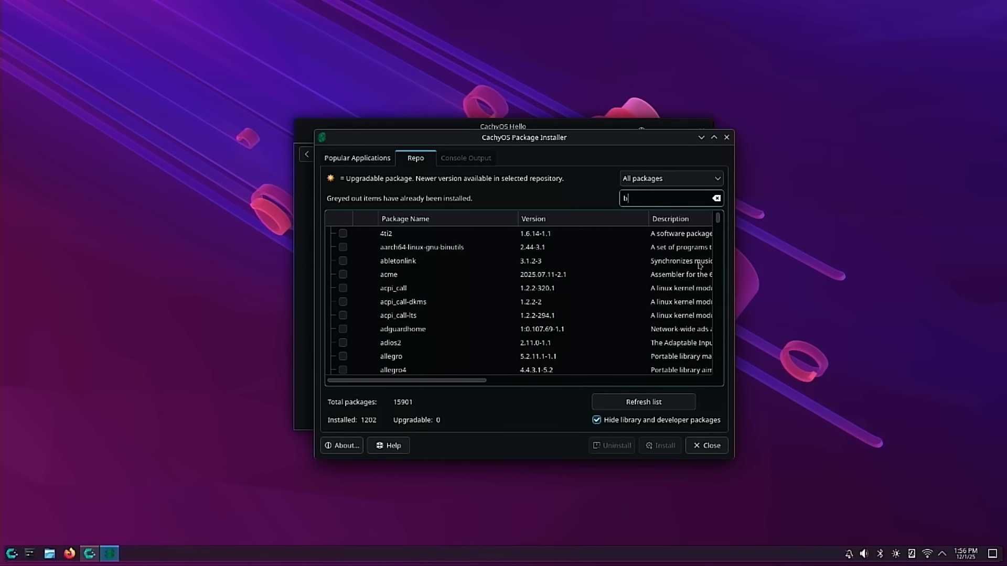
pyautogui.write('file')
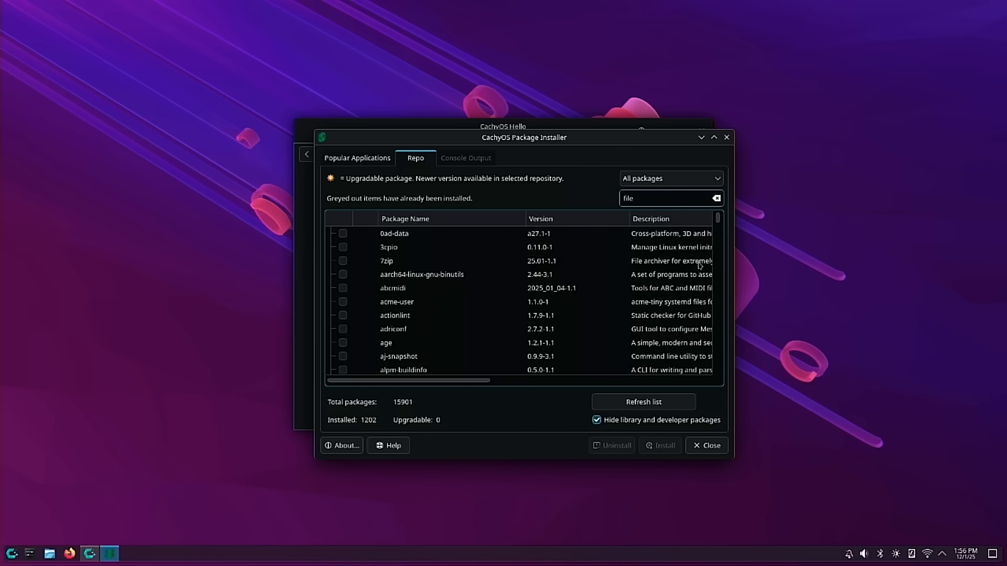
pyautogui.write('zil')
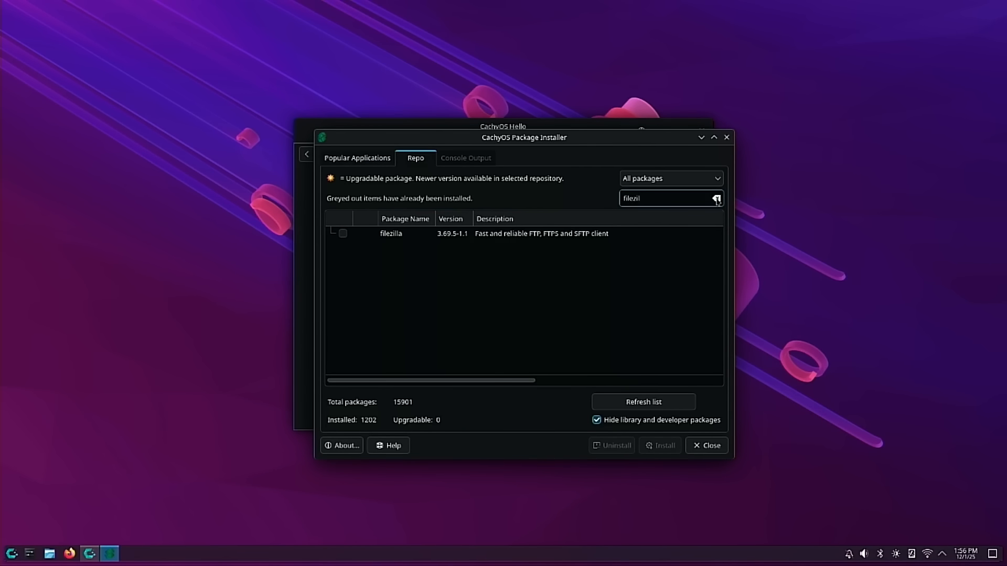
# Clear the package search and close the CachyOS Package Installer
pyautogui.click(716, 198)
pyautogui.click(348, 160)
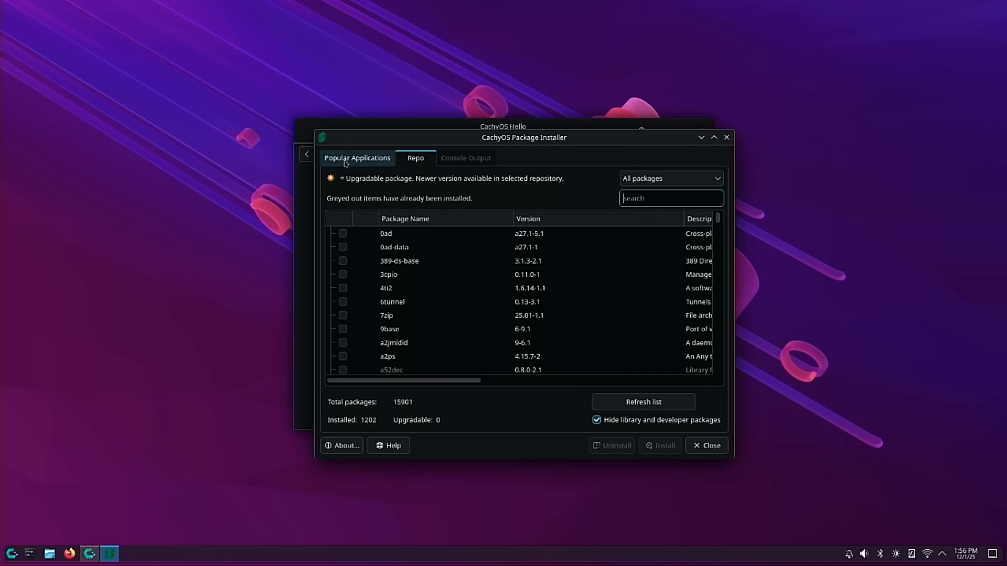
pyautogui.click(727, 138)
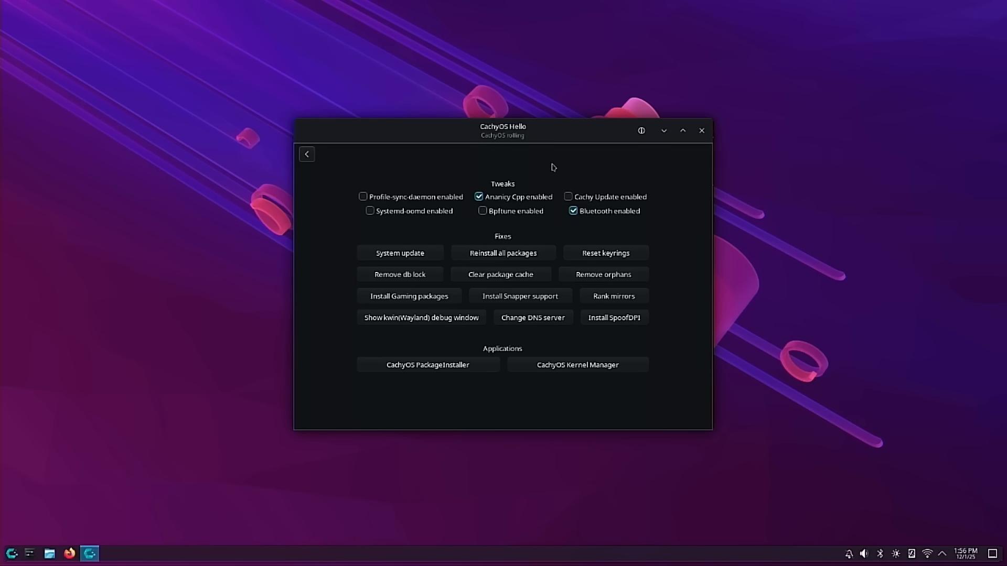
# Close CachyOS Hello and browse the launcher's Development, Graphics, Help, Internet, Multimedia, System and Utilities application categories
pyautogui.click(702, 130)
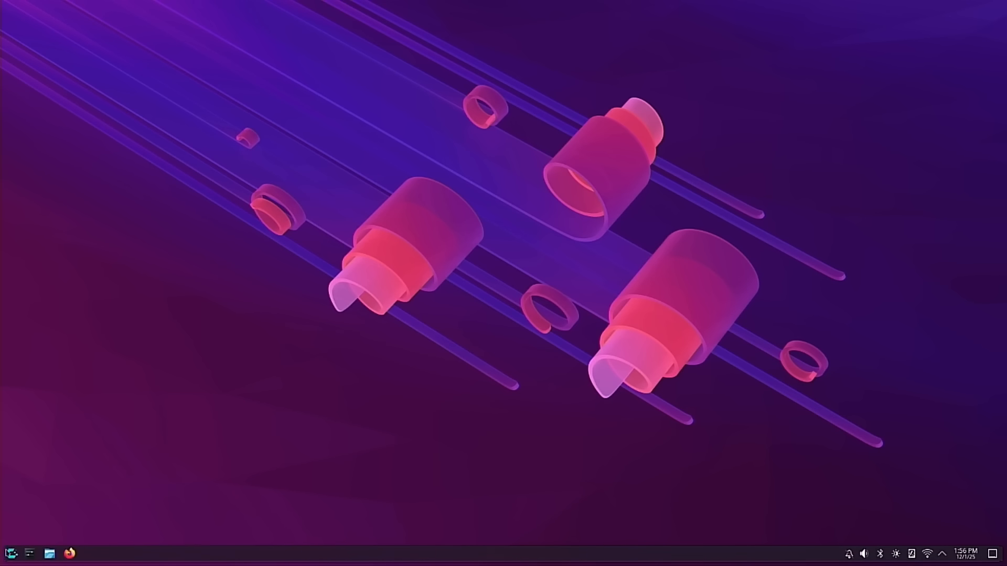
pyautogui.click(11, 553)
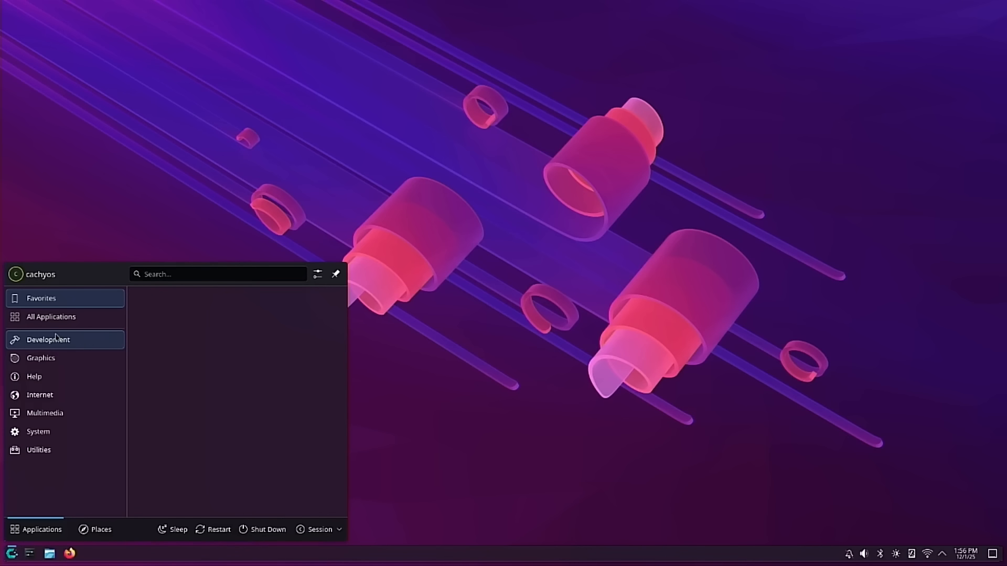
pyautogui.click(88, 334)
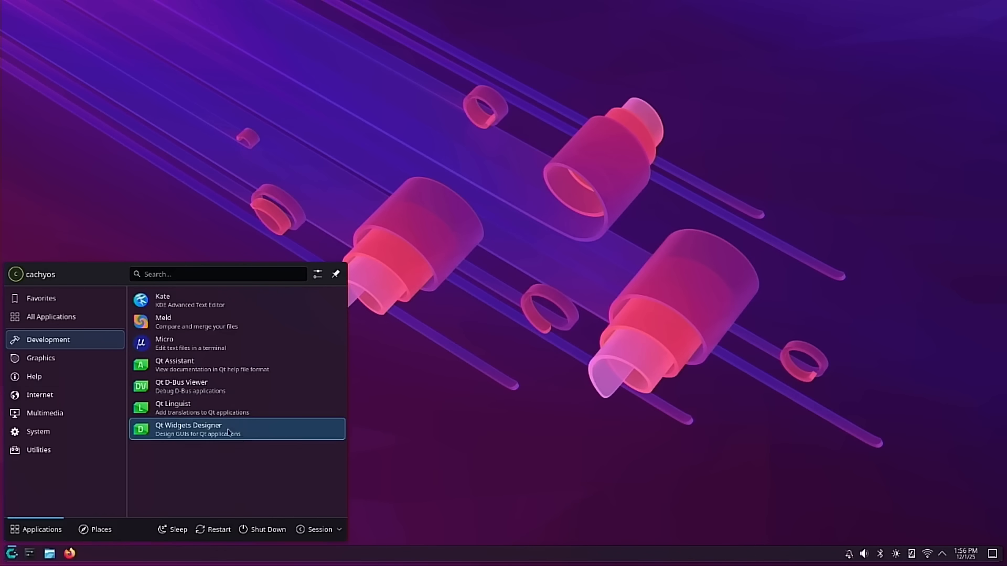
pyautogui.click(45, 357)
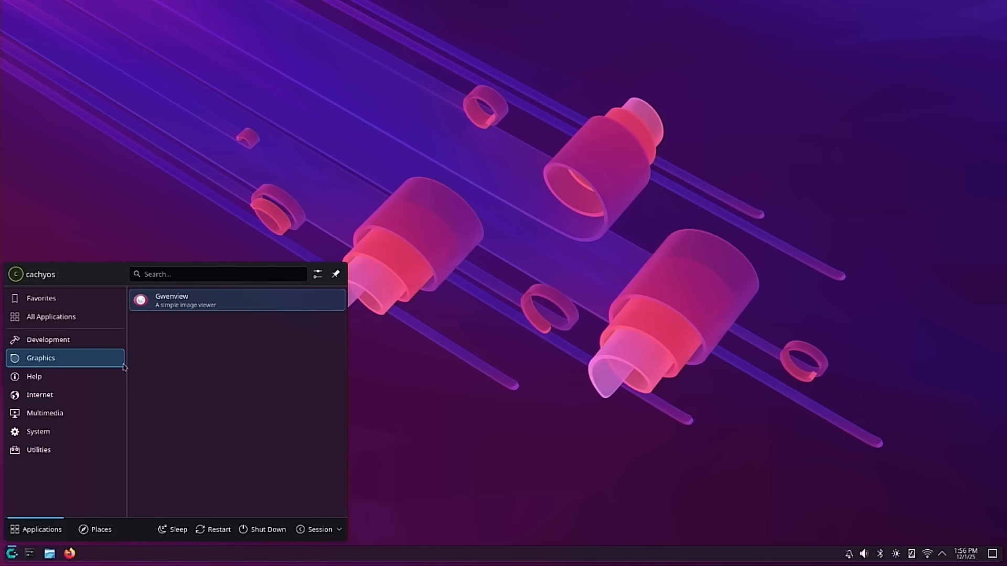
pyautogui.click(36, 376)
pyautogui.click(32, 395)
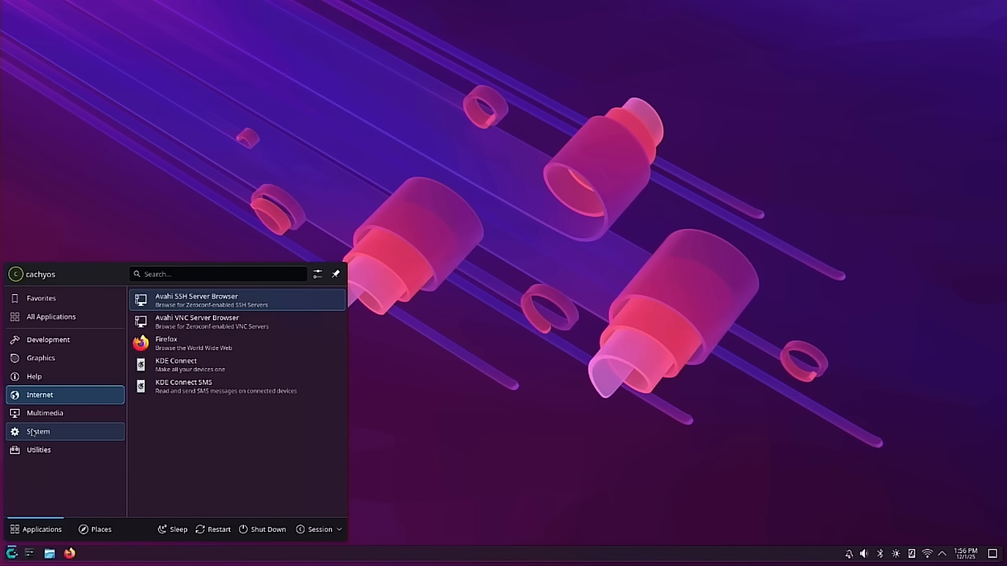
pyautogui.click(40, 415)
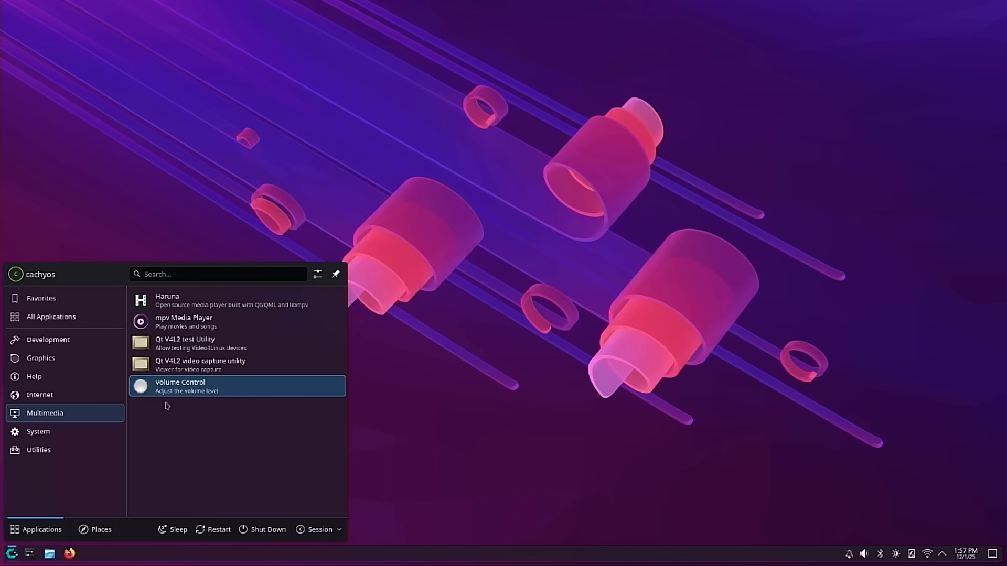
pyautogui.click(78, 437)
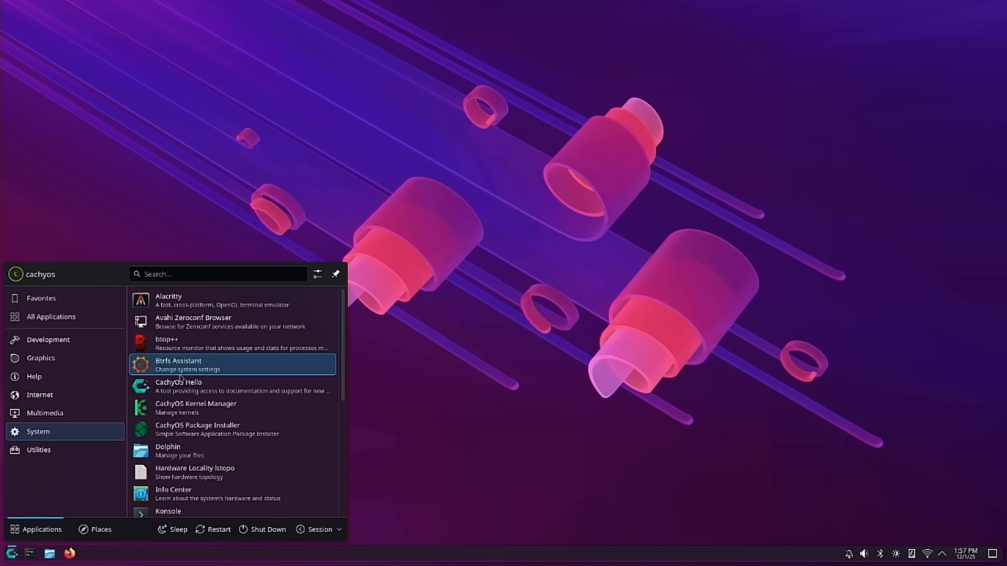
pyautogui.scroll(-5, 185, 414)
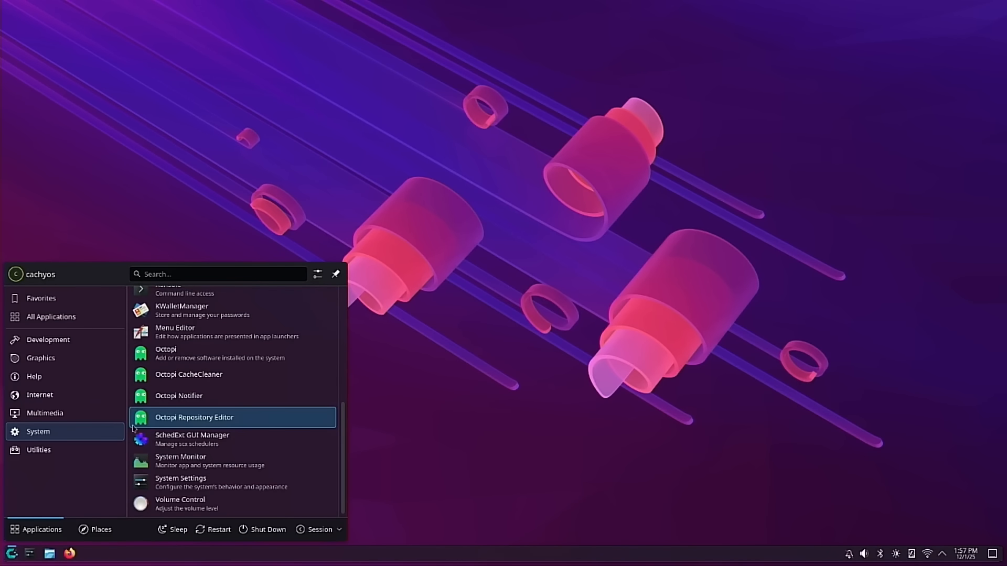
pyautogui.click(48, 451)
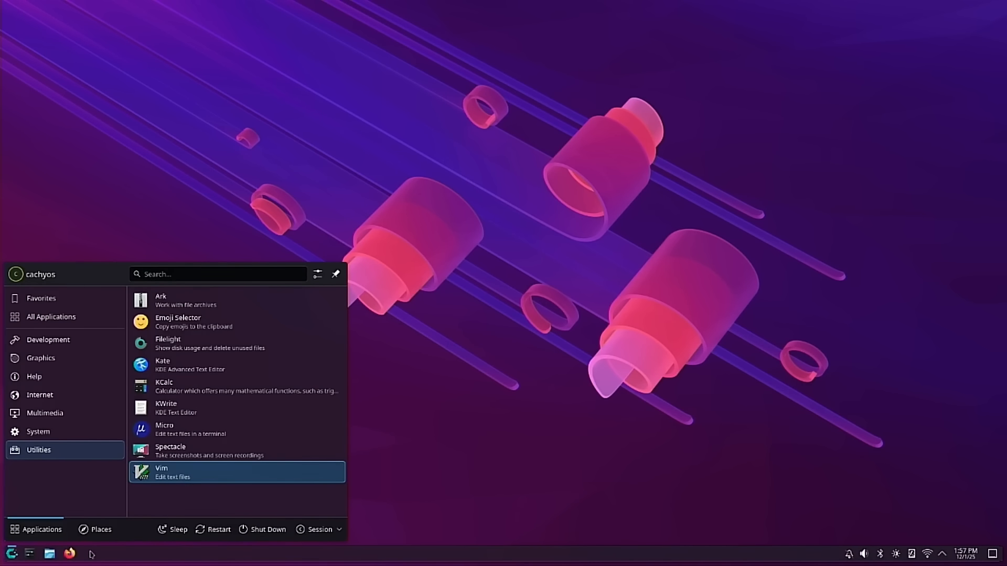
# Launch btop++ from the System applications, maximize it to examine memory and process usage, and close it
pyautogui.click(32, 432)
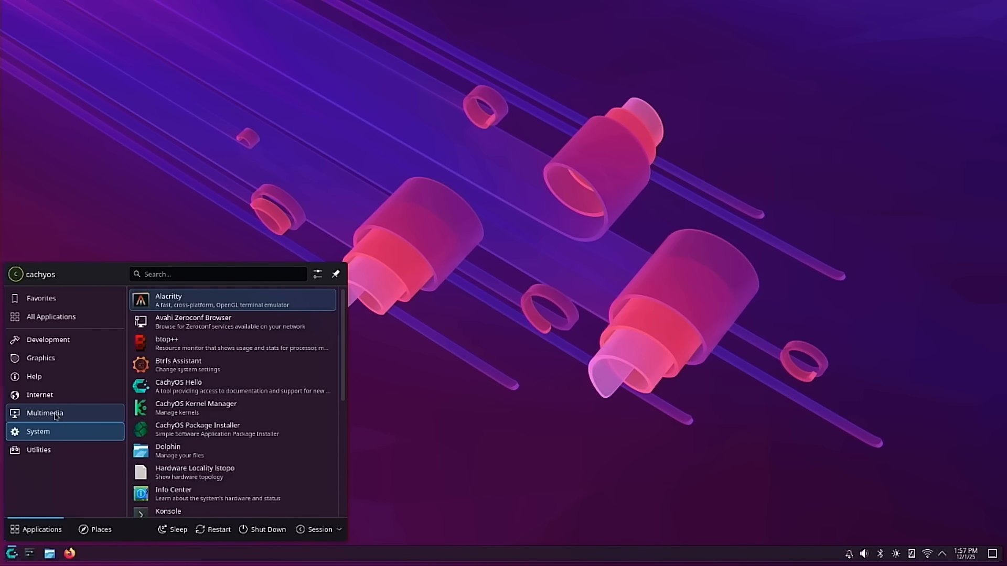
pyautogui.click(246, 344)
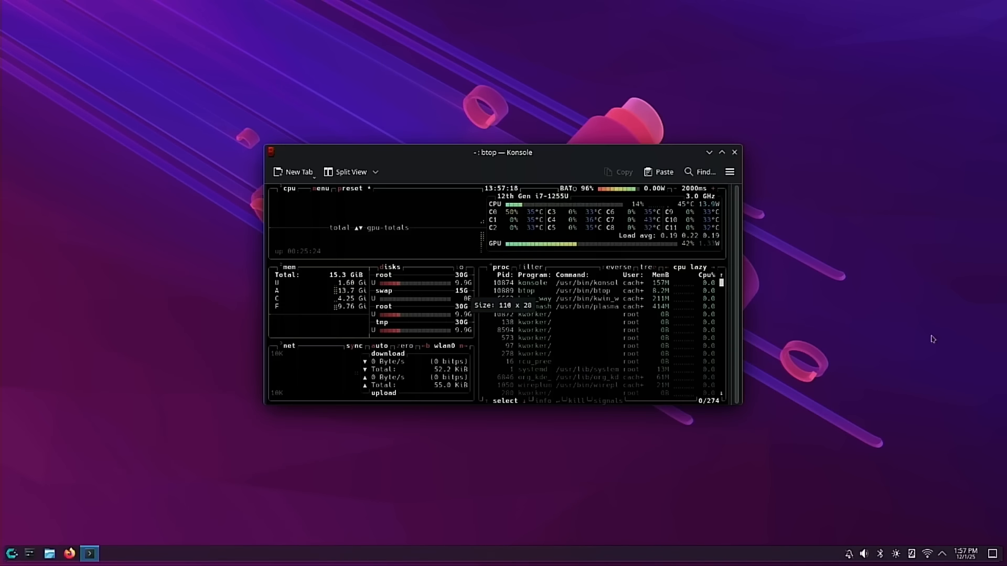
pyautogui.click(722, 152)
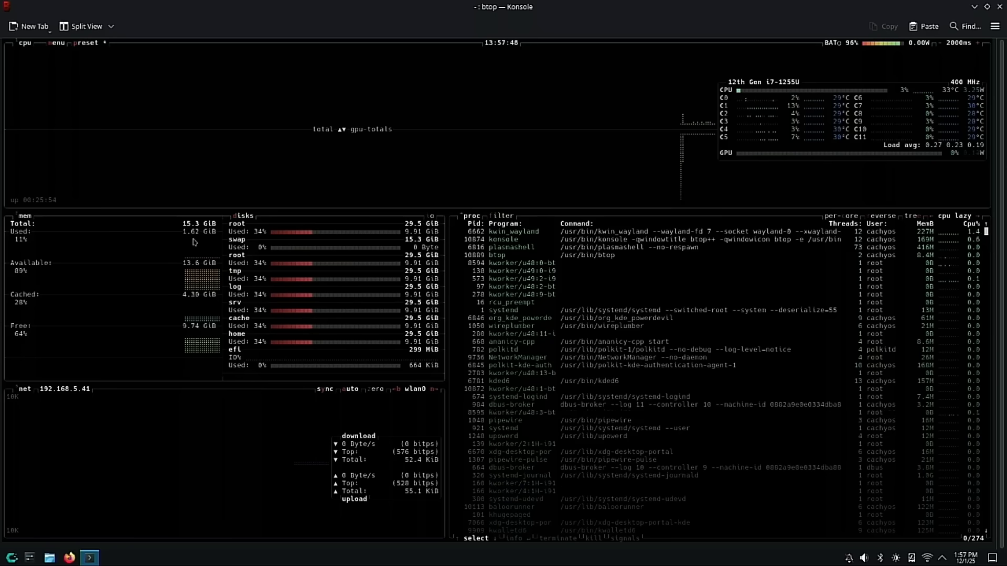
pyautogui.click(1000, 6)
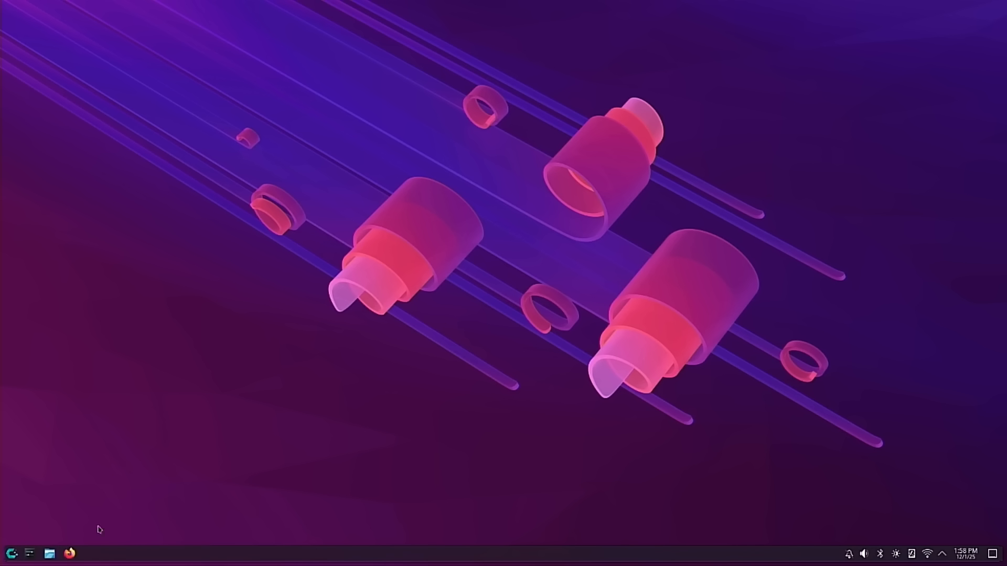
# Search the launcher for "cache", open CachyOS Hello to view its Apps/Tweaks page, and close it
pyautogui.click(12, 553)
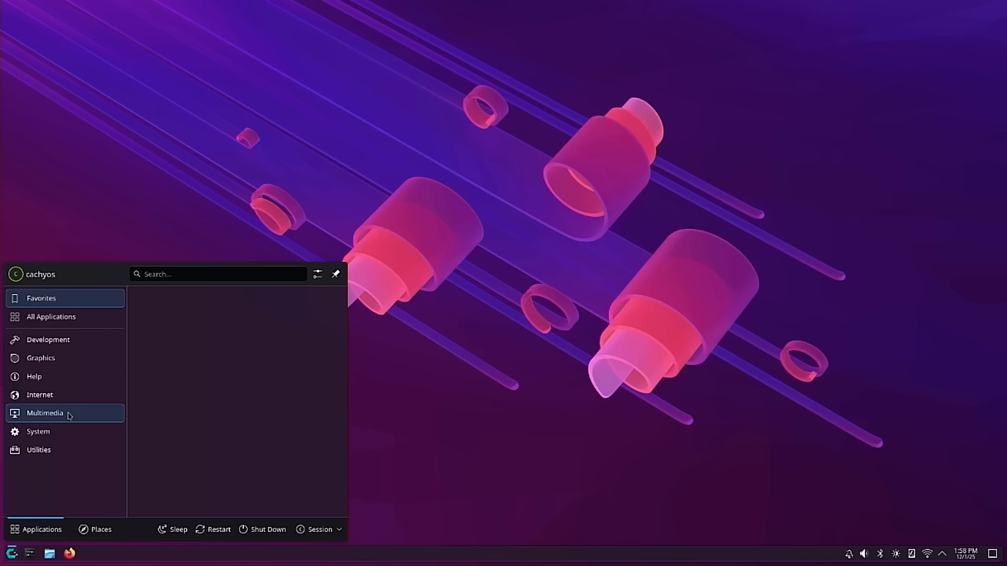
pyautogui.write('cache')
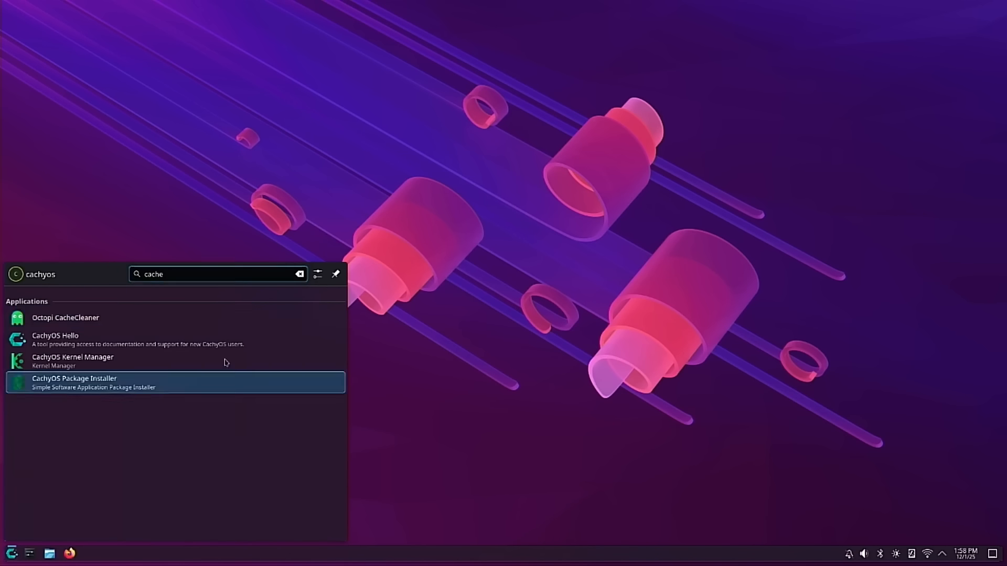
pyautogui.click(98, 341)
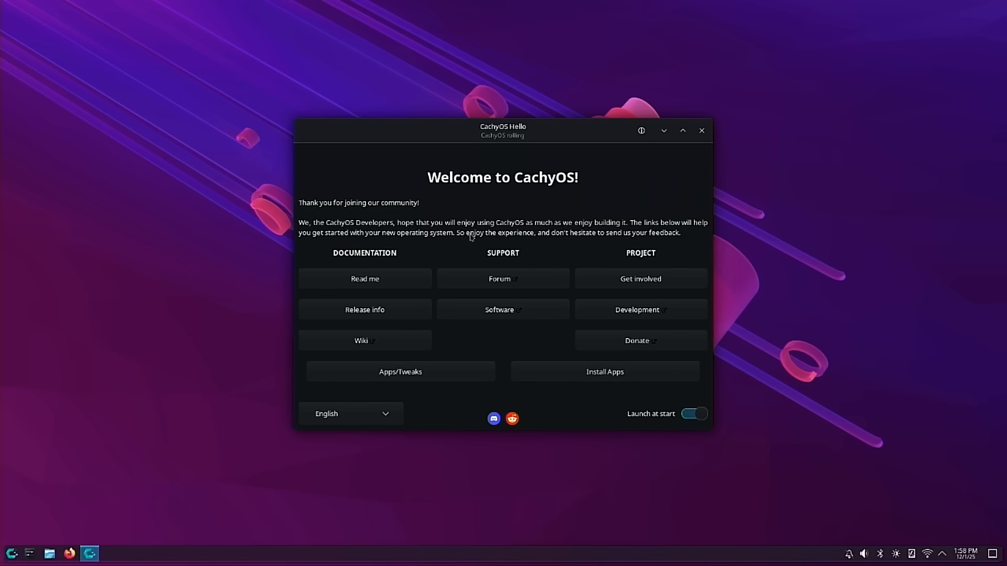
pyautogui.click(400, 373)
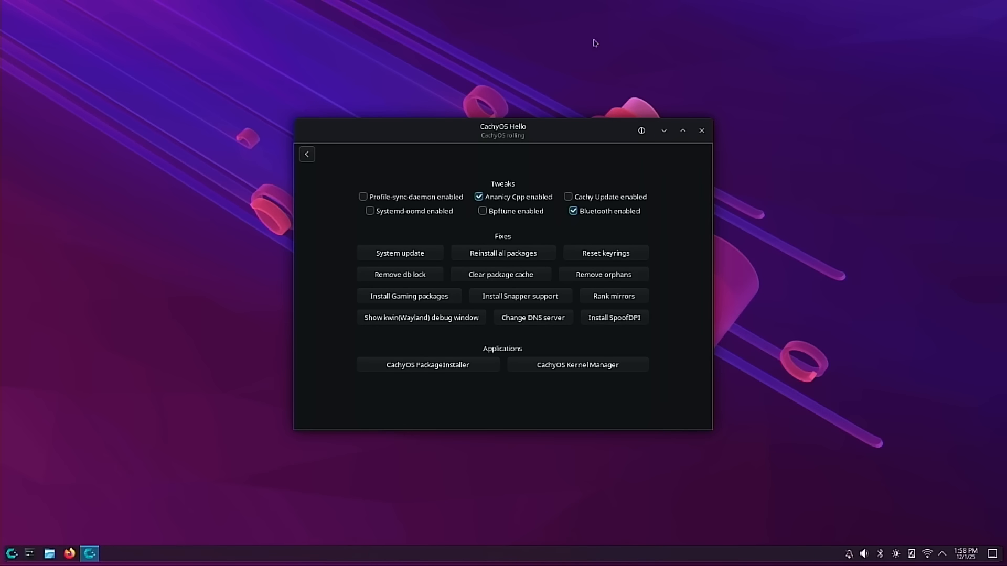
pyautogui.click(702, 130)
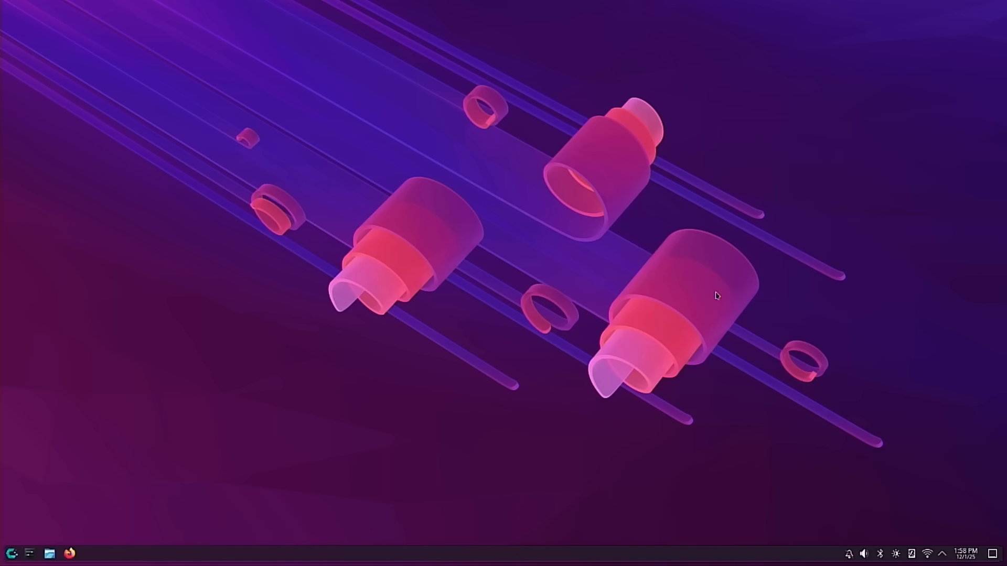
# Open the desktop's Display Configuration and review all settings of the Built-in Screen
pyautogui.rightClick(697, 271)
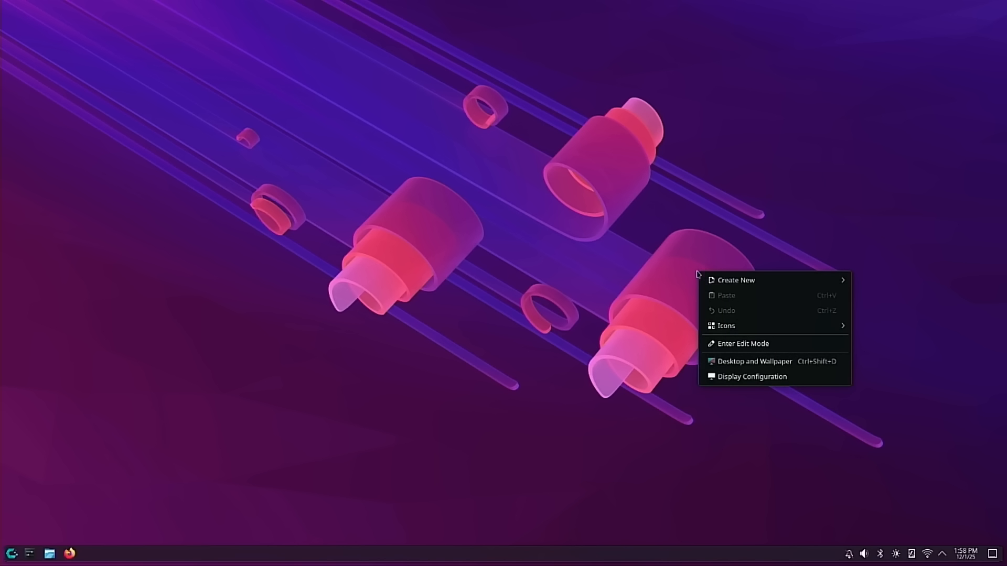
pyautogui.click(750, 376)
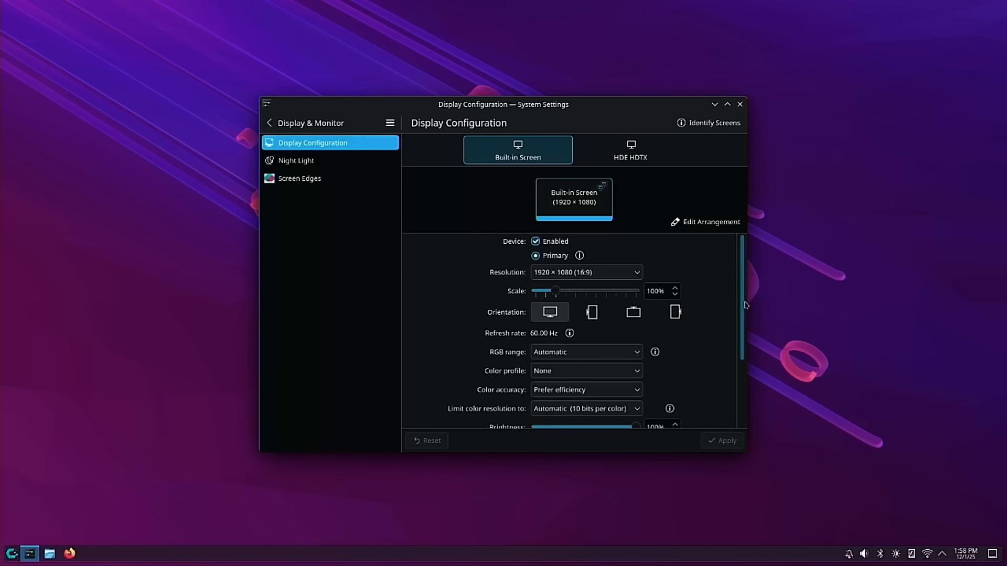
pyautogui.scroll(-3, 622, 283)
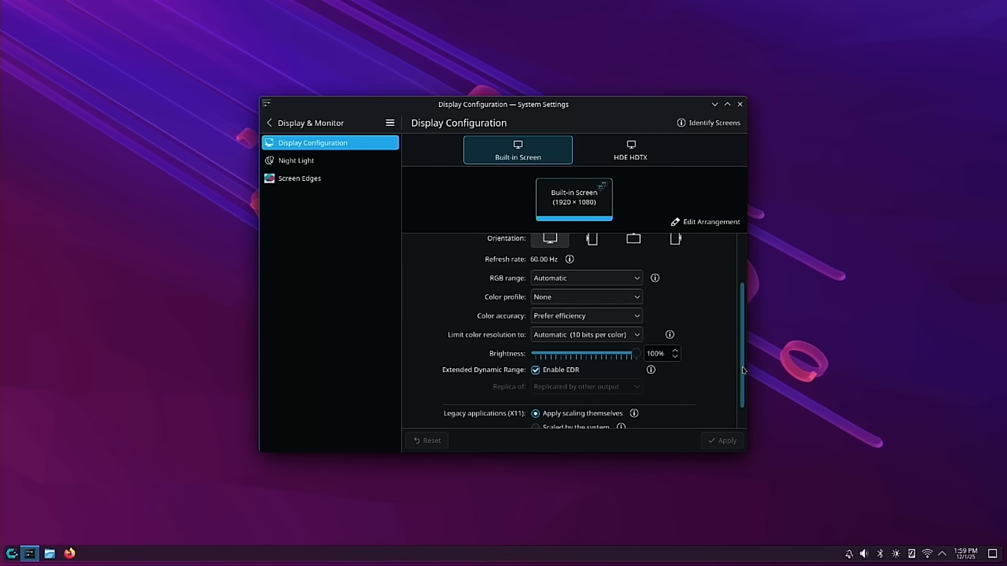
pyautogui.scroll(-1, 743, 370)
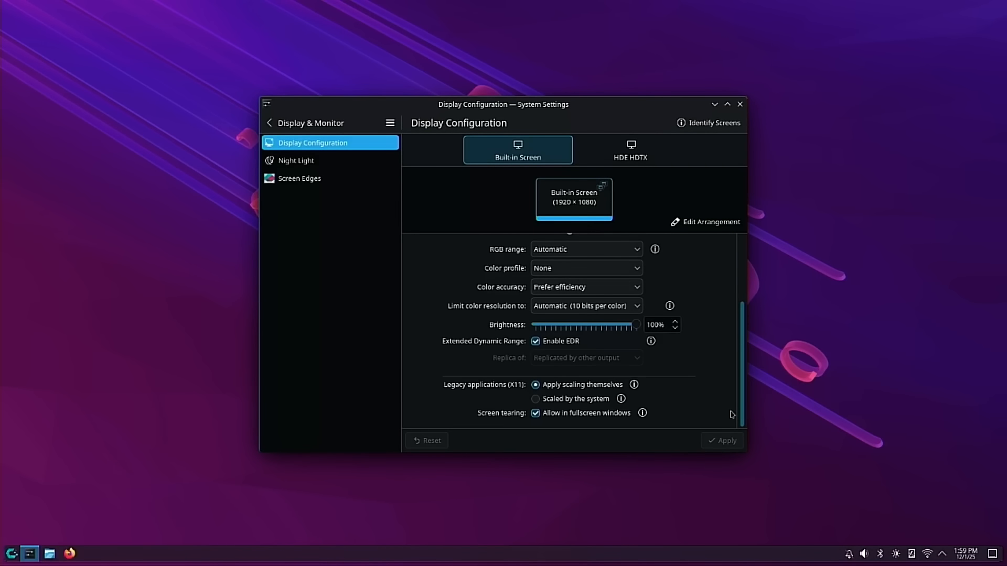
pyautogui.scroll(2, 735, 399)
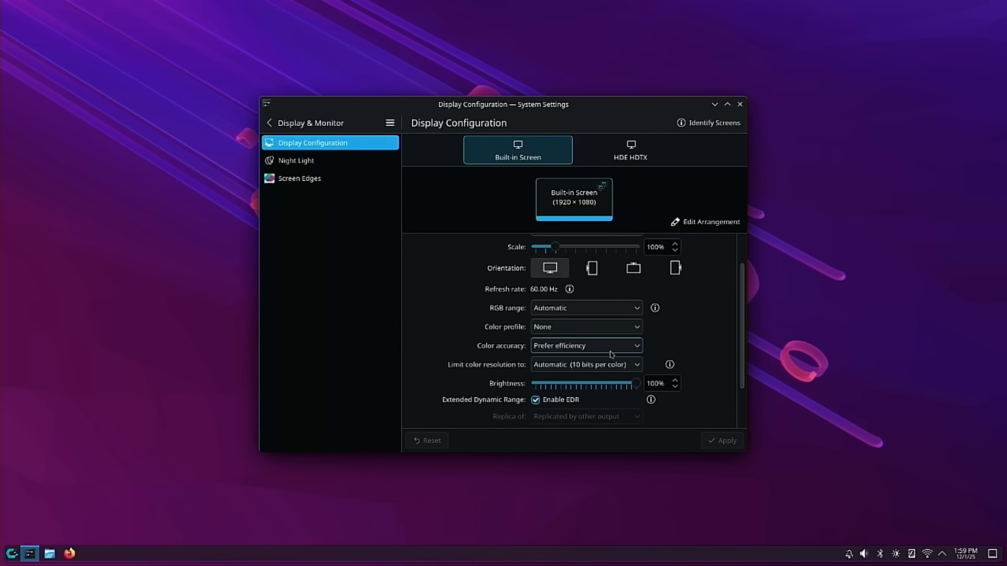
pyautogui.scroll(-2, 697, 351)
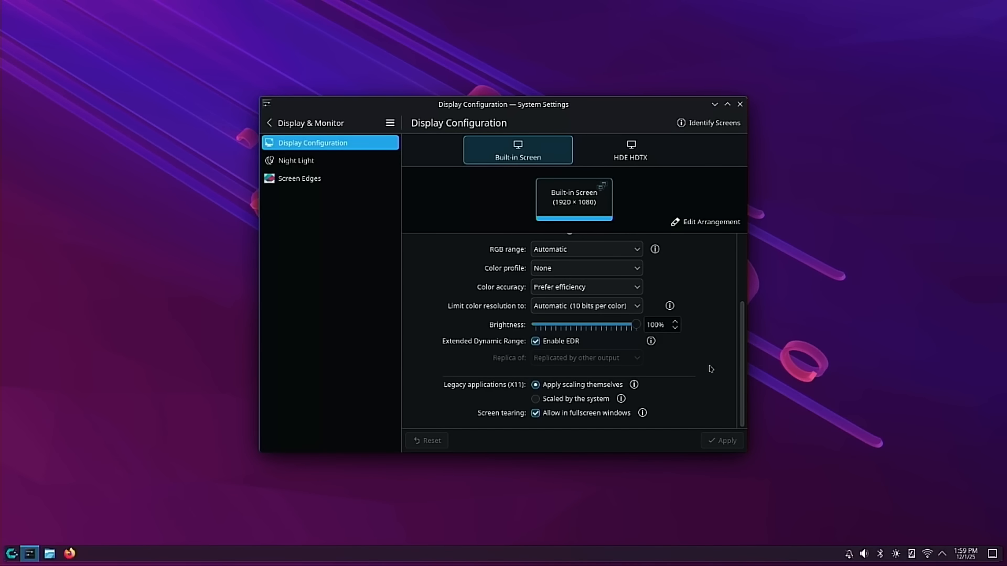
pyautogui.scroll(4, 709, 370)
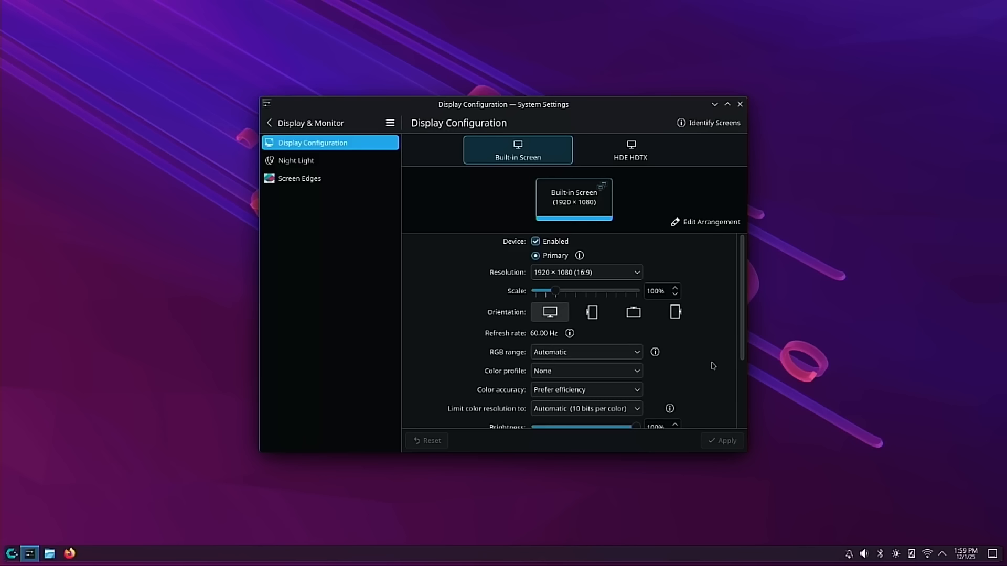
# Set the HDE HDTX display's Replica of option to None, apply the change and keep the display configuration
pyautogui.click(631, 152)
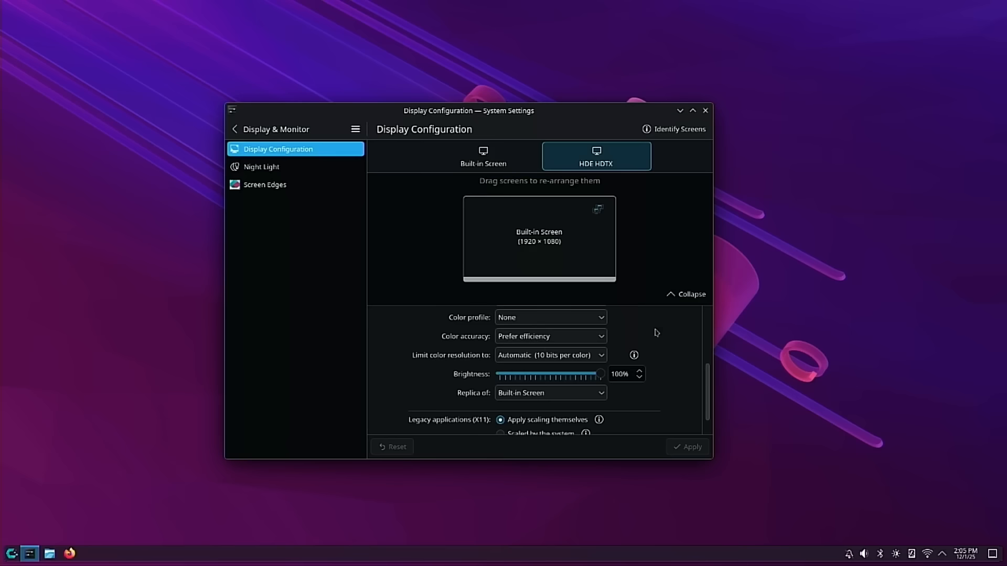
pyautogui.scroll(-1, 668, 353)
pyautogui.scroll(2, 669, 353)
pyautogui.scroll(-1, 669, 353)
pyautogui.scroll(3, 673, 352)
pyautogui.scroll(-3, 674, 350)
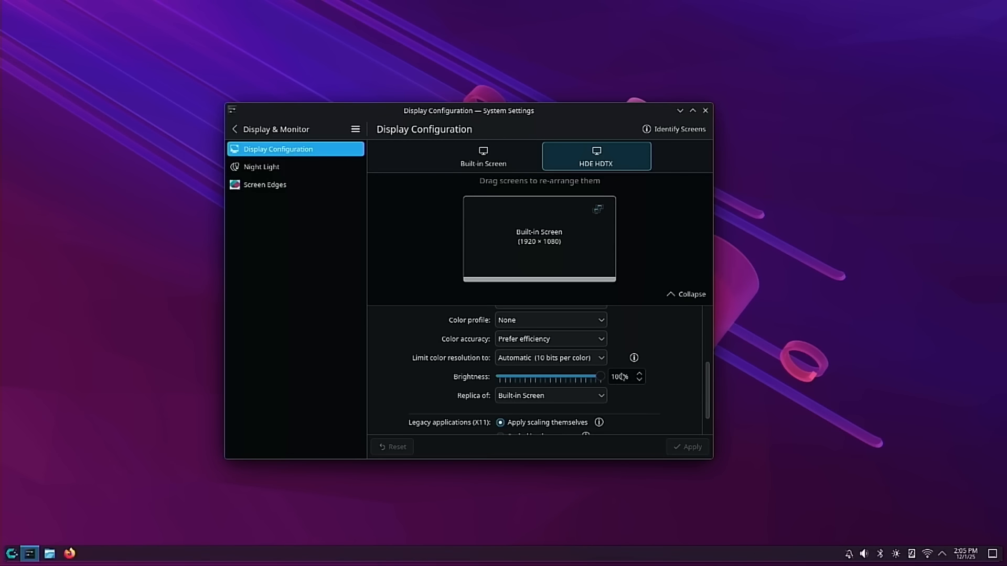
pyautogui.click(589, 401)
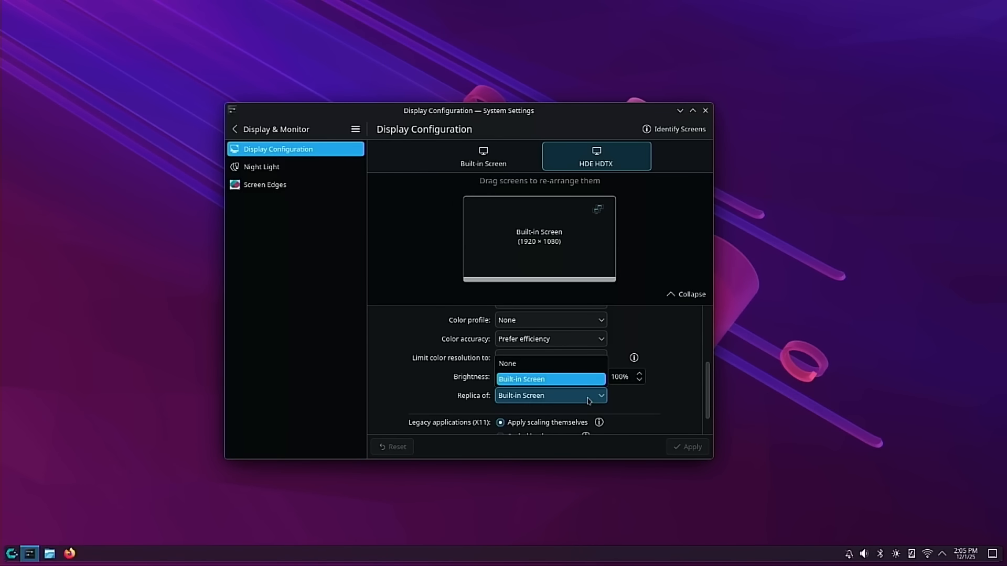
pyautogui.click(582, 364)
pyautogui.click(690, 449)
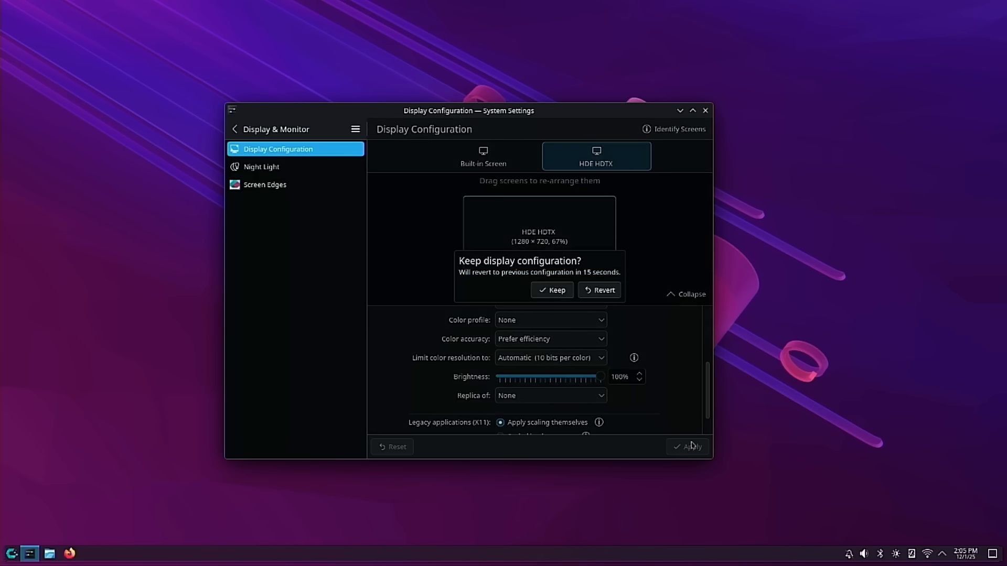
pyautogui.click(555, 291)
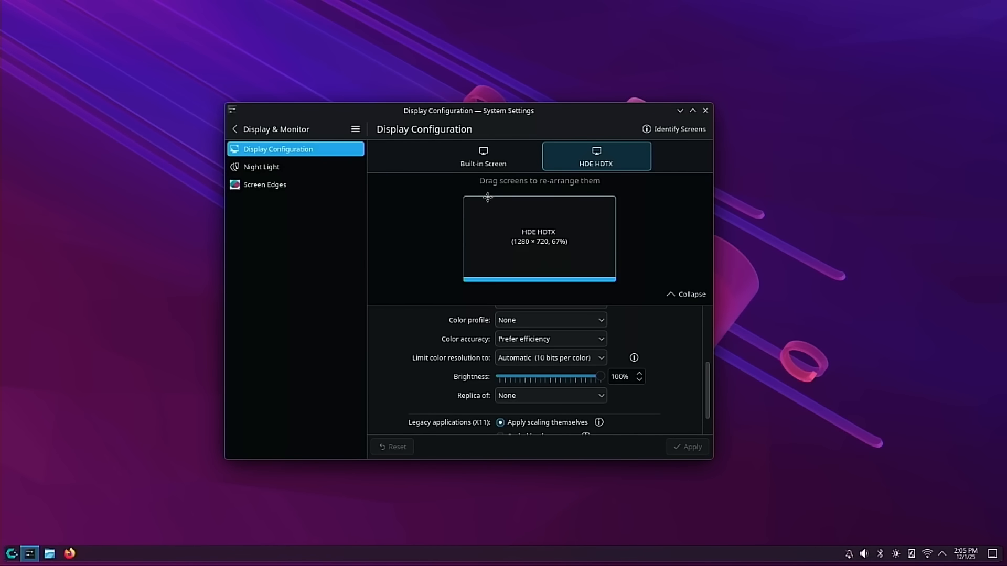
# Arrange the HDE HDTX screen level and directly left of the Built-in Screen, apply it, and test by moving the settings window across and back
pyautogui.moveTo(536, 236); pyautogui.dragTo(388, 241)
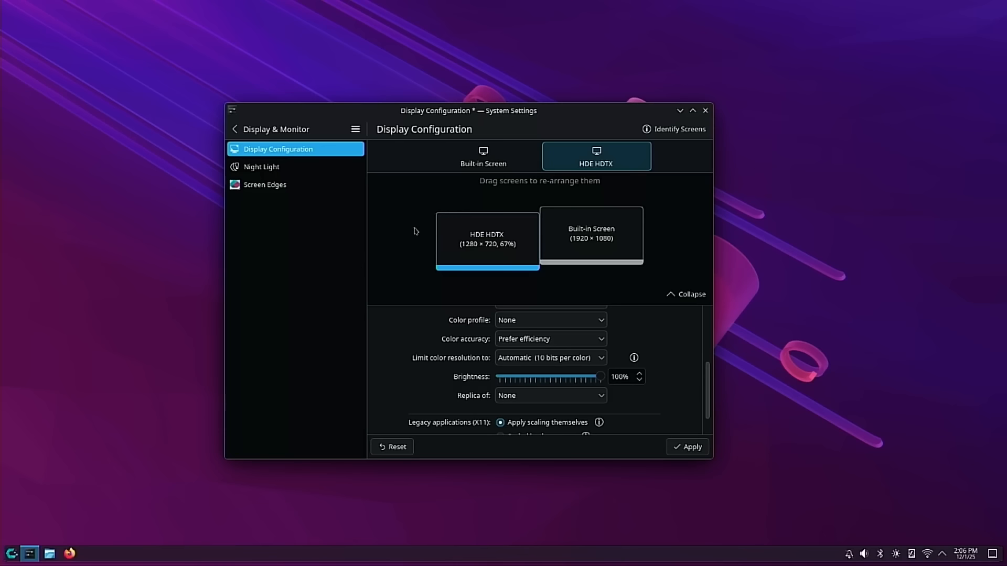
pyautogui.moveTo(514, 251)
pyautogui.mouseDown()
pyautogui.moveTo(527, 238)
pyautogui.moveTo(506, 234)
pyautogui.moveTo(512, 247)
pyautogui.mouseUp()
pyautogui.click(688, 447)
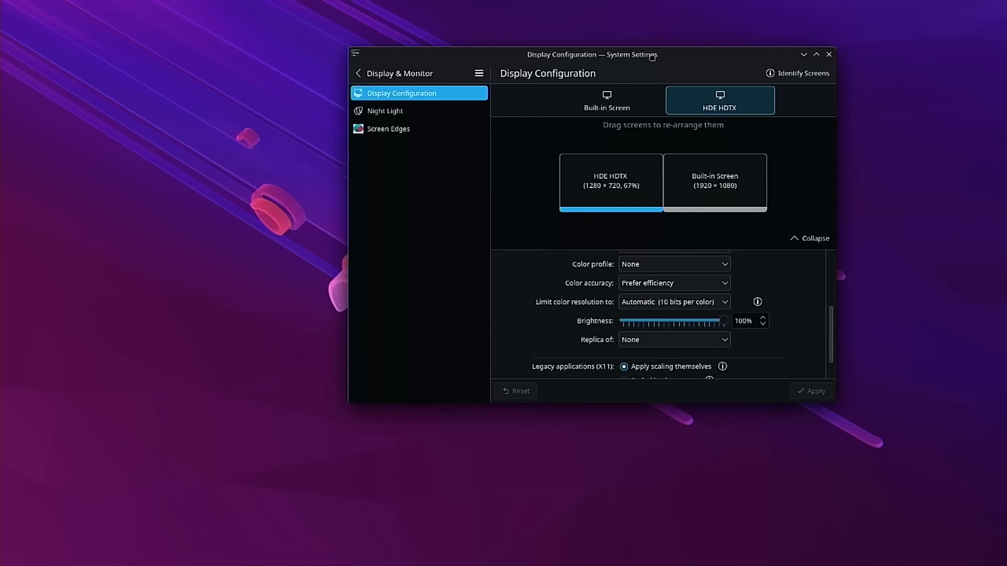
pyautogui.moveTo(683, 73); pyautogui.dragTo(1006, 137)
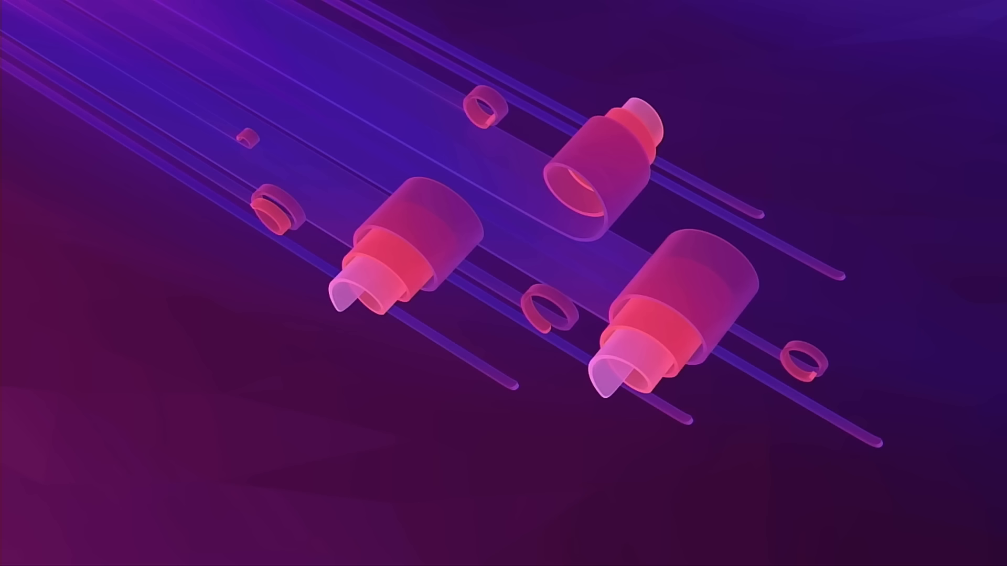
pyautogui.moveTo(1006, 137); pyautogui.dragTo(590, 106)
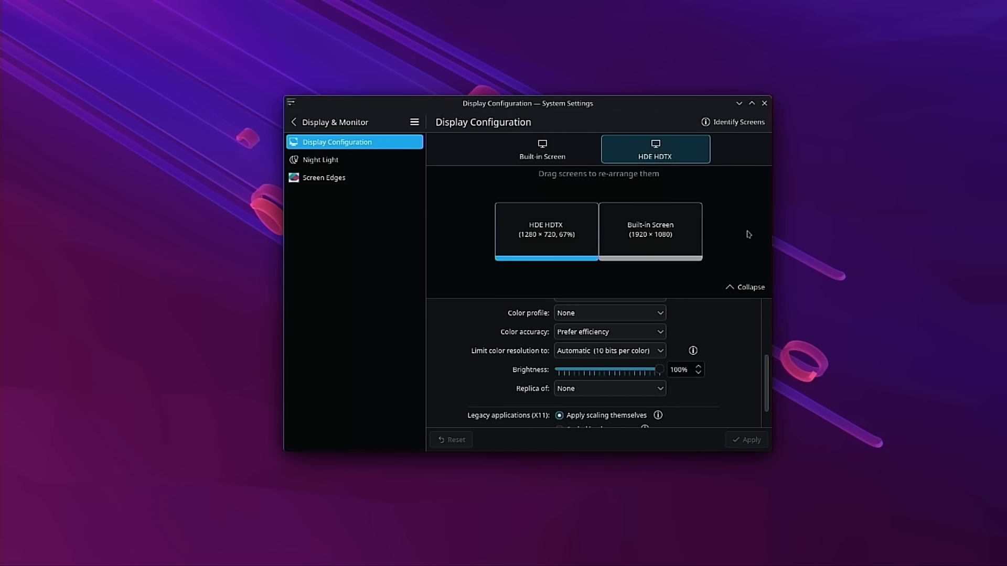